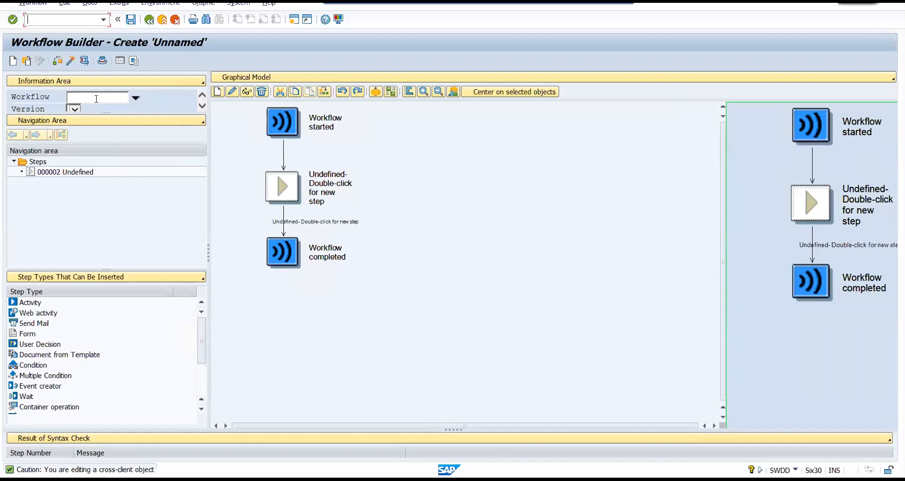
# Open the Automatic Workflow Customizing transaction SWU3 in a new session.
pyautogui.hotkey('alt', 'Tab')
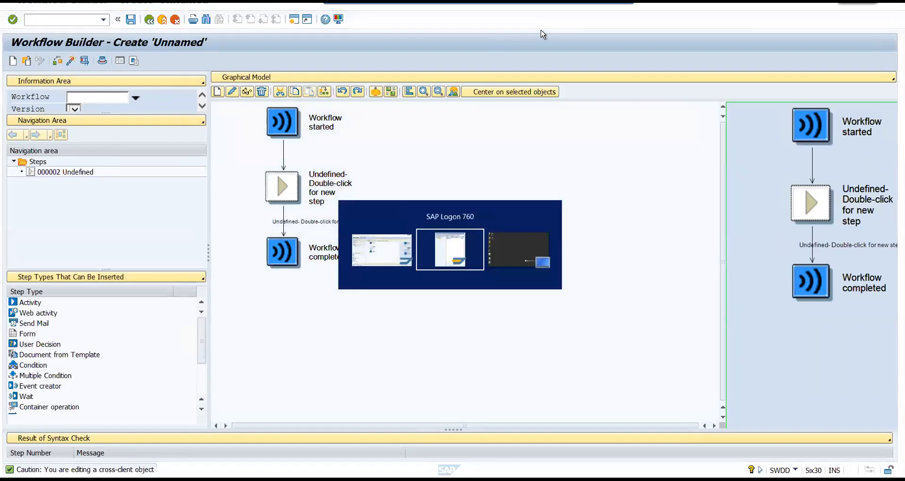
pyautogui.press('Tab')
pyautogui.press('Tab')
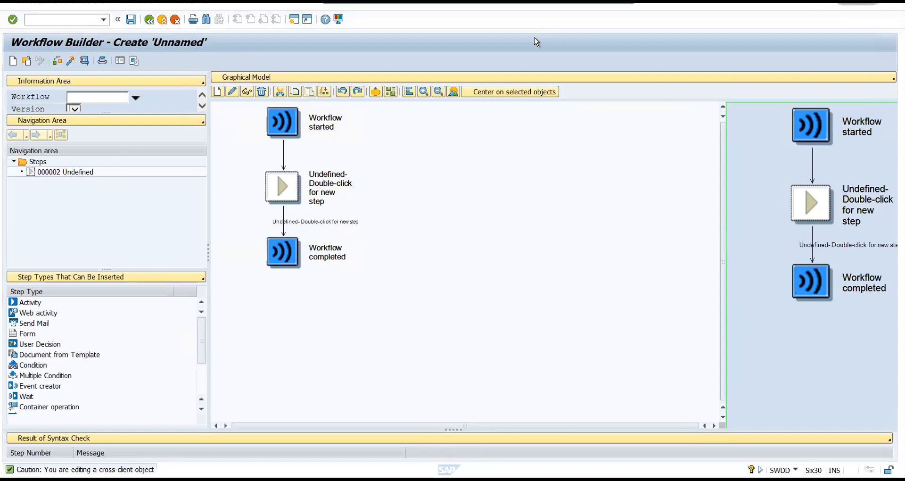
pyautogui.click(40, 21)
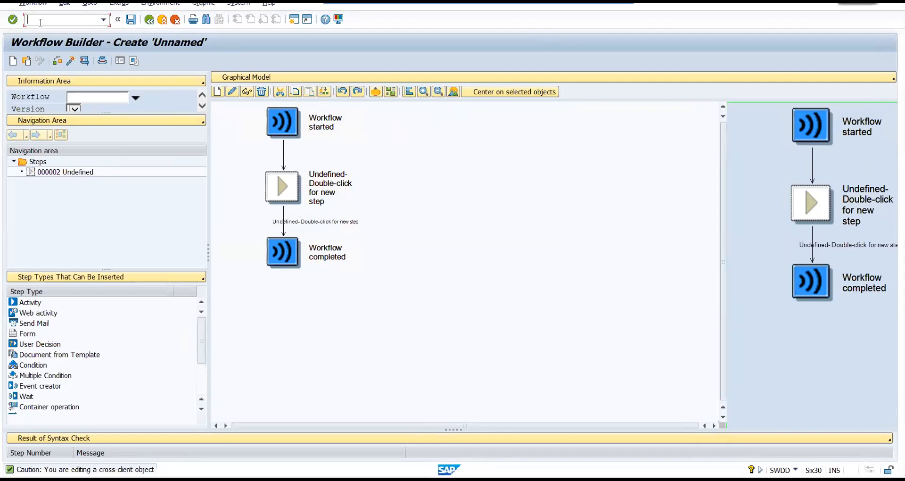
pyautogui.write('/OSWU3')
pyautogui.press('Return')
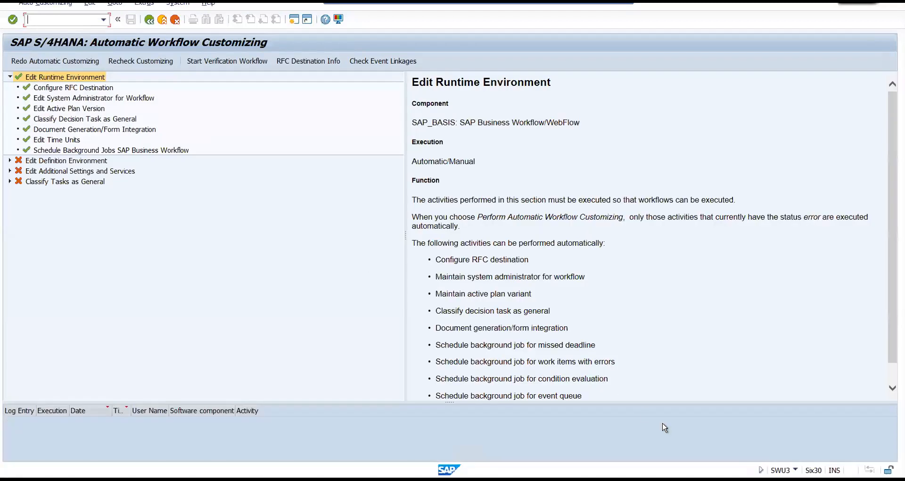
pyautogui.moveTo(21, 68)
pyautogui.mouseDown()
pyautogui.moveTo(6, 125)
pyautogui.moveTo(44, 151)
pyautogui.moveTo(168, 143)
pyautogui.moveTo(165, 76)
pyautogui.moveTo(97, 55)
pyautogui.moveTo(17, 67)
pyautogui.mouseUp()
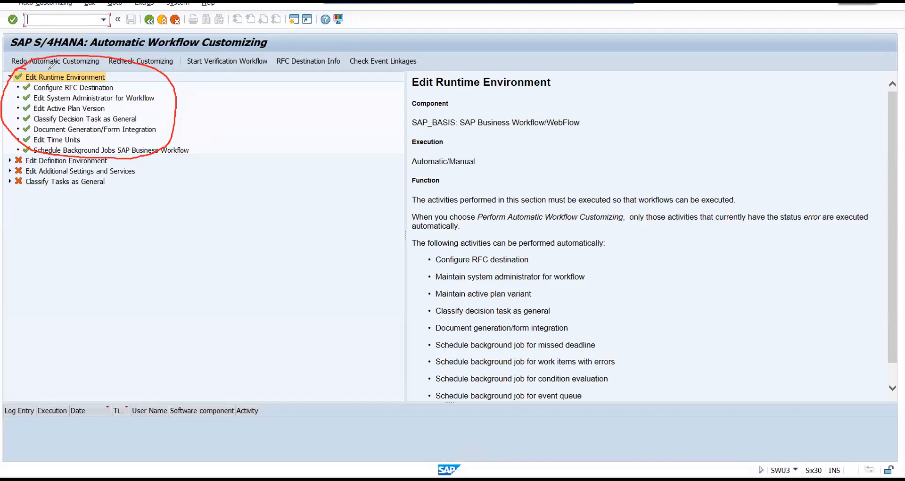
pyautogui.moveTo(161, 101)
pyautogui.mouseDown()
pyautogui.moveTo(181, 85)
pyautogui.moveTo(200, 91)
pyautogui.mouseUp()
pyautogui.press('Escape')
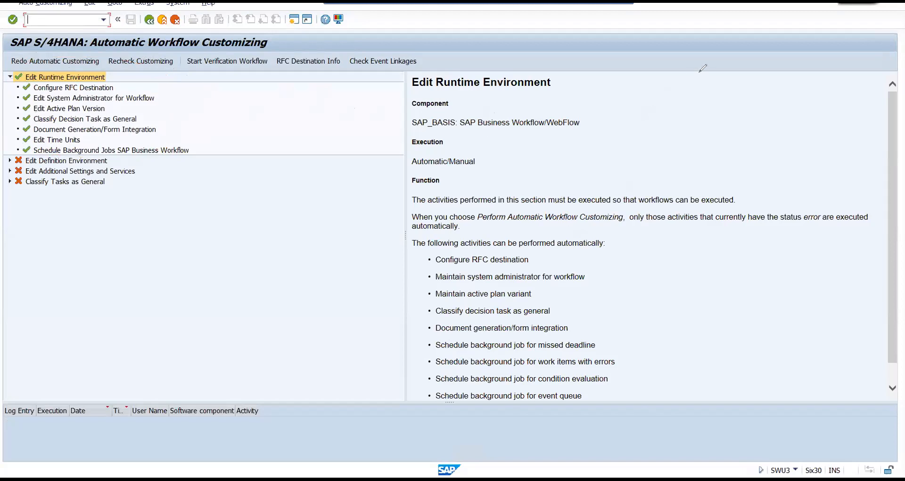
# Expand Edit Definition Environment, execute the Edit Prefix Numbers activity to view its entries, and return to the customizing overview.
pyautogui.click(10, 161)
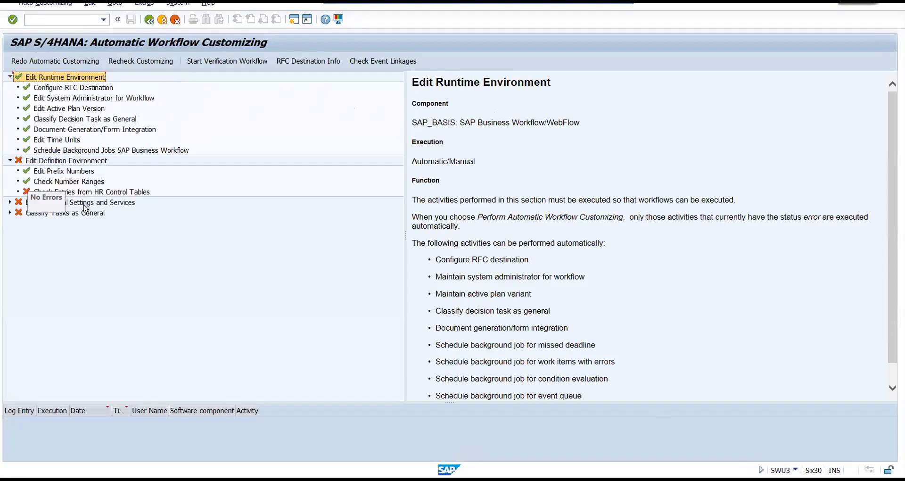
pyautogui.click(55, 173)
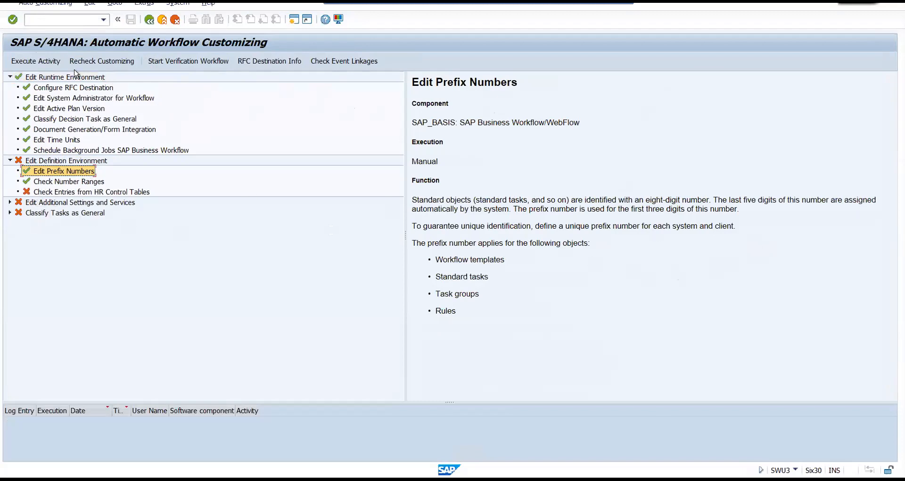
pyautogui.click(42, 65)
pyautogui.moveTo(70, 133); pyautogui.dragTo(44, 134)
pyautogui.click(78, 136)
pyautogui.click(149, 20)
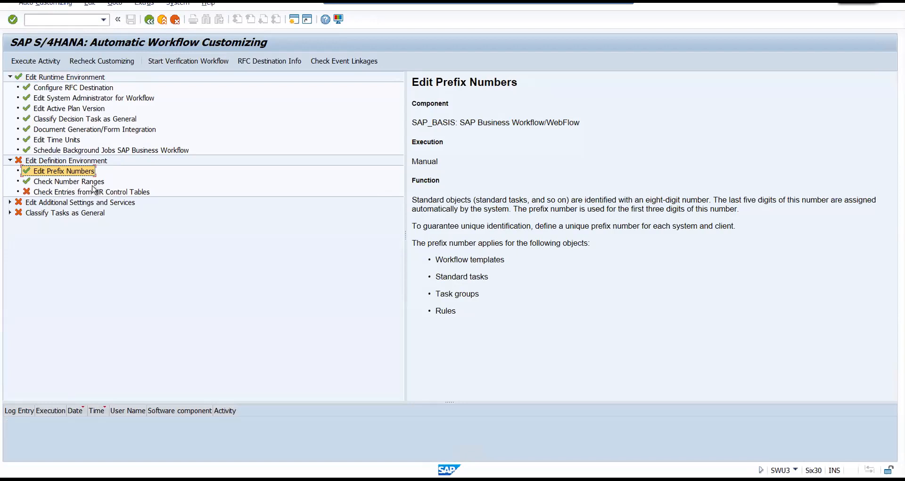
# Examine Check Number Ranges and the status of the activities under Edit Additional Settings and Services and Classify Tasks as General.
pyautogui.click(66, 183)
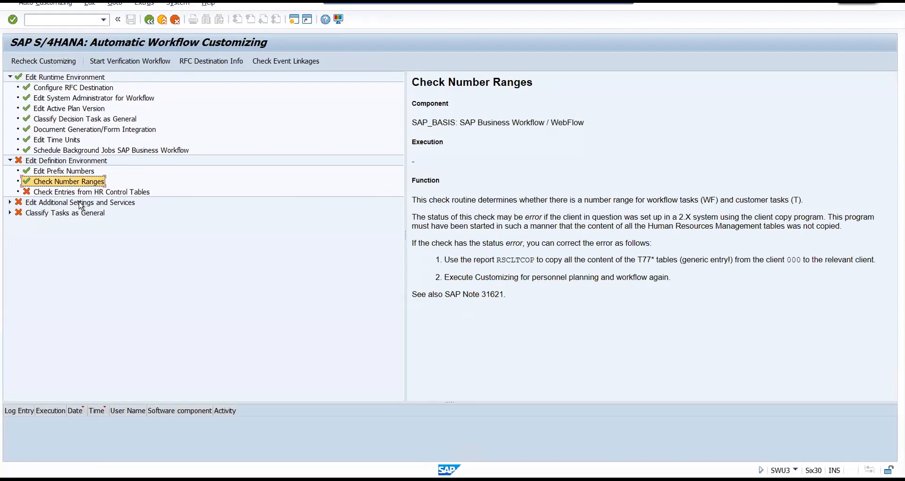
pyautogui.click(10, 203)
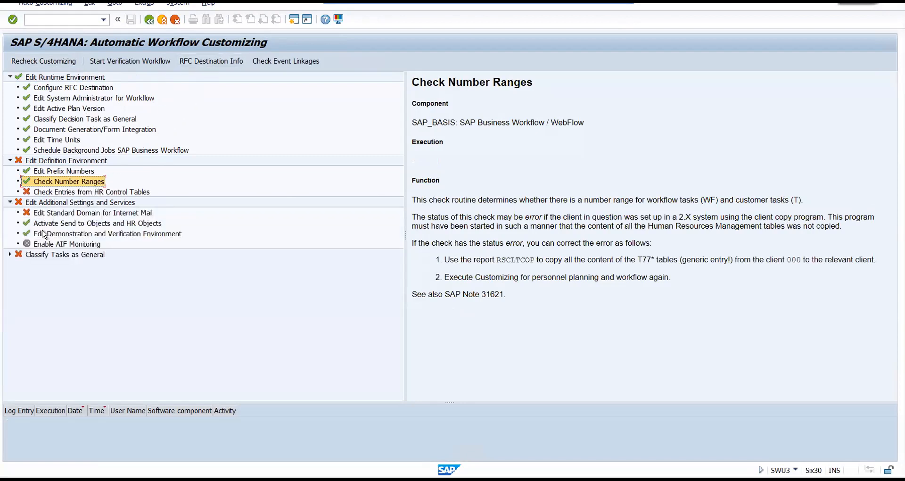
pyautogui.click(45, 224)
pyautogui.click(62, 232)
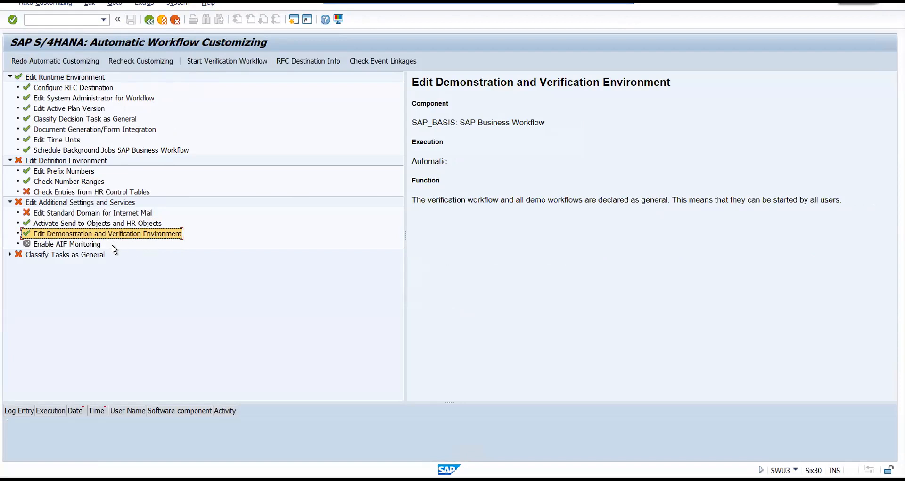
pyautogui.click(9, 254)
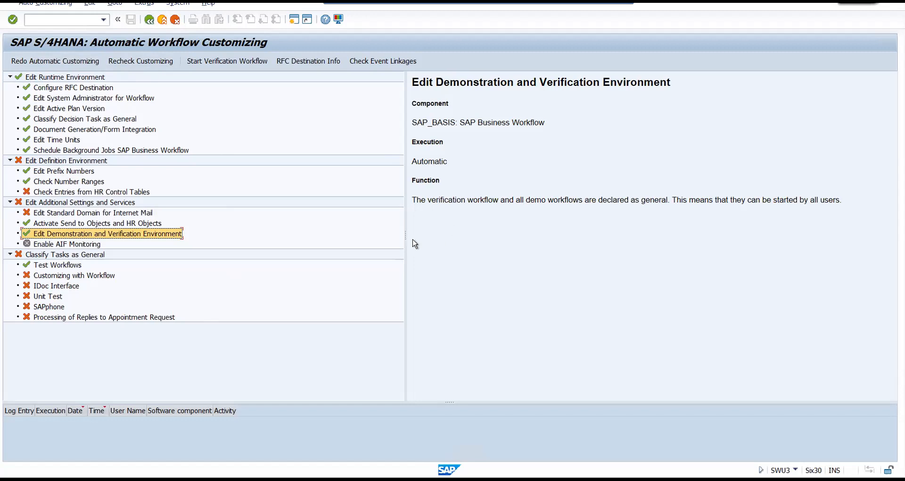
pyautogui.moveTo(404, 238); pyautogui.dragTo(281, 238)
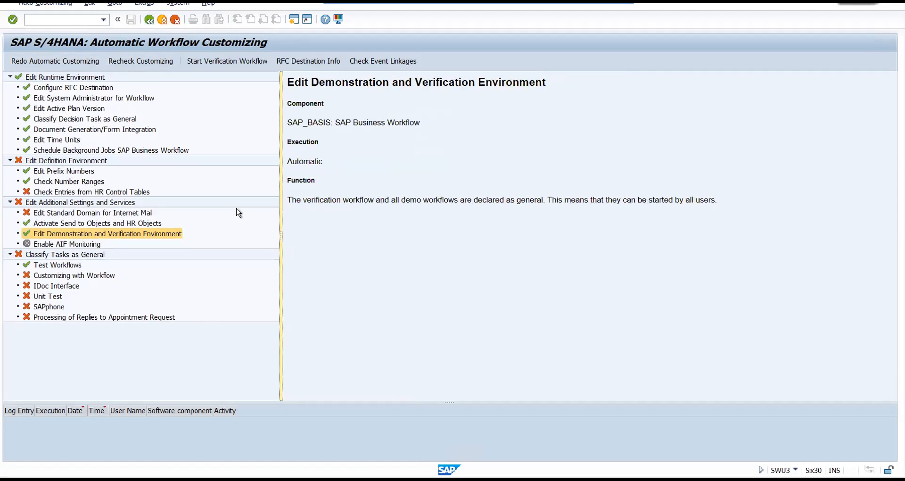
# Return to the Workflow Builder session and define the undefined workflow step as a User Decision.
pyautogui.click(45, 20)
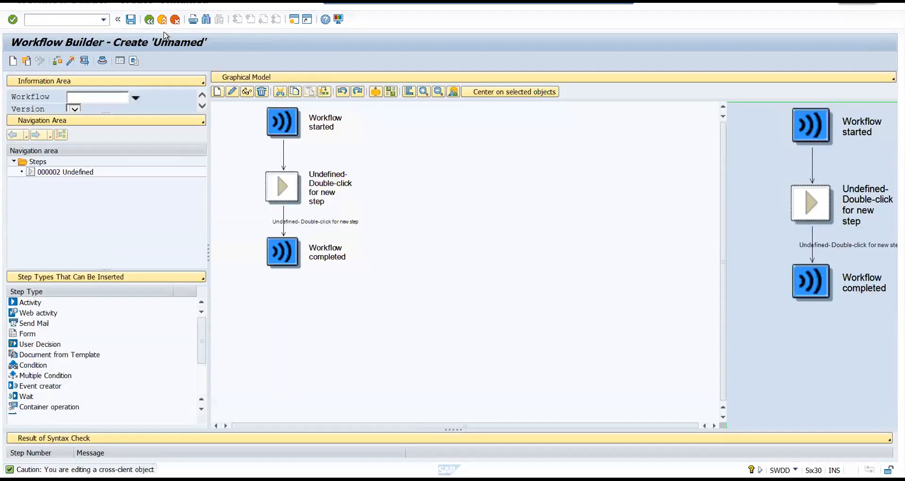
pyautogui.click(31, 22)
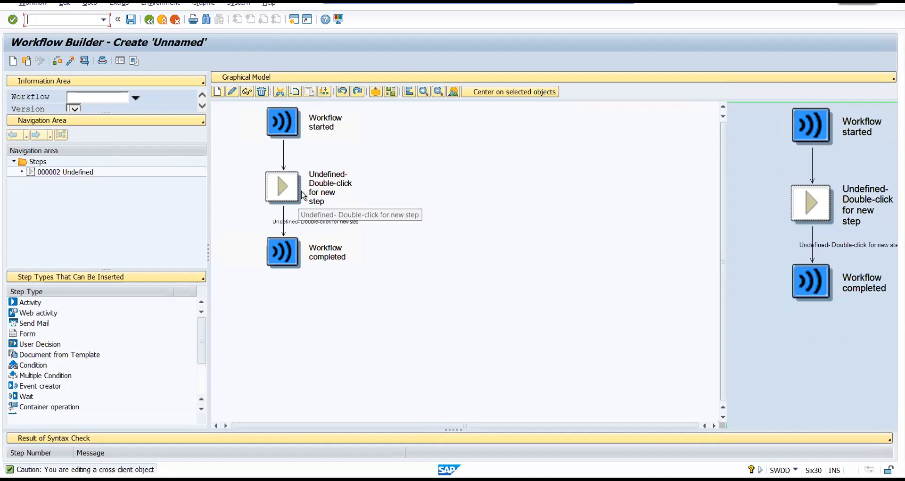
pyautogui.doubleClick(286, 184)
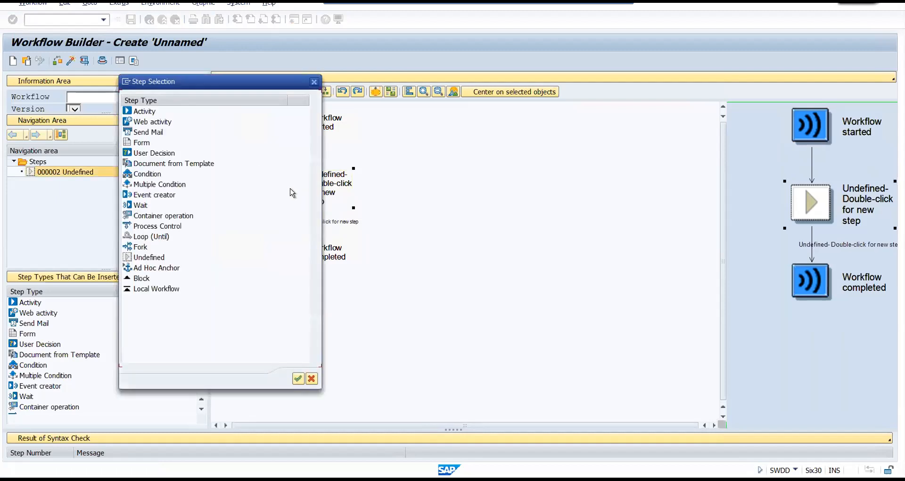
pyautogui.moveTo(225, 81); pyautogui.dragTo(447, 16)
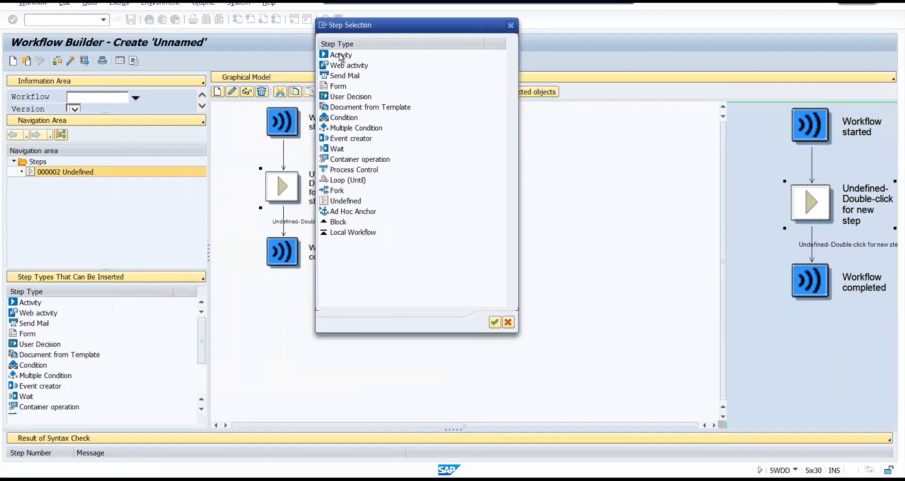
pyautogui.click(341, 57)
pyautogui.click(348, 67)
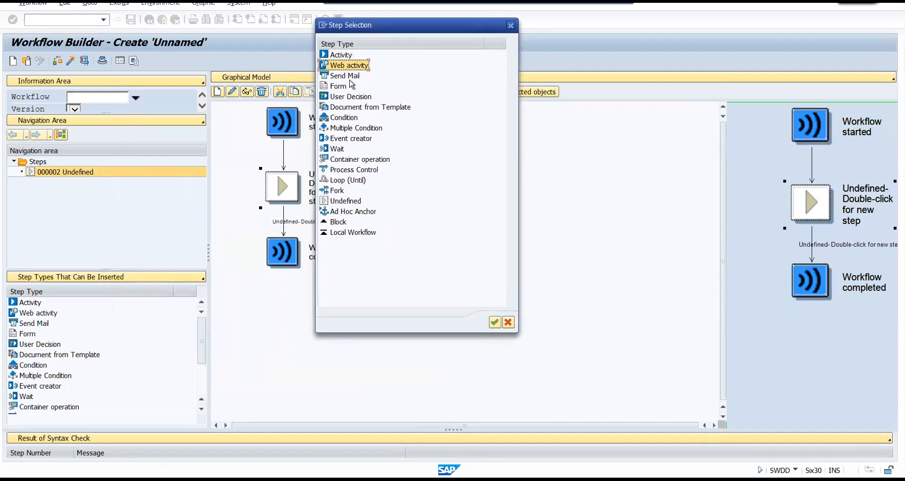
pyautogui.click(346, 77)
pyautogui.click(341, 86)
pyautogui.click(341, 96)
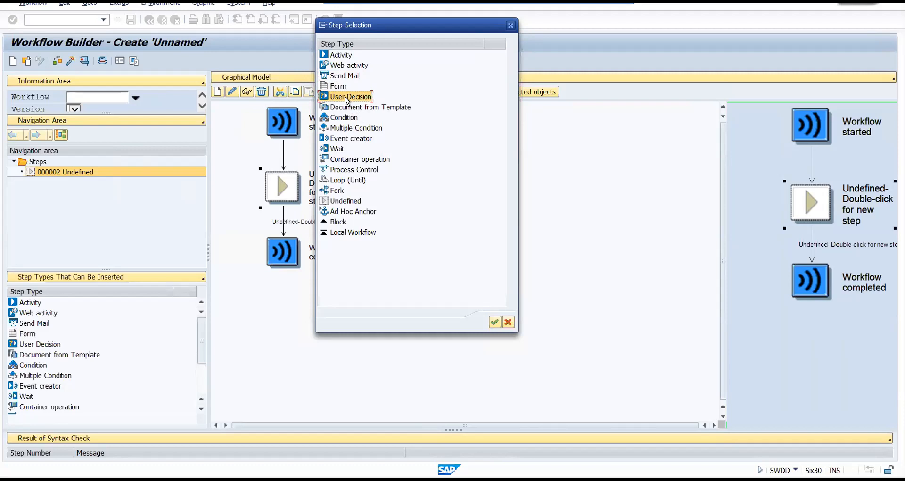
pyautogui.doubleClick(346, 97)
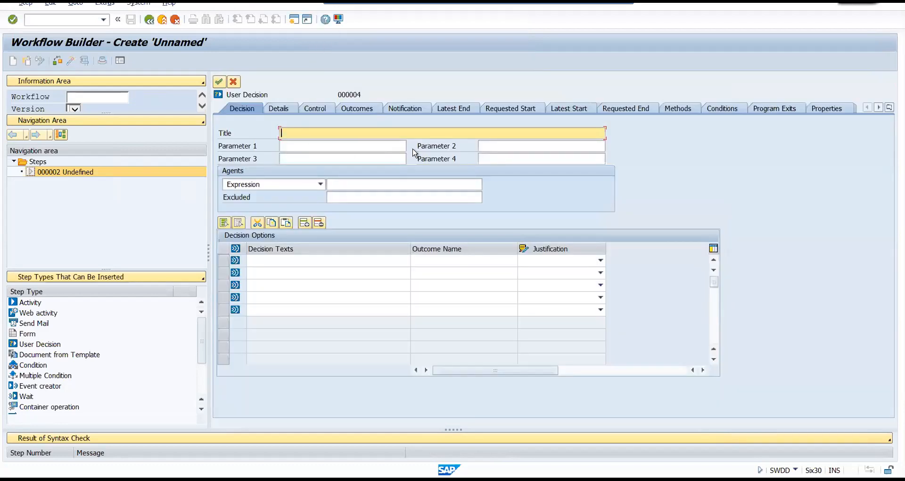
# Title the user decision "Purchase order approval request".
pyautogui.write('Send')
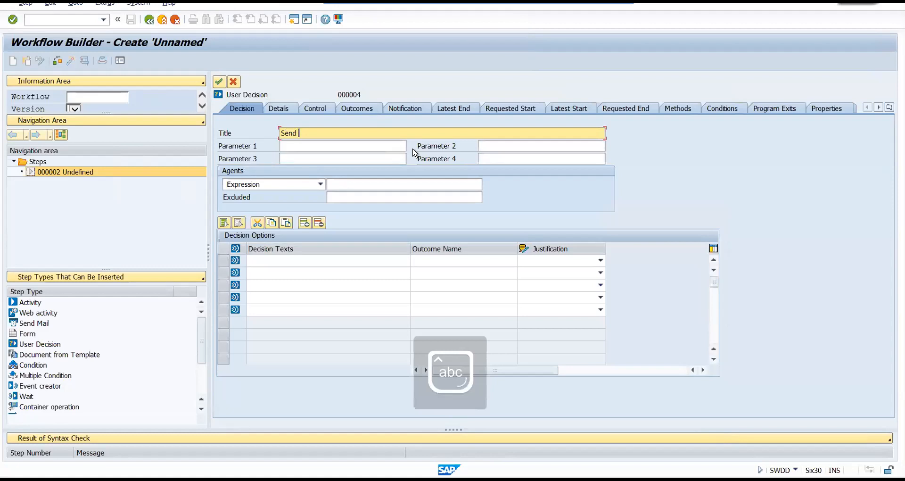
pyautogui.press('BackSpace')
pyautogui.press('BackSpace')
pyautogui.press('BackSpace')
pyautogui.press('BackSpace')
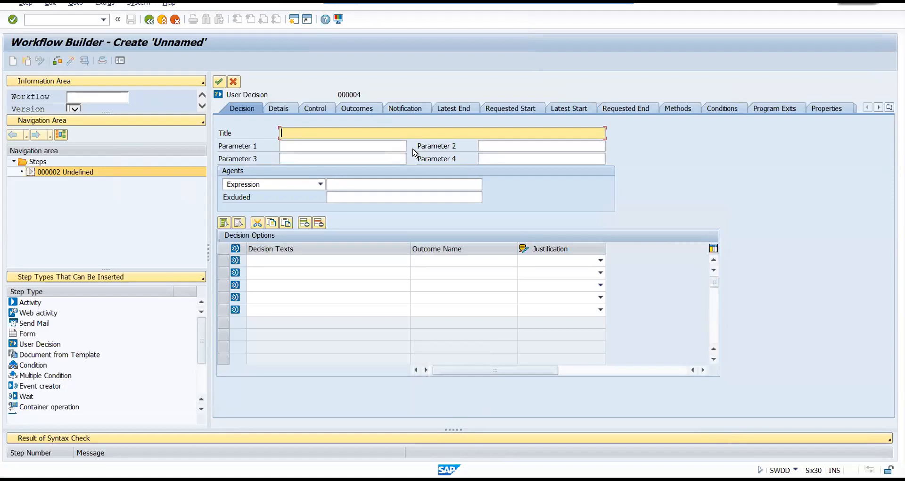
pyautogui.write('Purchase order approval request')
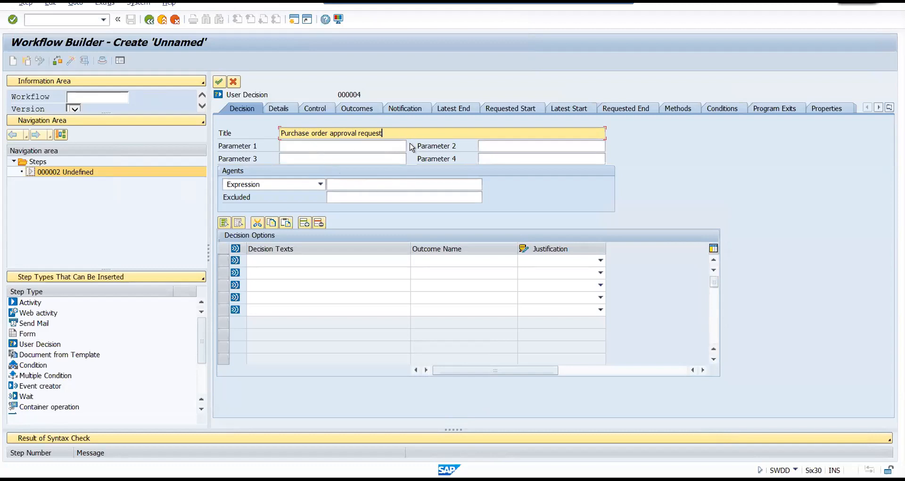
# Insert the purchase order number after "Purchase order" in the decision title.
pyautogui.click(330, 132)
pyautogui.write('10009')
pyautogui.click(421, 137)
# Set the decision's agent type to User and assign the ID of the currently logged-on user.
pyautogui.click(319, 184)
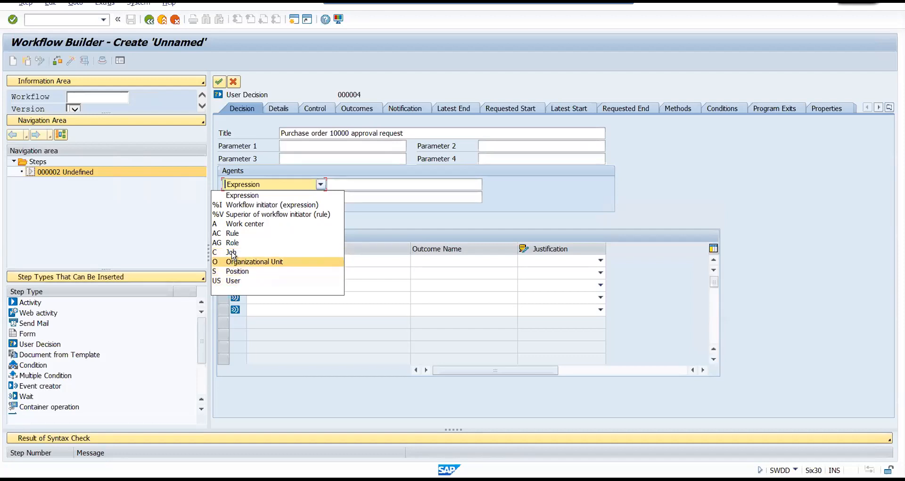
pyautogui.click(233, 281)
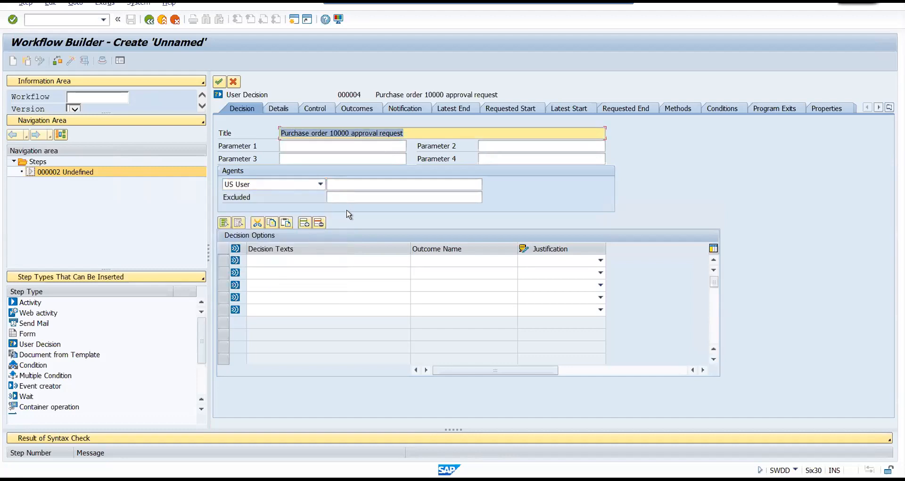
pyautogui.click(346, 185)
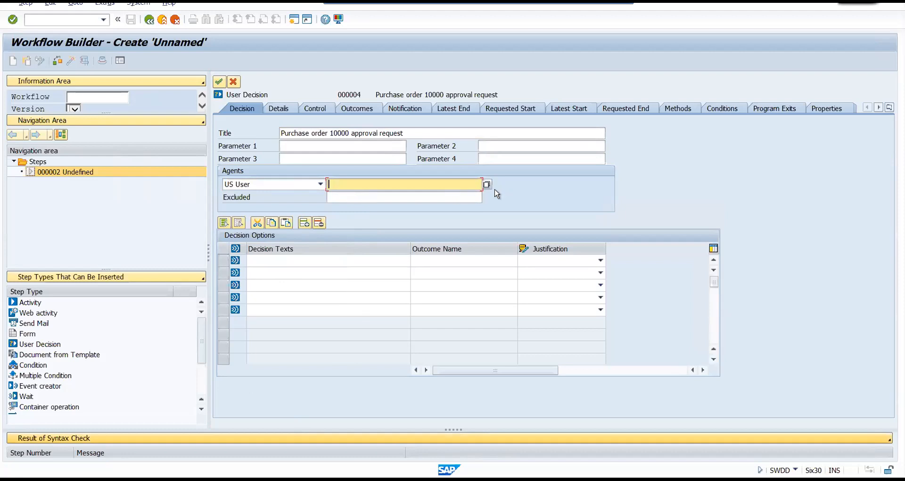
pyautogui.click(795, 469)
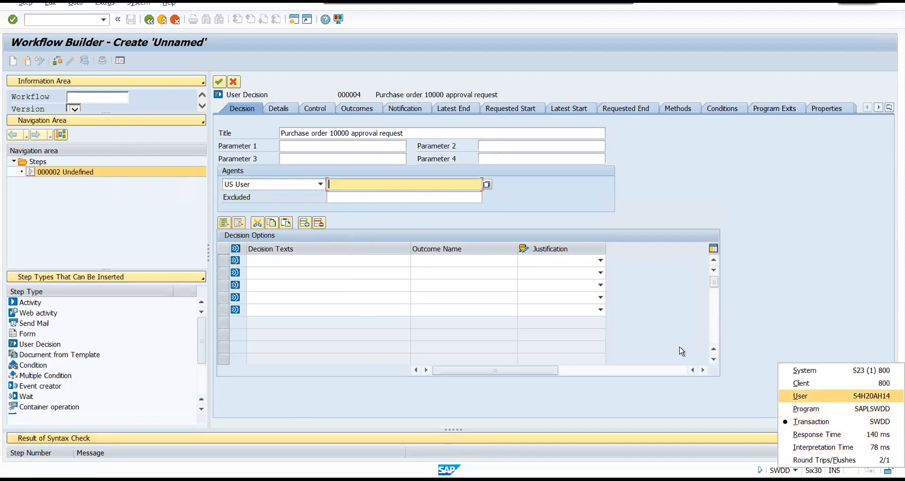
pyautogui.click(349, 183)
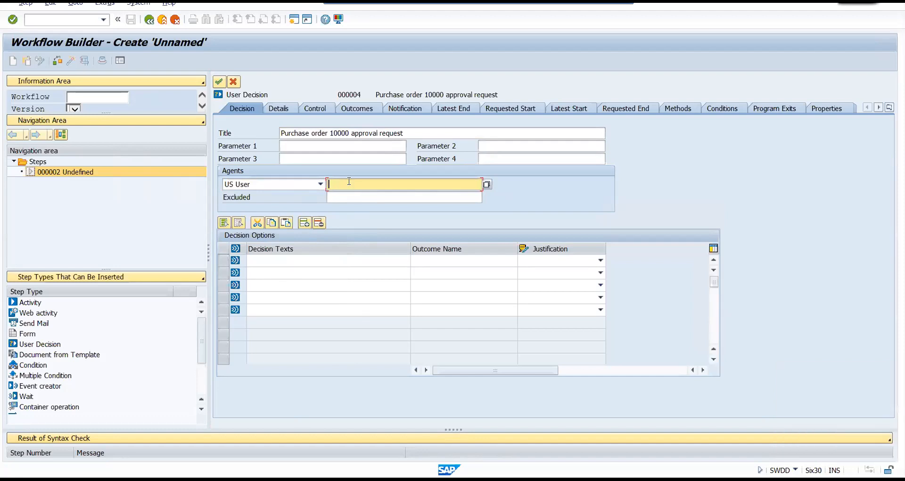
pyautogui.press('capslock')
pyautogui.write('S4')
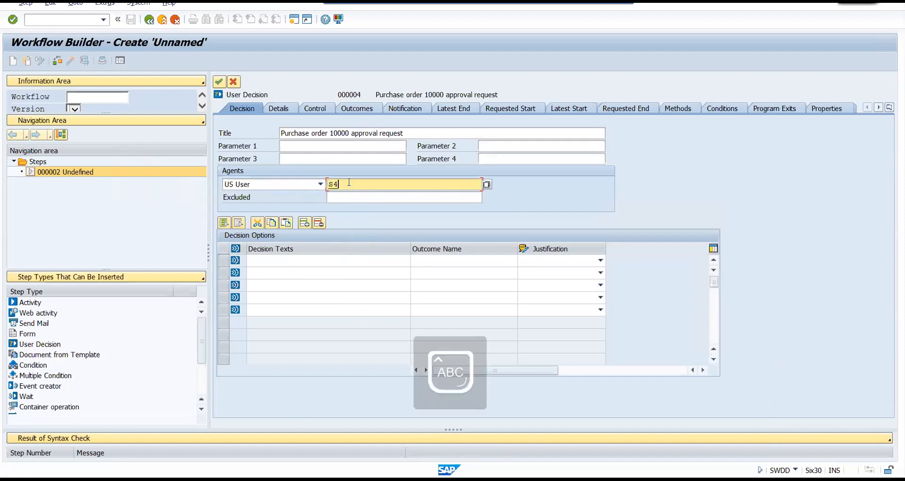
pyautogui.write('H20AH14')
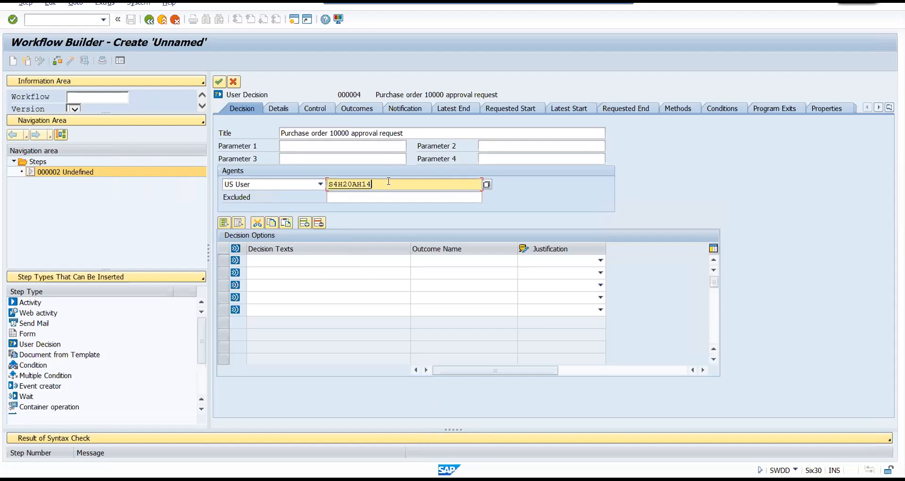
pyautogui.press('Return')
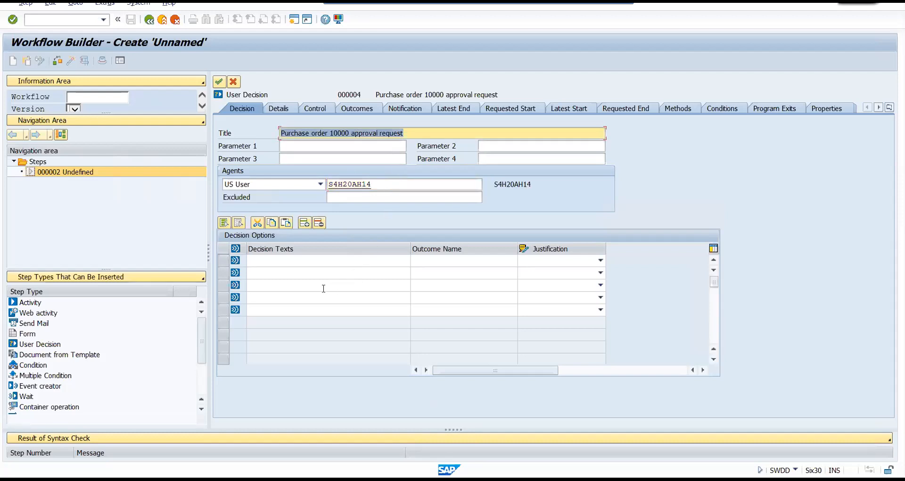
# Enter Approve and Reject as the decision texts of the first two decision options.
pyautogui.click(256, 260)
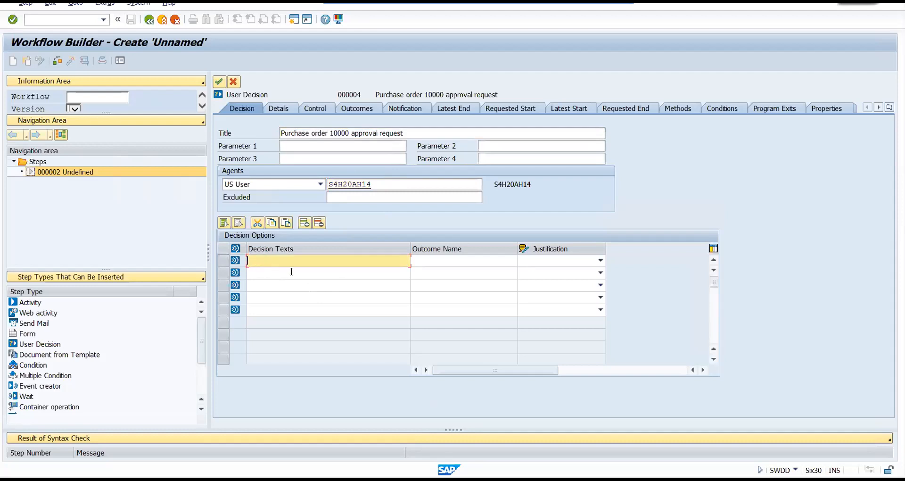
pyautogui.write('aPP')
pyautogui.press('BackSpace')
pyautogui.press('BackSpace')
pyautogui.press('BackSpace')
pyautogui.press('capslock')
pyautogui.write('Approve')
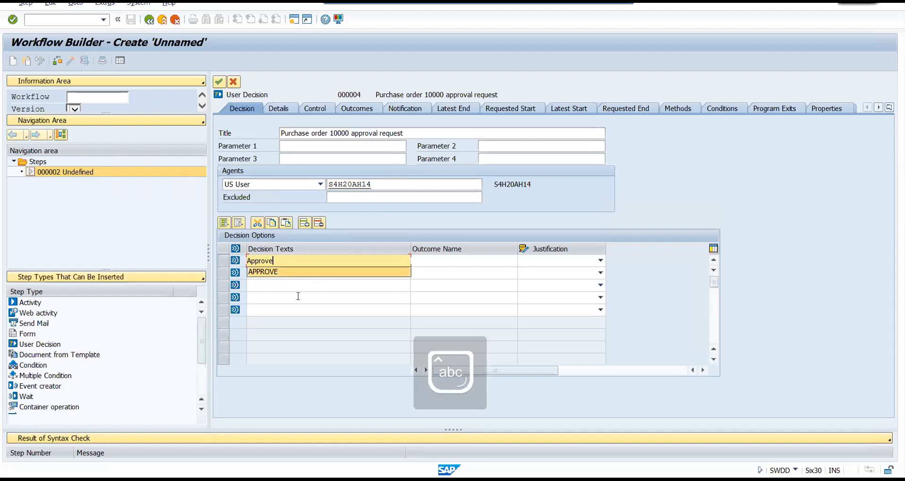
pyautogui.click(298, 295)
pyautogui.click(263, 271)
pyautogui.write('Rej')
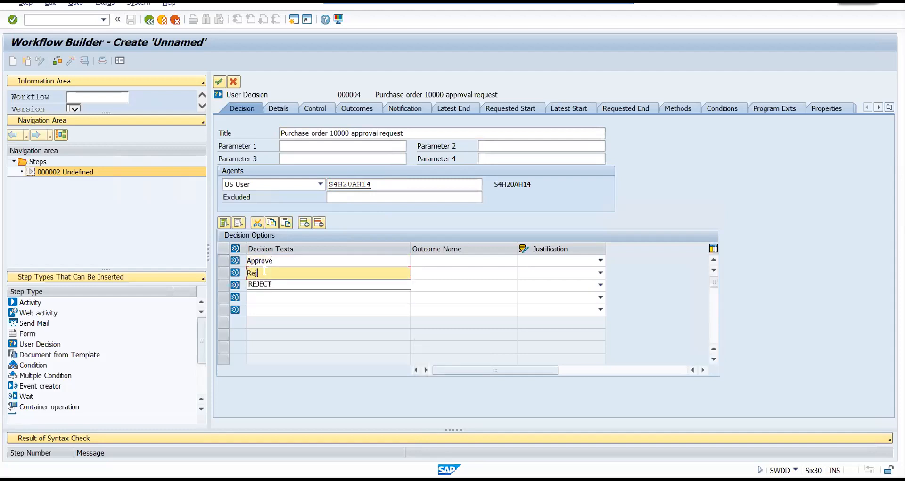
pyautogui.write('ect')
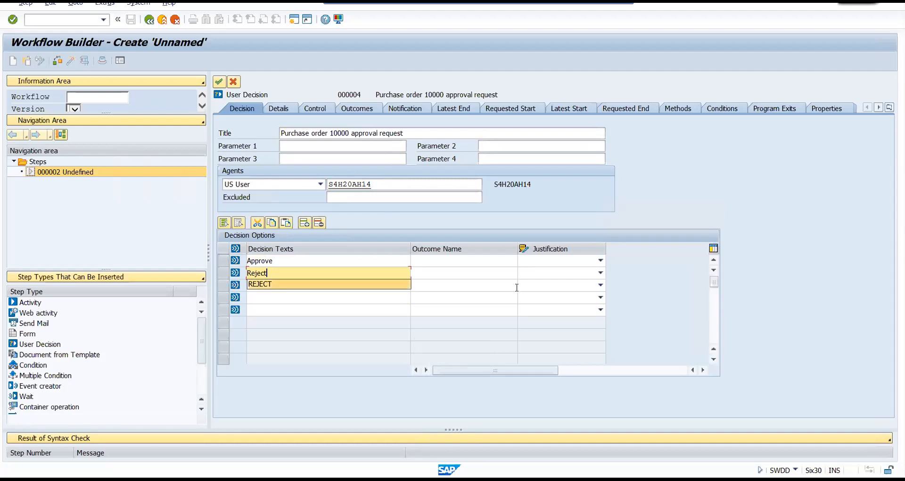
# Enter the outcome names Approve and Reject for the two matching decision options.
pyautogui.click(445, 260)
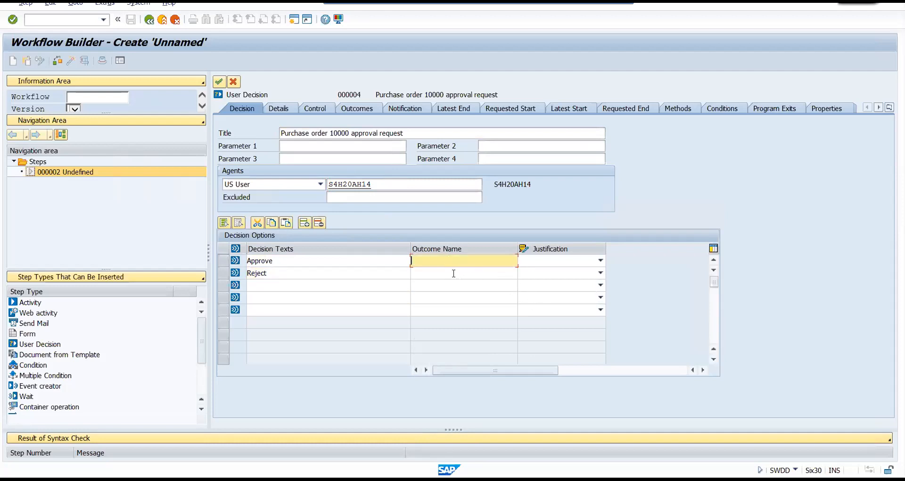
pyautogui.write('Approve')
pyautogui.press('Down')
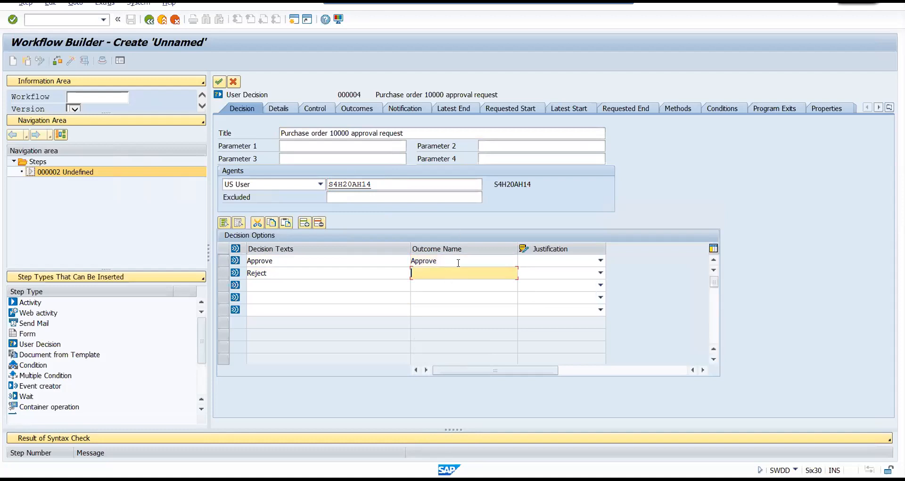
pyautogui.write('Rejct')
pyautogui.press('BackSpace')
pyautogui.press('BackSpace')
pyautogui.write('e')
pyautogui.click(599, 261)
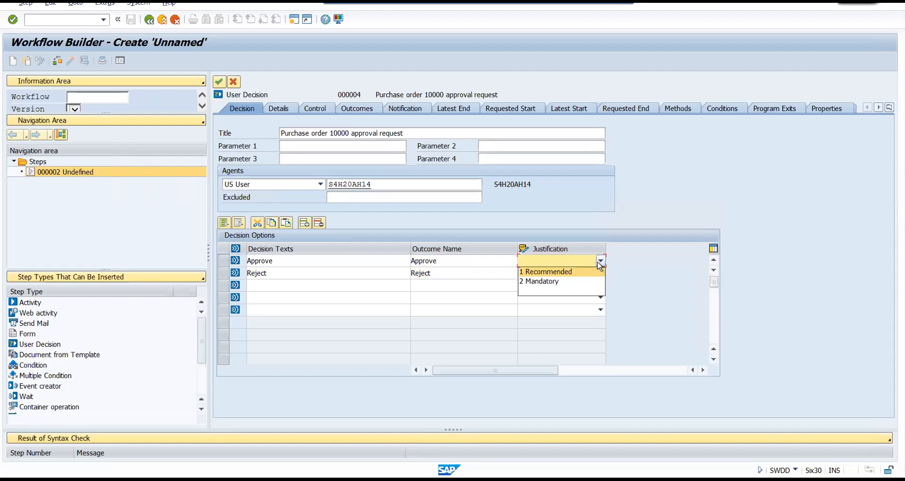
pyautogui.click(547, 295)
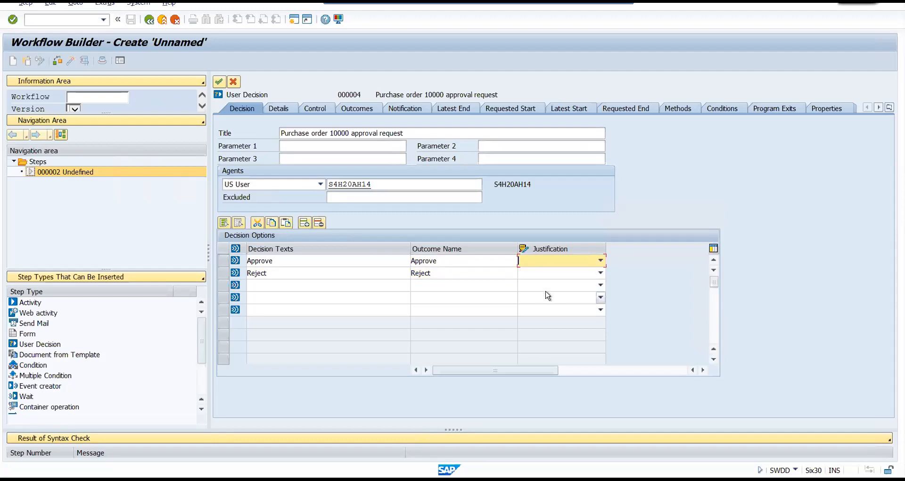
pyautogui.click(600, 261)
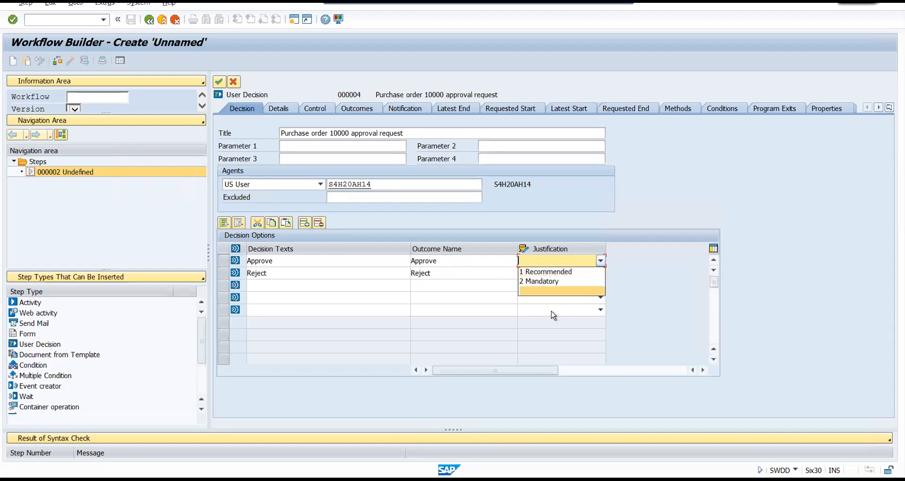
pyautogui.click(556, 272)
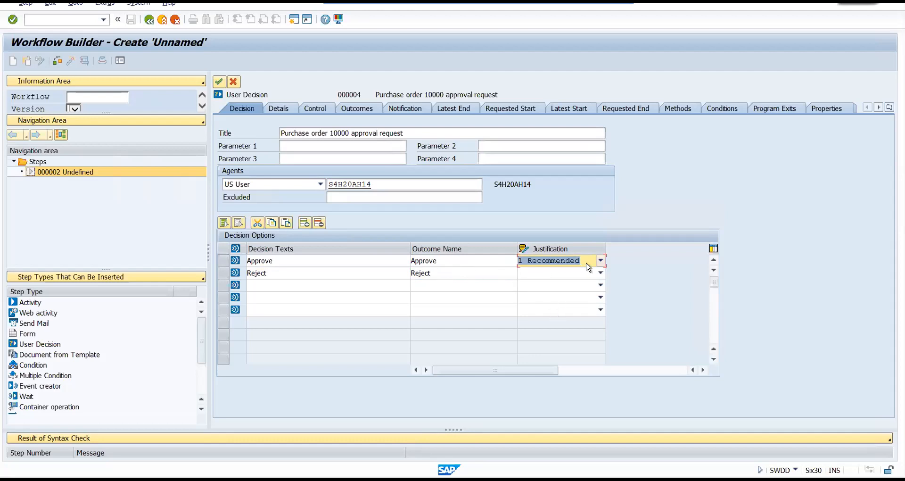
pyautogui.click(601, 260)
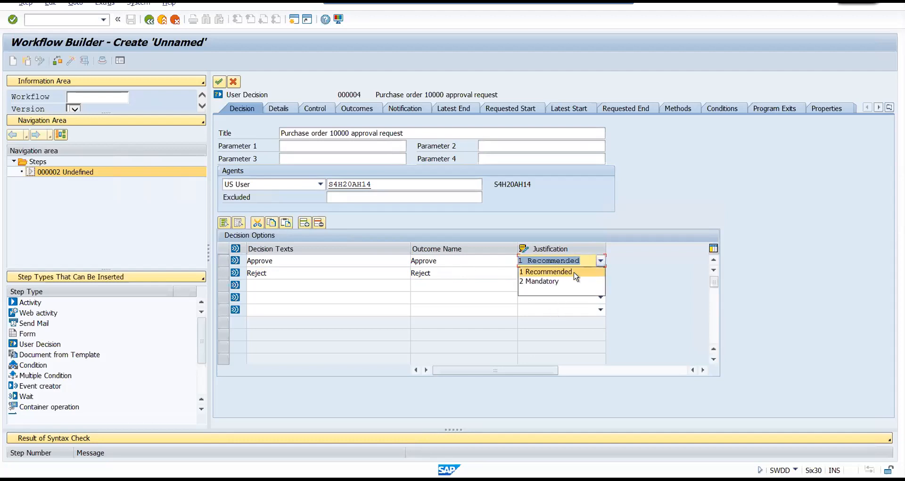
pyautogui.click(533, 295)
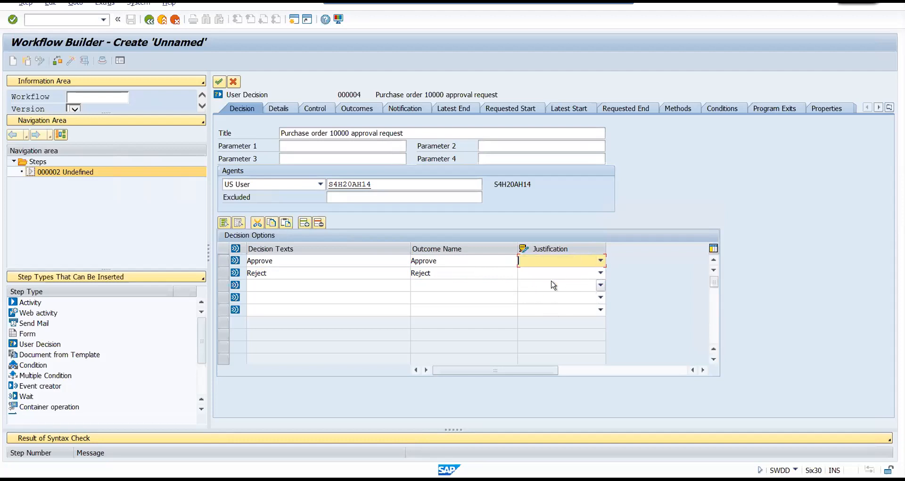
# Make the justification for the Reject option Mandatory and transfer the user decision to the workflow.
pyautogui.click(601, 273)
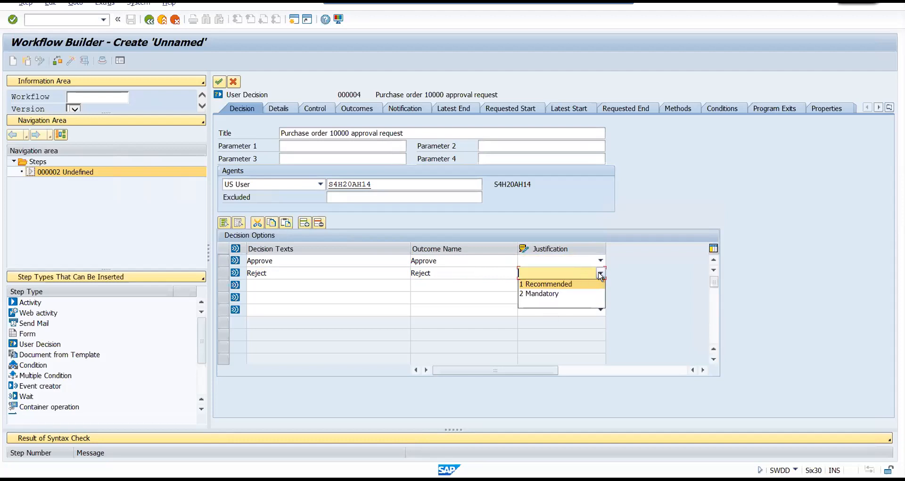
pyautogui.click(544, 294)
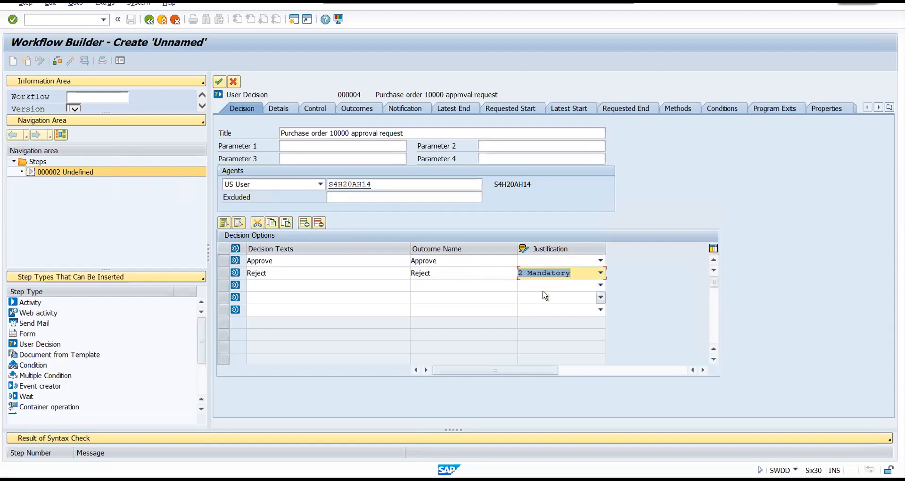
pyautogui.click(443, 273)
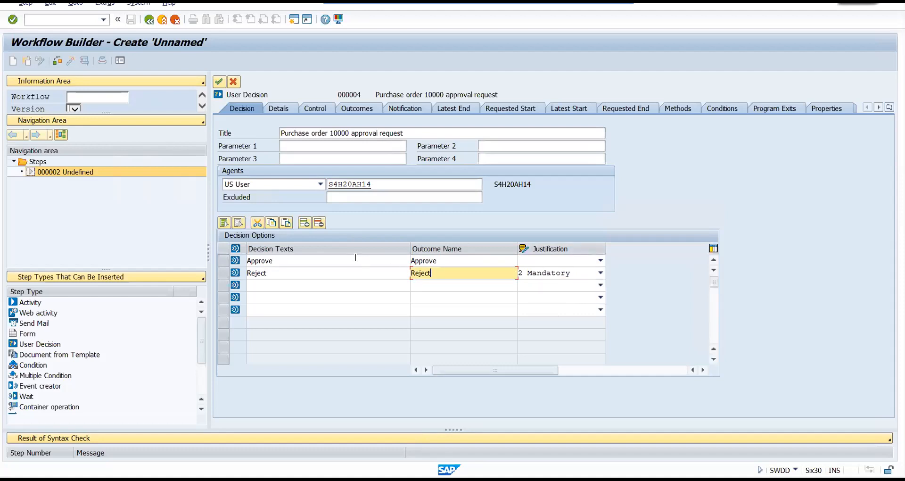
pyautogui.click(219, 82)
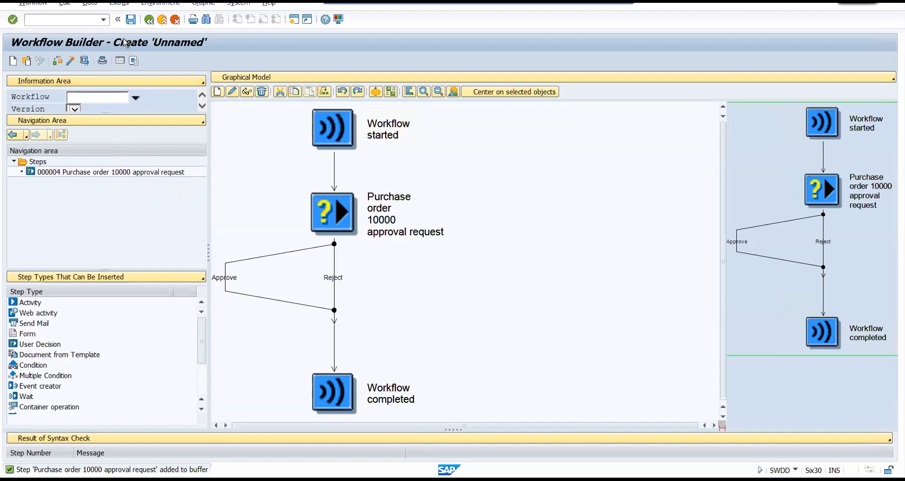
# Start saving the workflow and enter ZWF_DEMO-1 as its abbreviation.
pyautogui.click(127, 22)
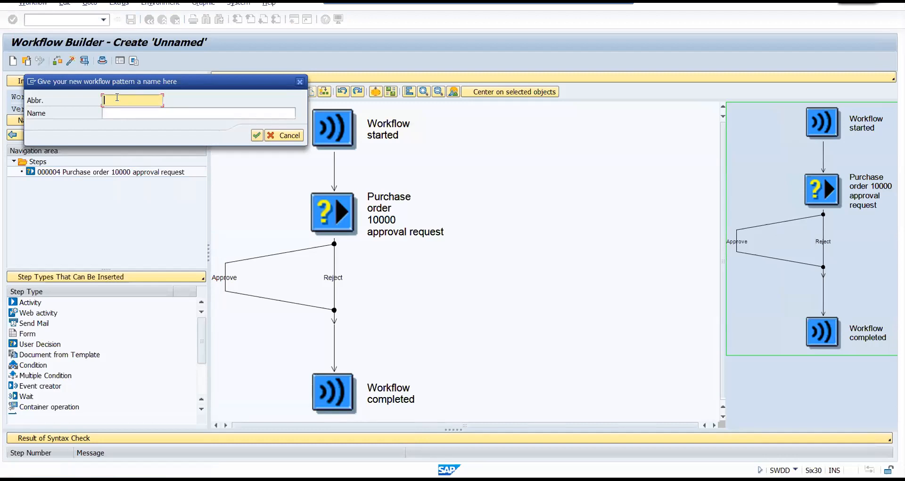
pyautogui.press('capslock')
pyautogui.press('BackSpace')
pyautogui.write('WO')
pyautogui.press('BackSpace')
pyautogui.press('BackSpace')
pyautogui.write('ZWF_DEM')
# Name the workflow "Work flow demo - Class 1" and confirm the naming dialog.
pyautogui.click(124, 114)
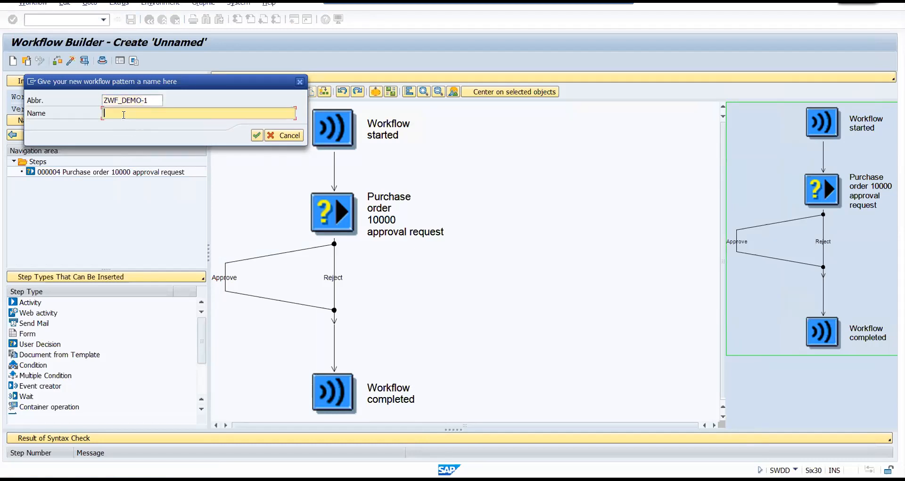
pyautogui.write('Work flow ')
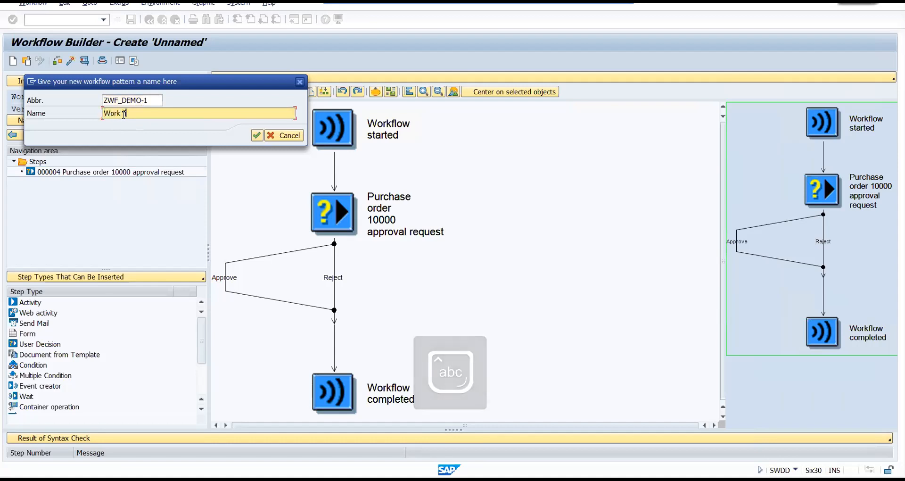
pyautogui.write('demo')
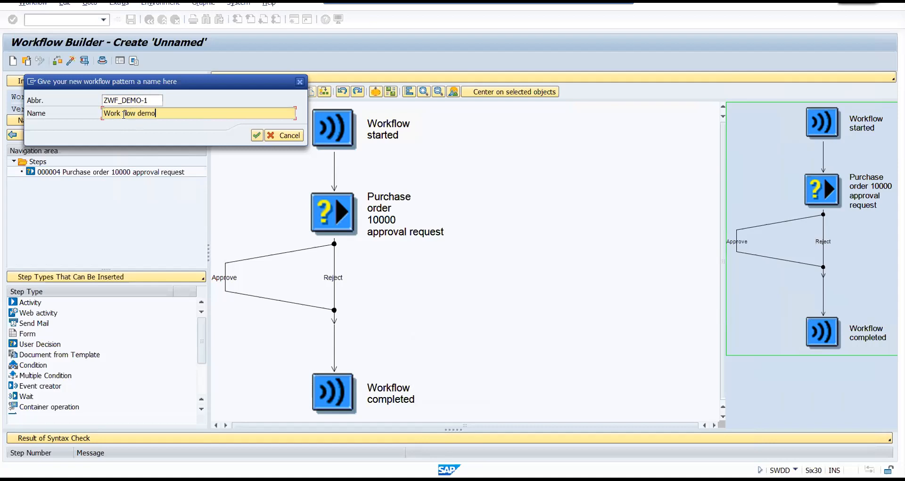
pyautogui.write(' - Class 1')
pyautogui.click(257, 136)
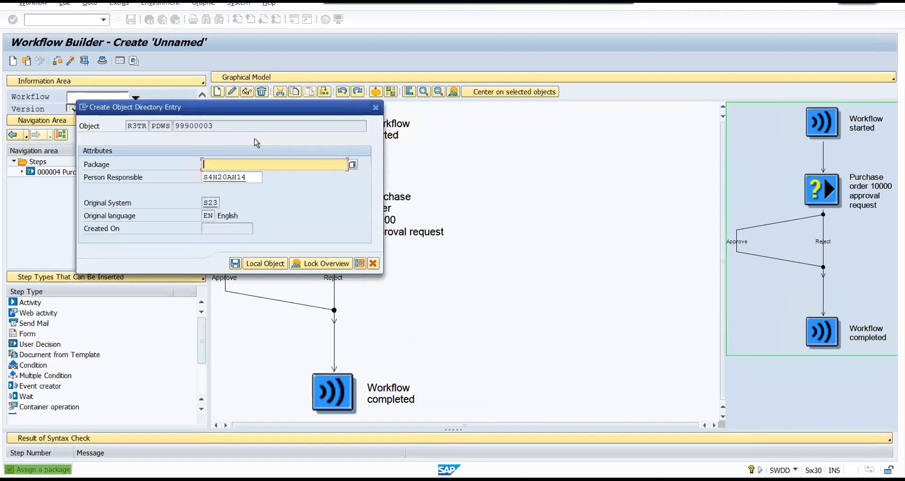
# Browse the available packages for the workflow's object directory entry and cancel the entry.
pyautogui.click(352, 164)
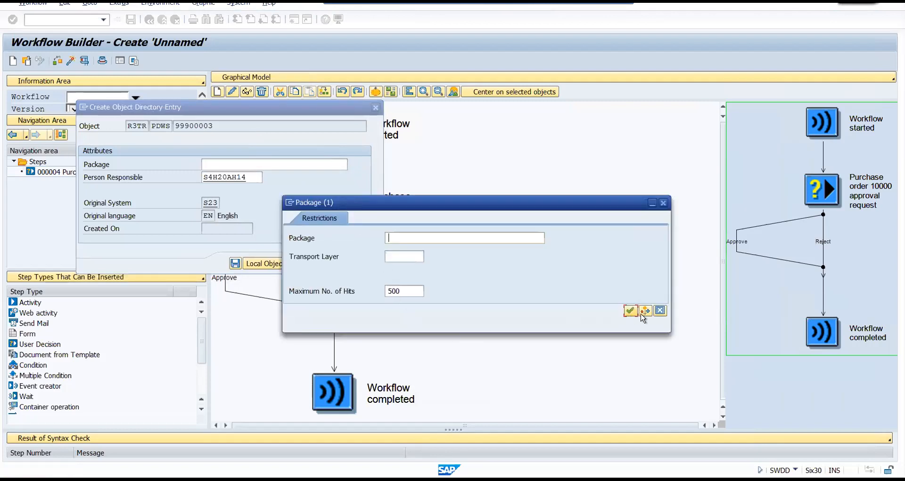
pyautogui.click(630, 311)
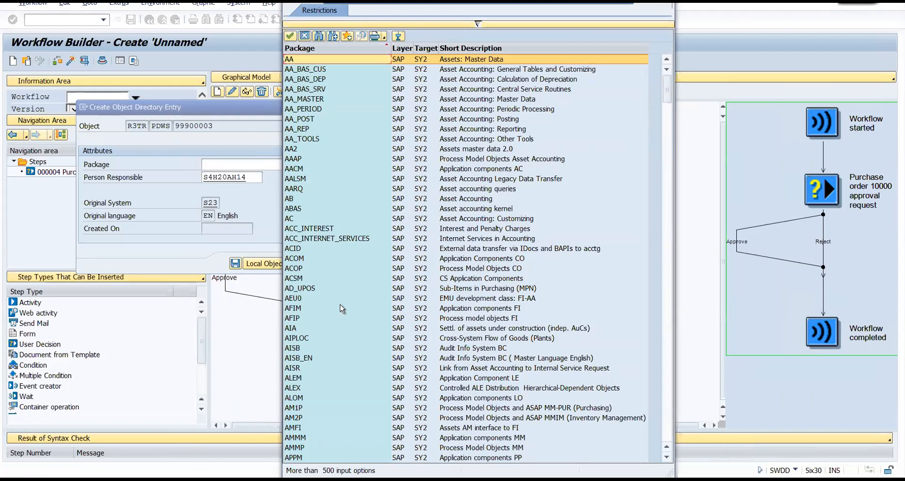
pyautogui.doubleClick(347, 278)
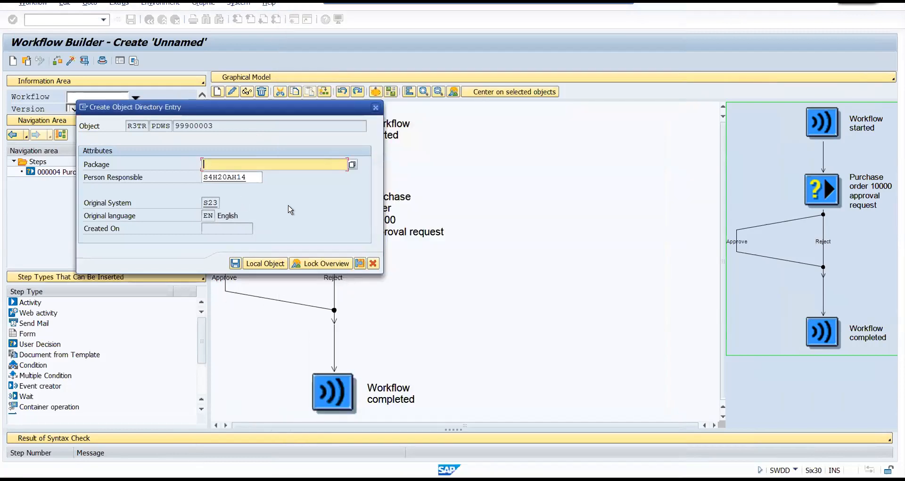
pyautogui.click(373, 263)
# Open the Object Navigator (transaction SE80) in a new session.
pyautogui.click(35, 22)
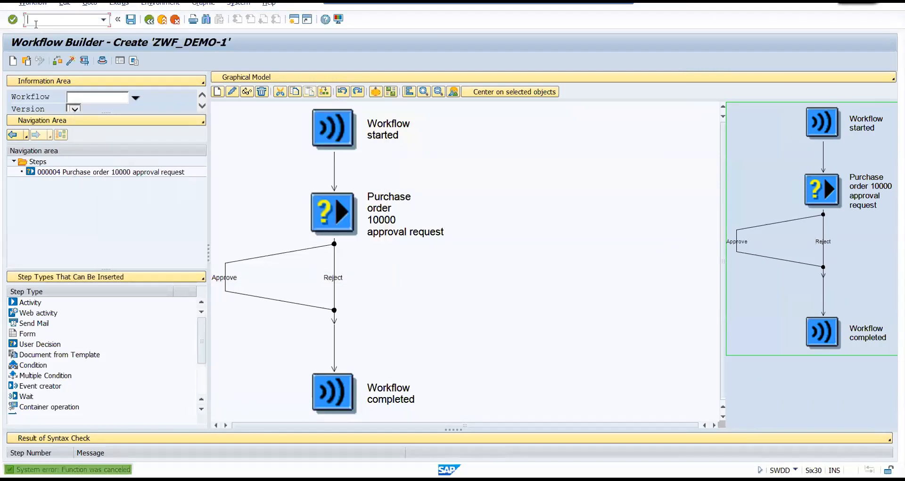
pyautogui.write('/ose8')
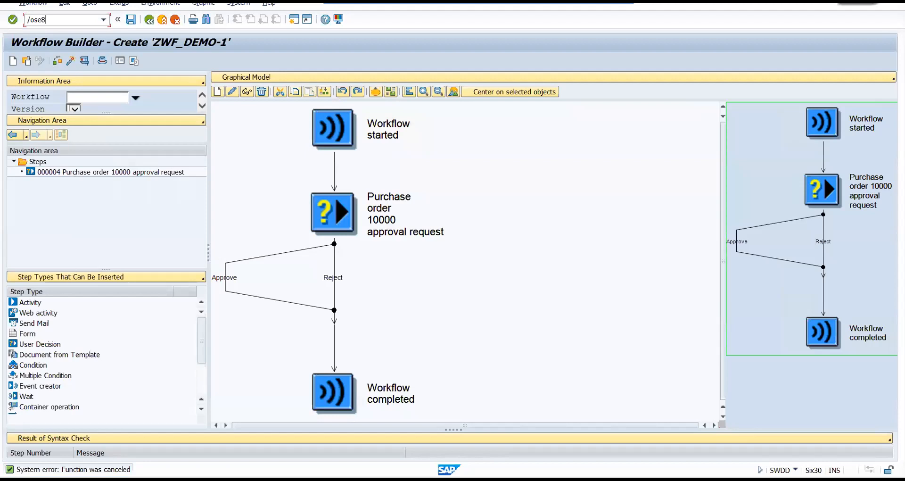
pyautogui.press('Return')
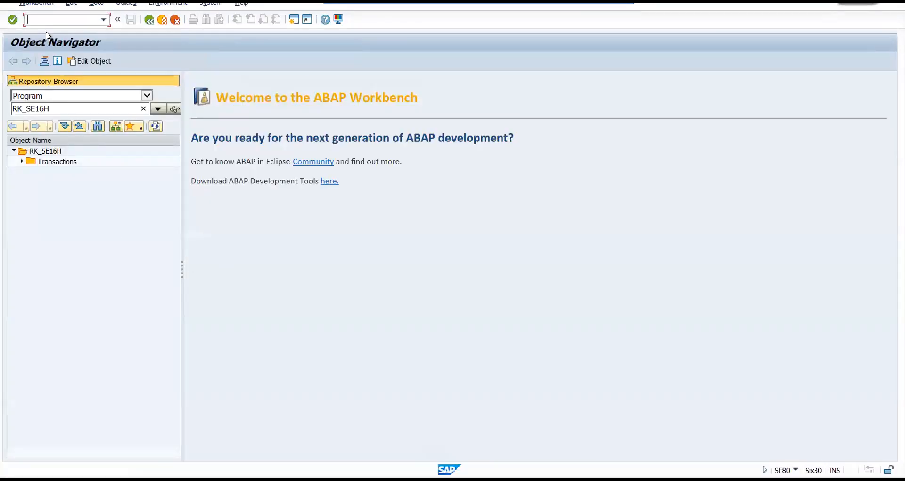
# Restart transaction SE80 within the current session.
pyautogui.press('capslock')
pyautogui.write('SE8')
pyautogui.press('BackSpace')
pyautogui.press('BackSpace')
pyautogui.press('BackSpace')
pyautogui.write('/NSE80')
pyautogui.press('Return')
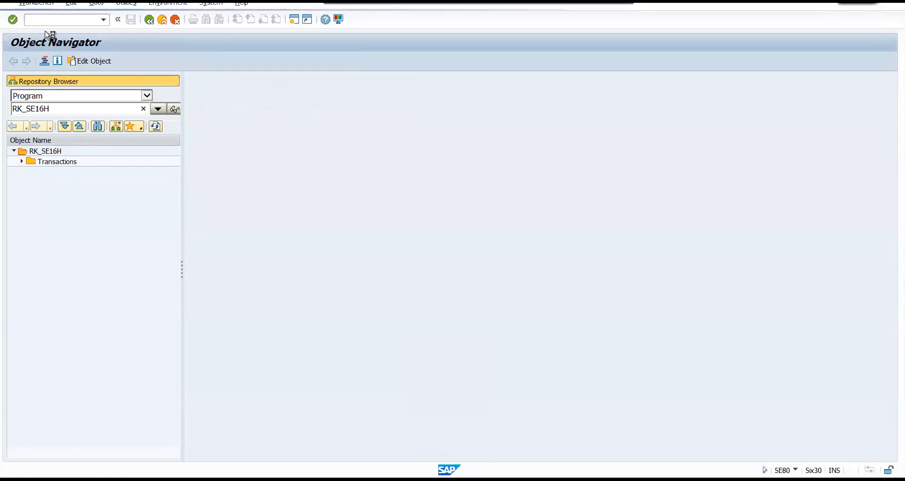
# Look up package ZWFPACKGE in the Repository Browser and agree to create it.
pyautogui.click(147, 96)
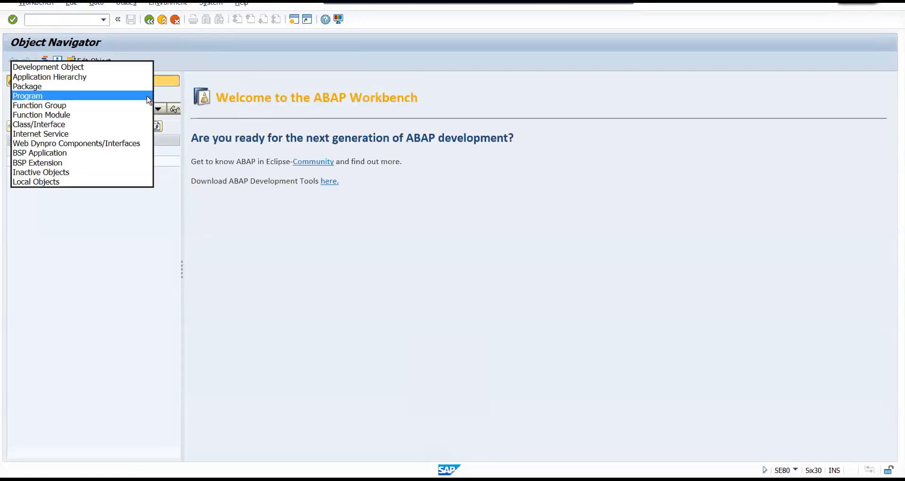
pyautogui.click(35, 87)
pyautogui.moveTo(48, 108); pyautogui.dragTo(19, 112)
pyautogui.write('IVFPACK')
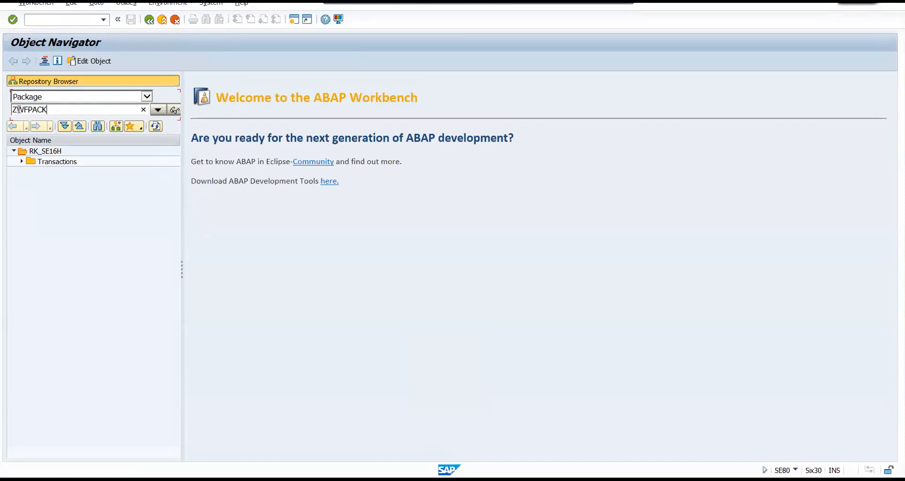
pyautogui.write('GE')
pyautogui.press('Return')
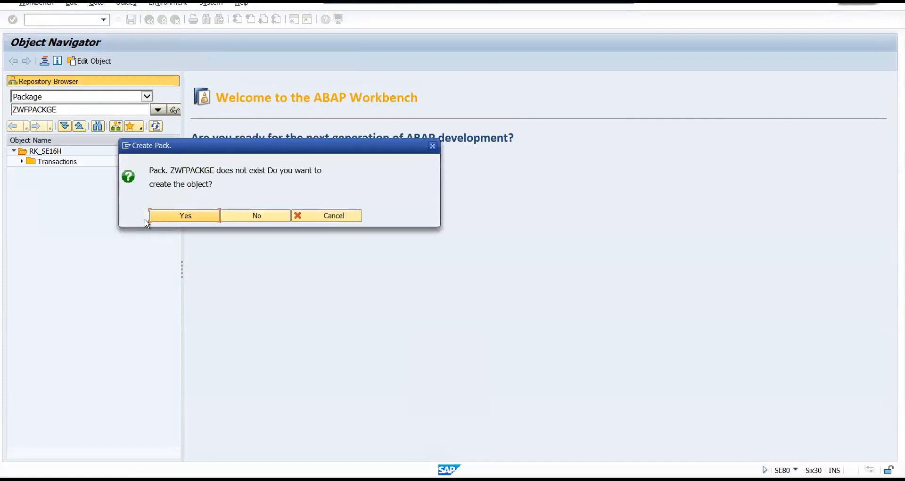
pyautogui.click(171, 219)
# Describe the new package as "WORK FLOW PACKAGE BY" plus the author's first name and "AT SAPTECH", and confirm its creation.
pyautogui.click(206, 227)
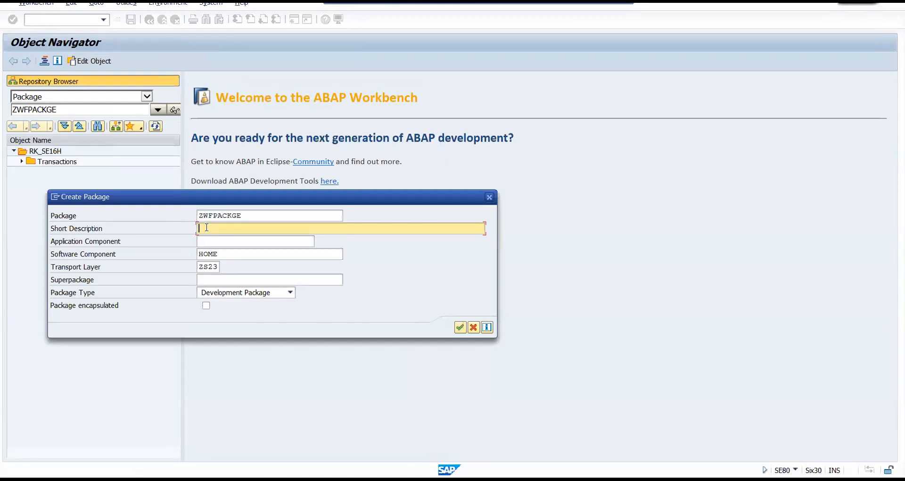
pyautogui.write('WDRK LFOW')
pyautogui.press('BackSpace')
pyautogui.press('BackSpace')
pyautogui.press('BackSpace')
pyautogui.press('BackSpace')
pyautogui.press('BackSpace')
pyautogui.write('FLOW PACKAGE BY PANKAJ AT SAPTECH')
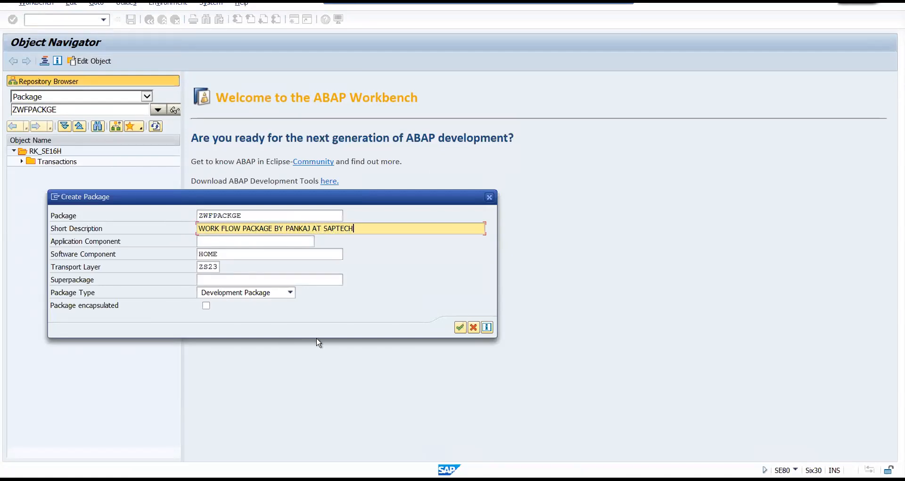
pyautogui.click(458, 329)
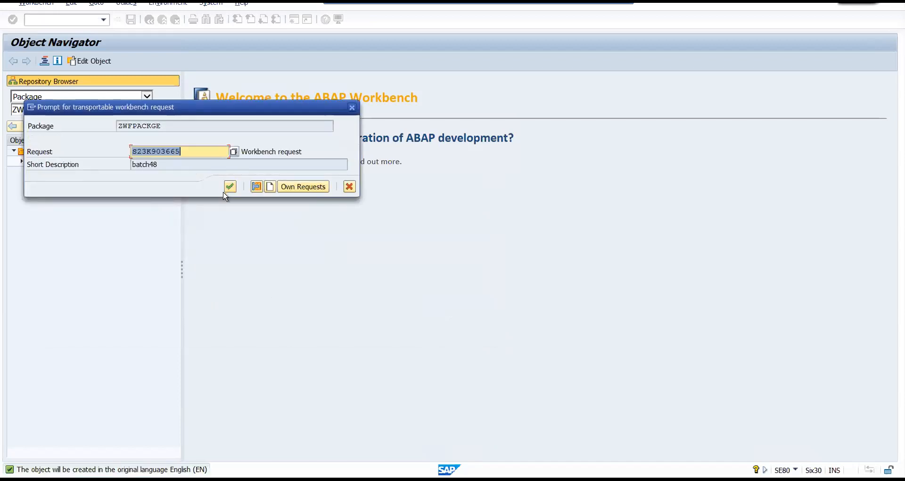
# Create a new workbench request described "WORKFLOW - TRAINING BY" plus the author's first name, and assign package ZWFPACKGE to it.
pyautogui.click(232, 153)
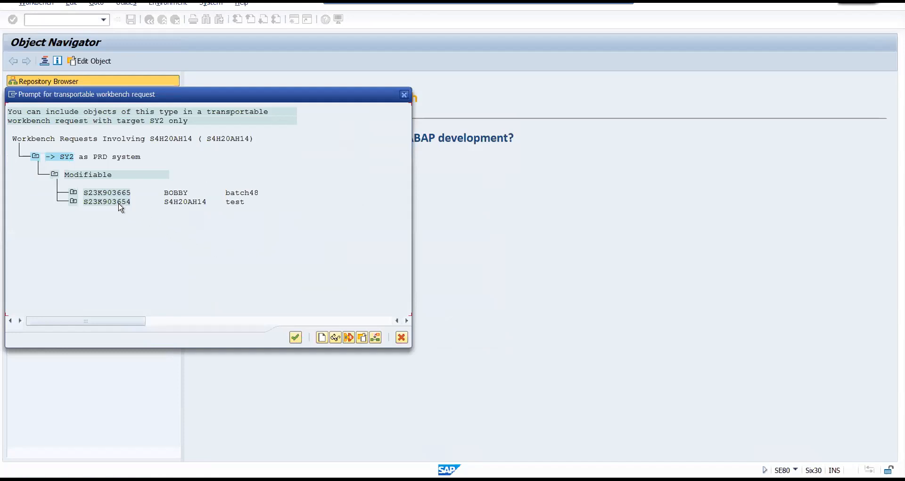
pyautogui.click(81, 175)
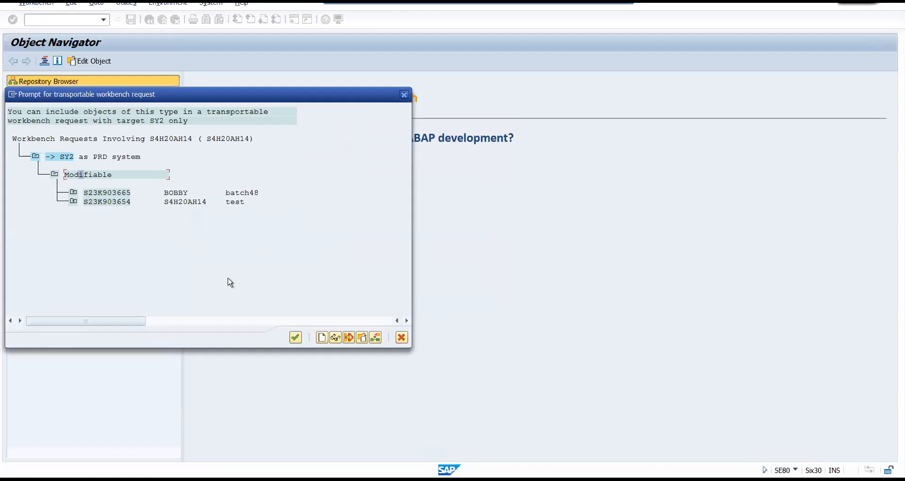
pyautogui.click(322, 337)
pyautogui.write('WORKFLOW')
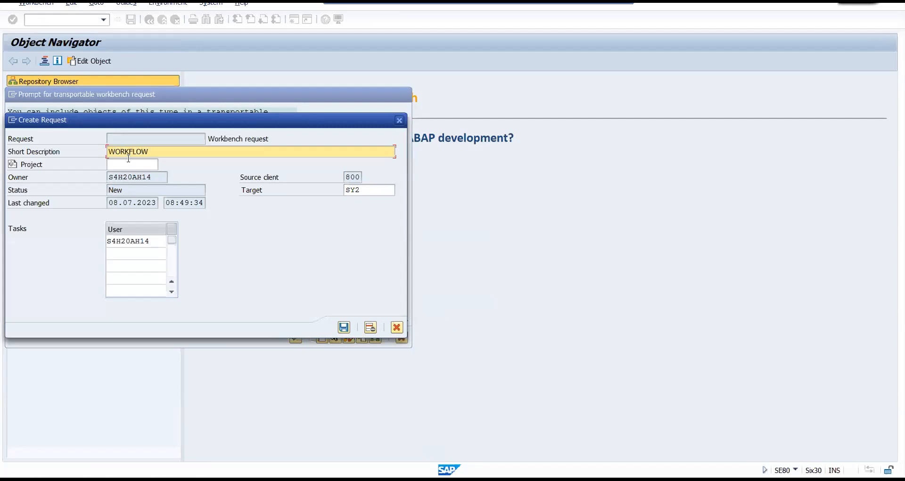
pyautogui.write(' - TRAINING BY PANKAJ')
pyautogui.click(344, 327)
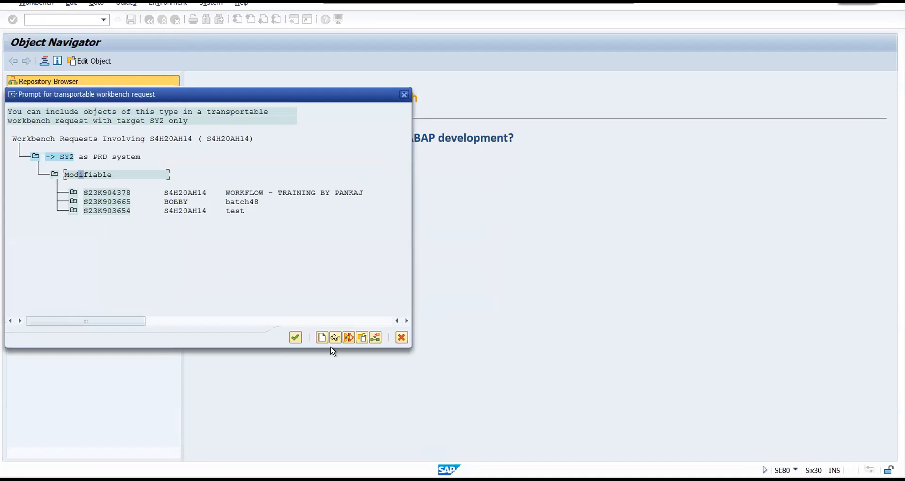
pyautogui.doubleClick(116, 193)
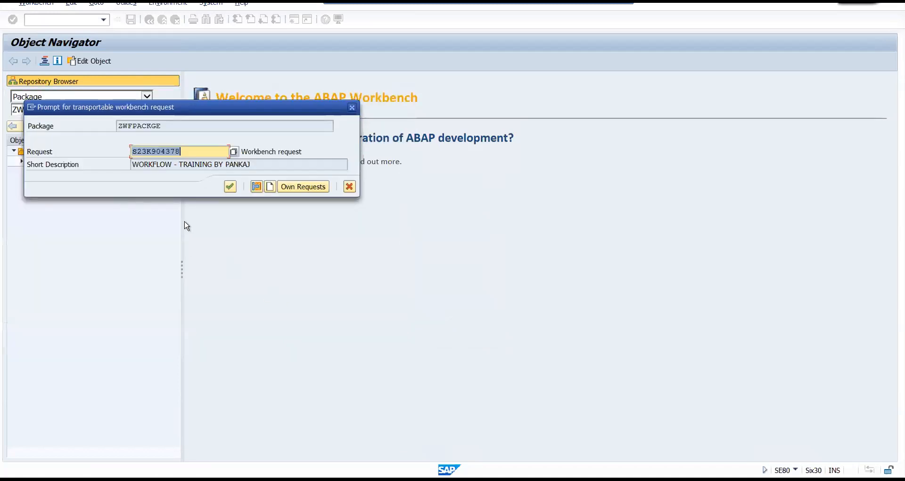
pyautogui.click(230, 186)
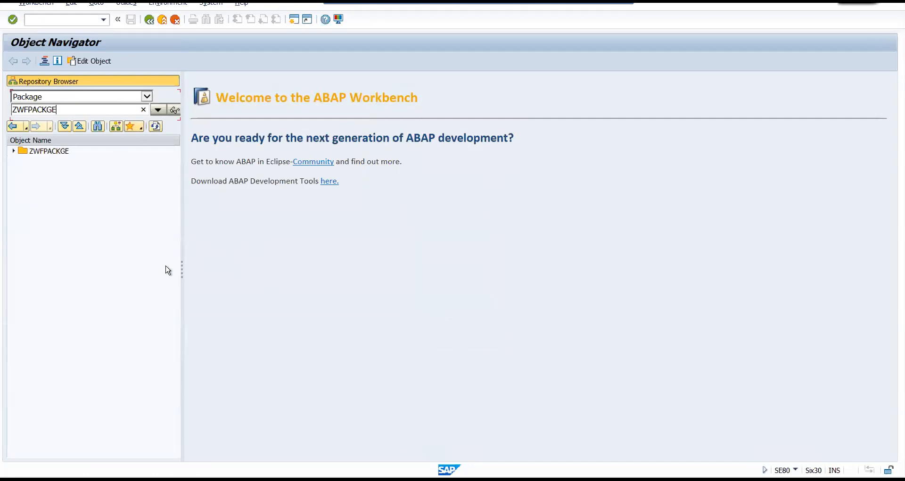
# Save the ZWF_DEMO-1 workflow in package ZWFPACKGE under the proposed workbench request.
pyautogui.doubleClick(54, 109)
pyautogui.hotkey('ctrl', 'c')
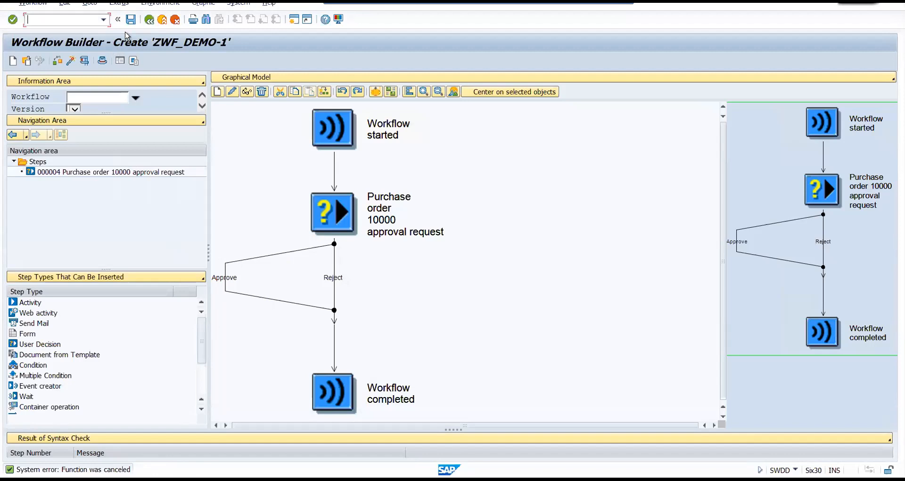
pyautogui.click(131, 20)
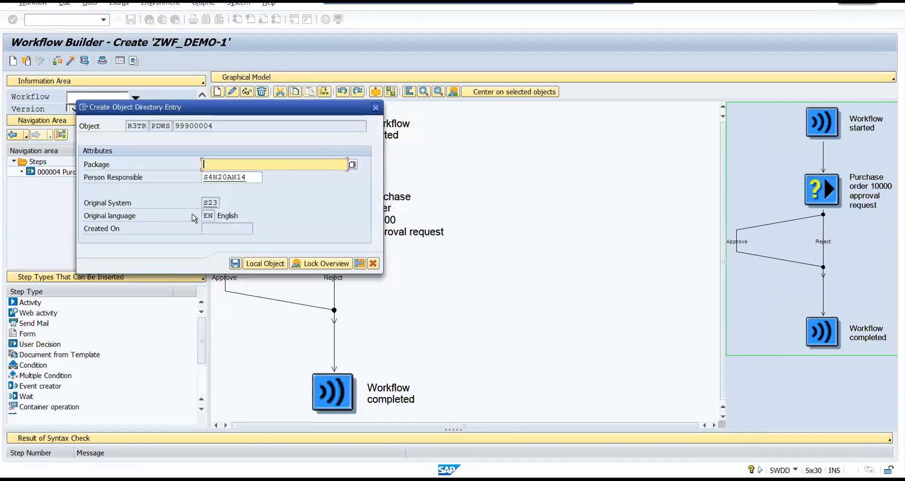
pyautogui.hotkey('ctrl', 'v')
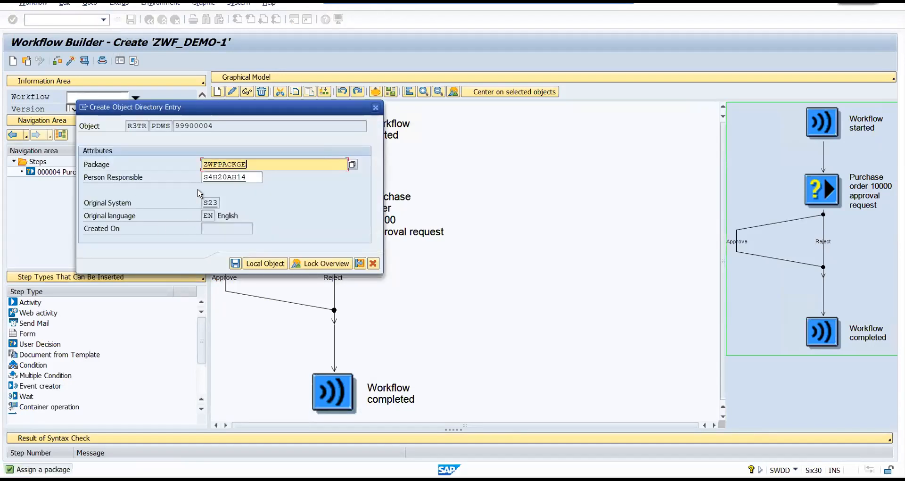
pyautogui.press('Return')
pyautogui.click(230, 188)
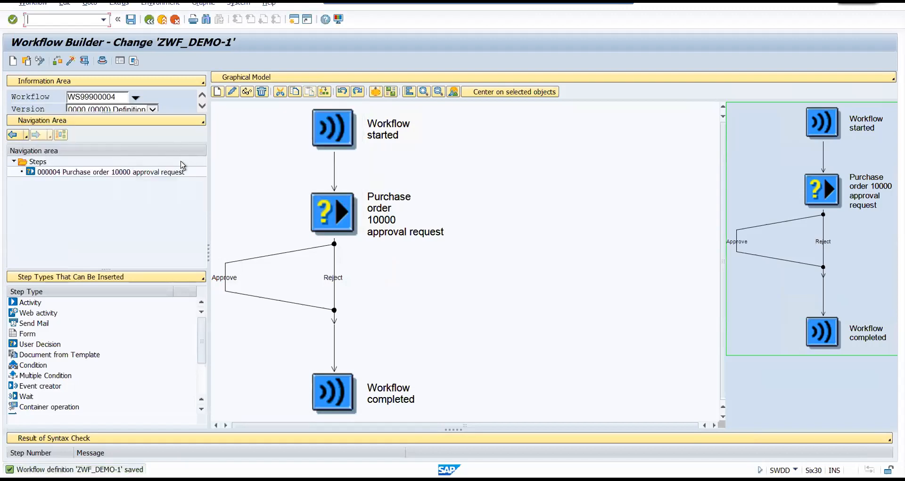
# Examine the saved workflow's number and its available versions in the information area.
pyautogui.moveTo(92, 97); pyautogui.dragTo(79, 96)
pyautogui.click(98, 98)
pyautogui.doubleClick(74, 97)
pyautogui.doubleClick(74, 96)
pyautogui.click(85, 98)
pyautogui.doubleClick(76, 97)
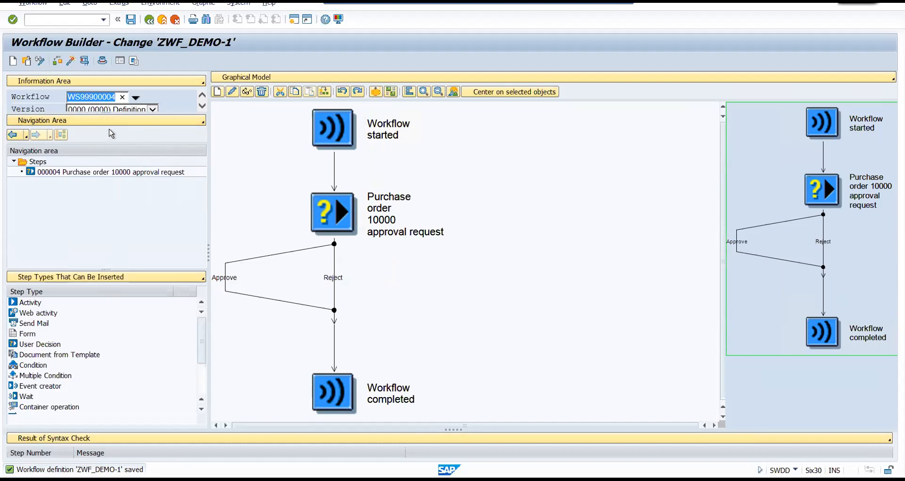
pyautogui.click(150, 110)
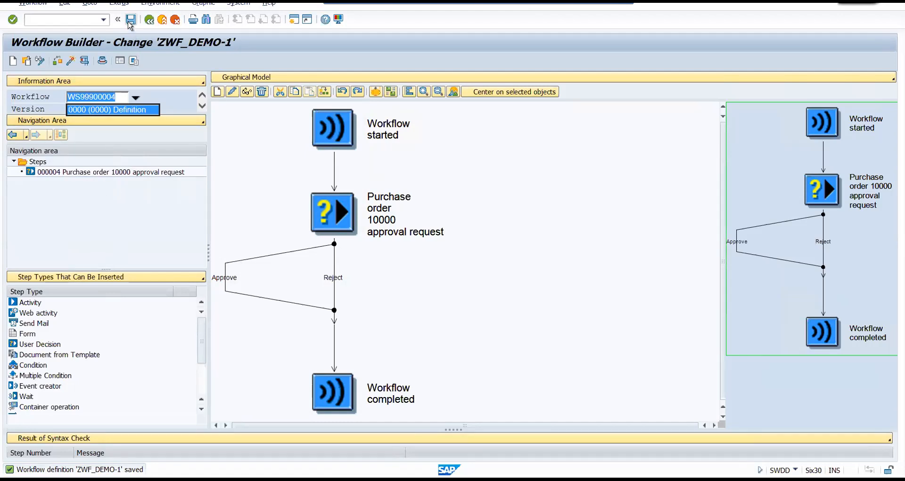
# Run the syntax check on the workflow and enlarge the results area to read its messages.
pyautogui.click(57, 61)
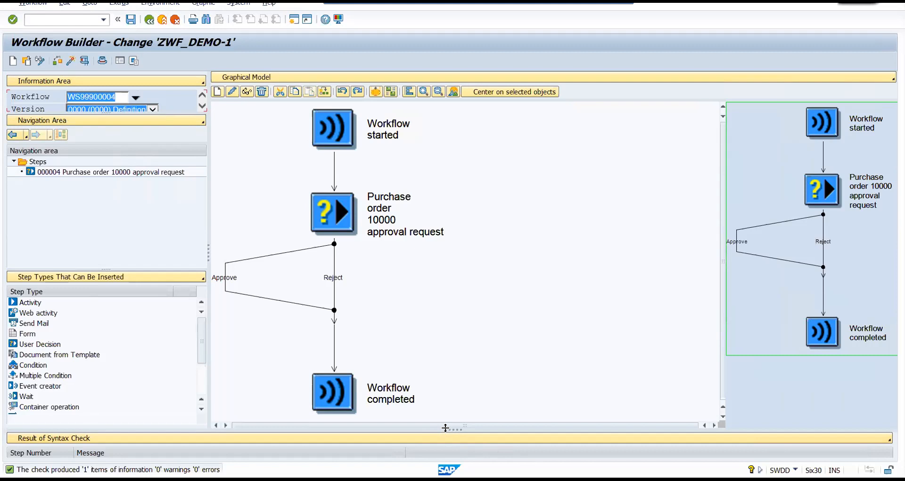
pyautogui.moveTo(446, 427); pyautogui.dragTo(430, 325)
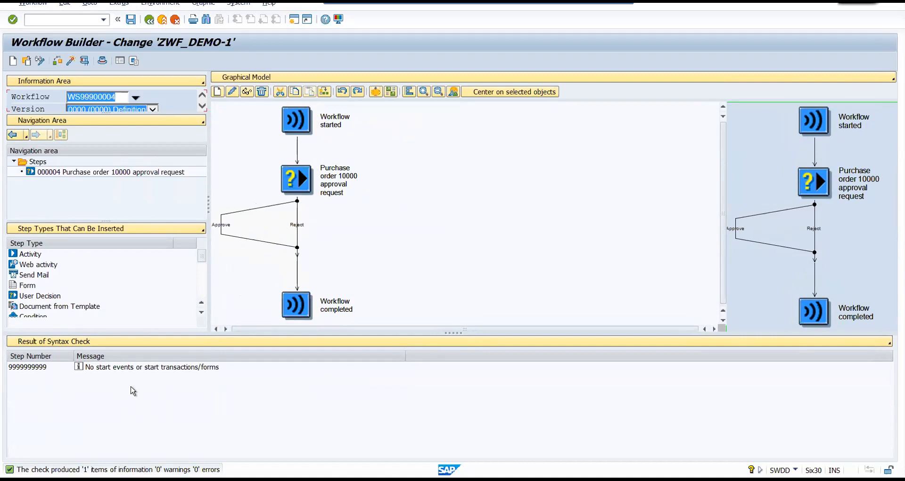
pyautogui.moveTo(438, 342); pyautogui.dragTo(439, 360)
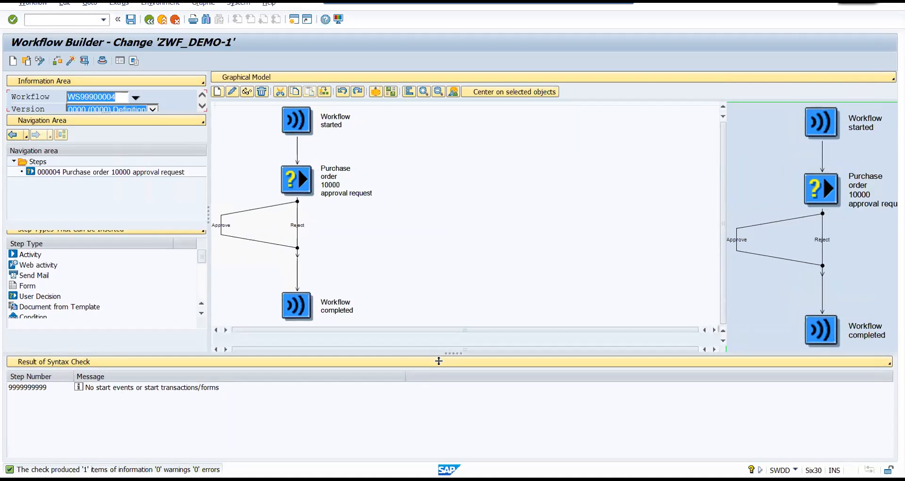
# Activate the workflow and run it as a test, leaving the decision step without choosing an alternative.
pyautogui.click(70, 61)
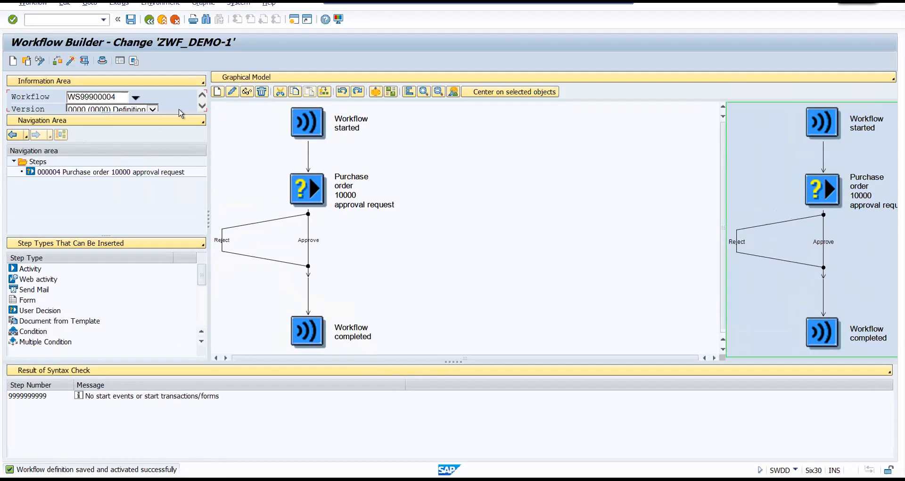
pyautogui.click(84, 61)
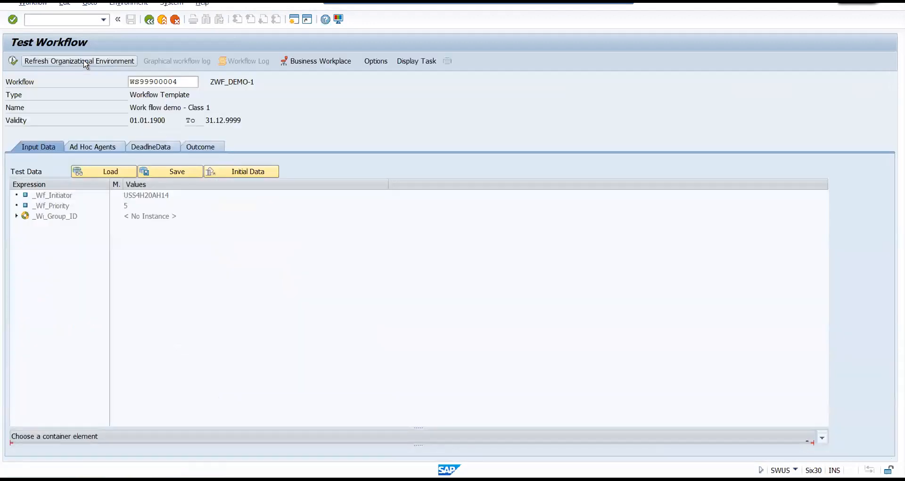
pyautogui.click(13, 63)
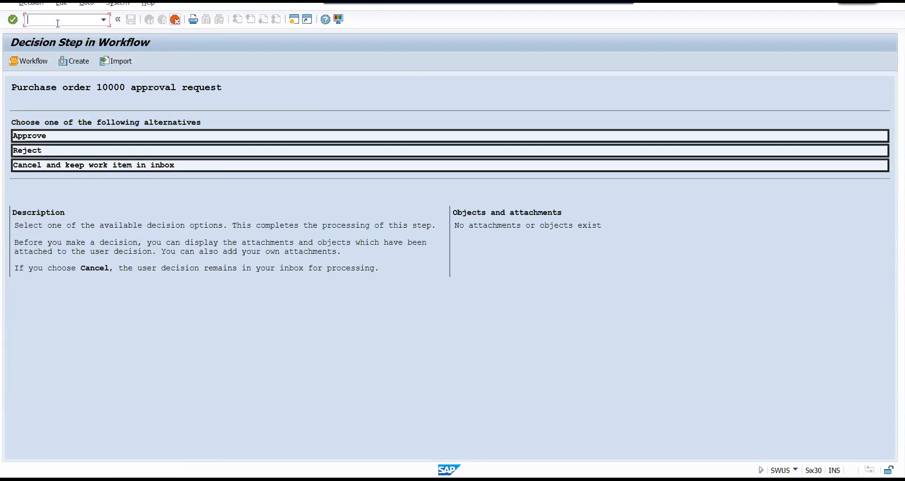
pyautogui.click(174, 19)
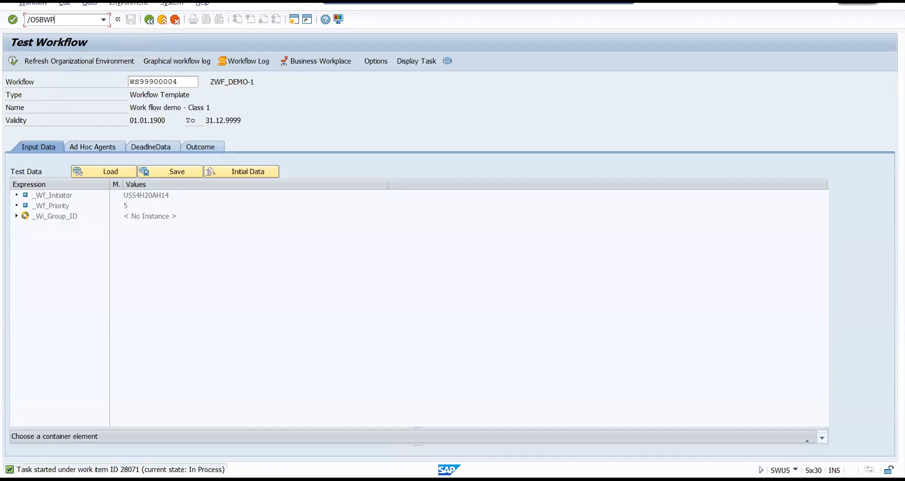
# Open the Business Workplace (transaction SBWP) in a new session and display the inbox's workflow items.
pyautogui.press('Return')
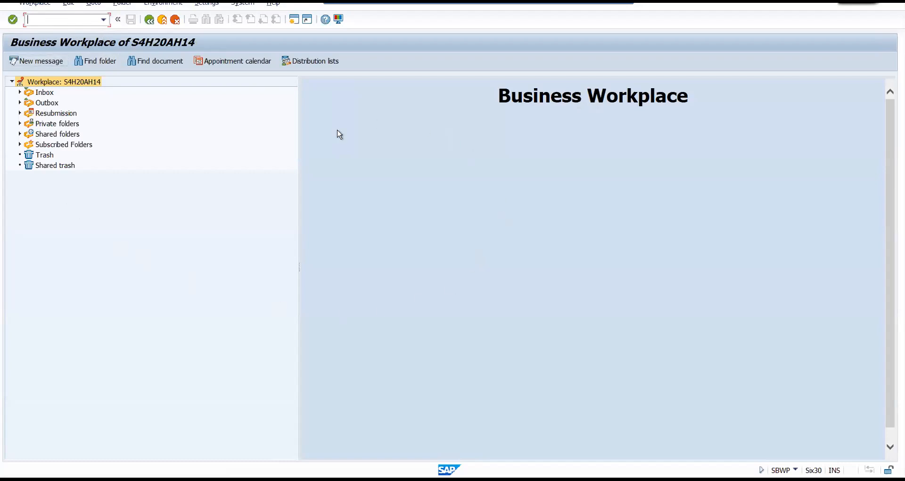
pyautogui.click(44, 93)
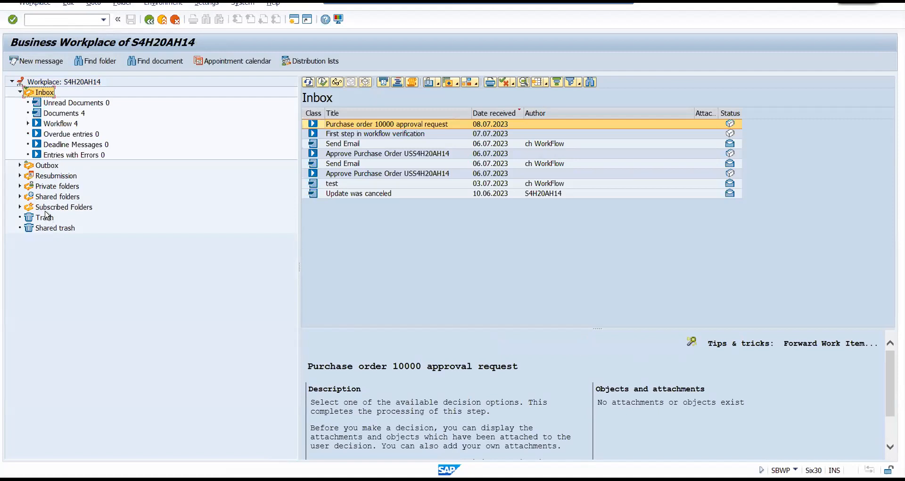
pyautogui.click(58, 125)
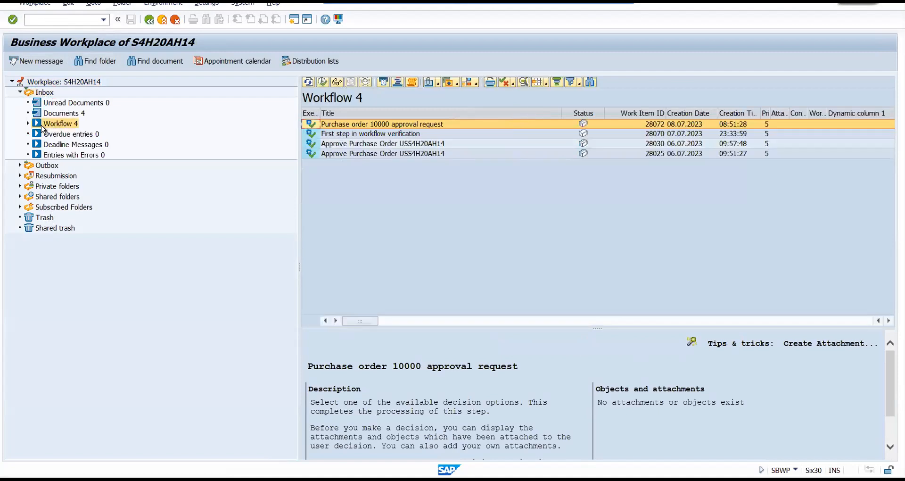
pyautogui.click(66, 115)
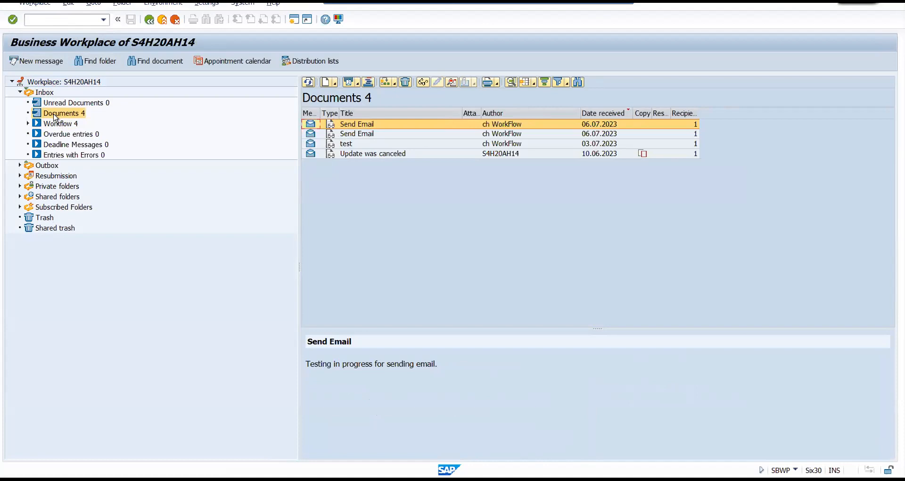
pyautogui.click(28, 123)
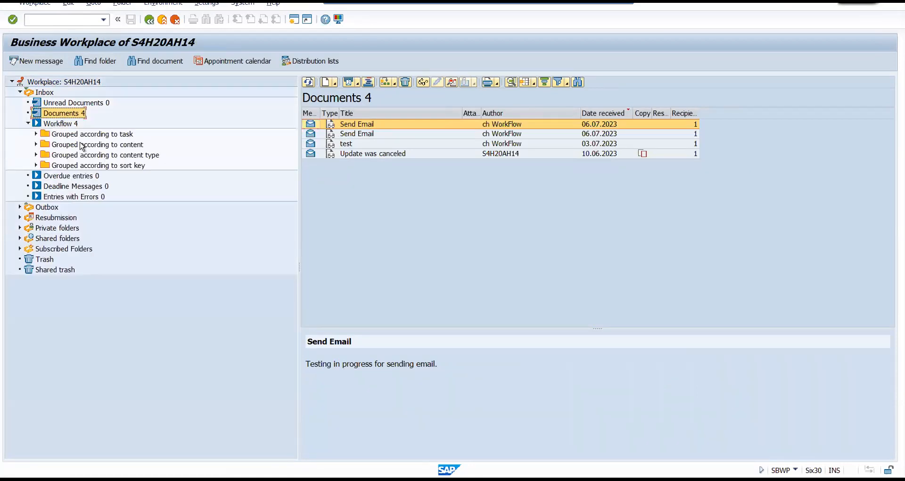
pyautogui.click(66, 124)
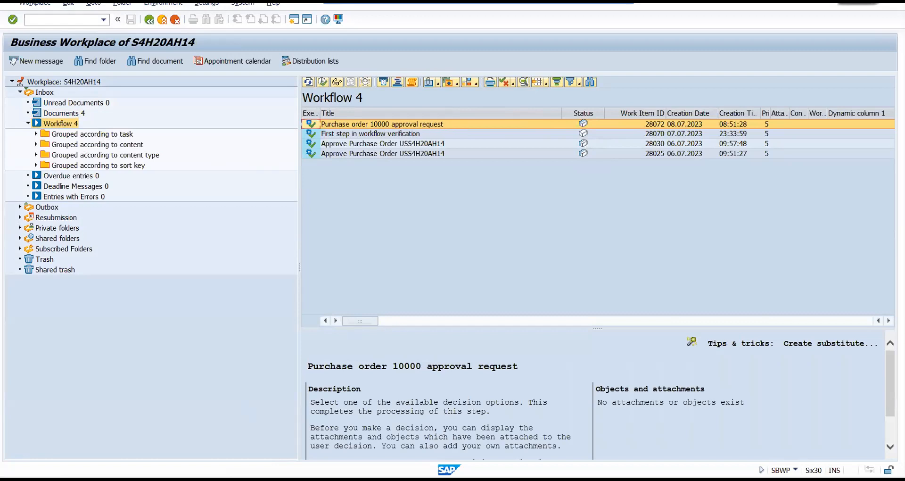
# Return to the Workflow Builder session and open the definition of the "Purchase order 10000 approval request" user decision.
pyautogui.click(161, 454)
pyautogui.click(119, 19)
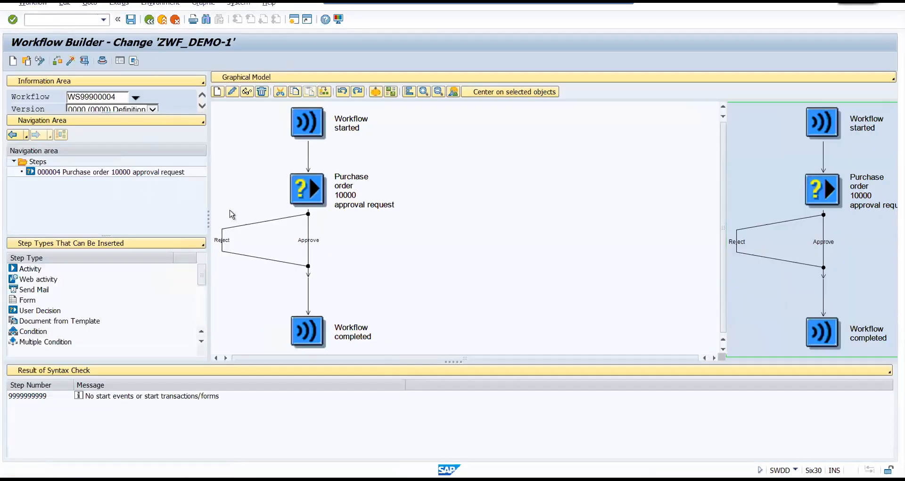
pyautogui.click(298, 188)
pyautogui.doubleClick(307, 191)
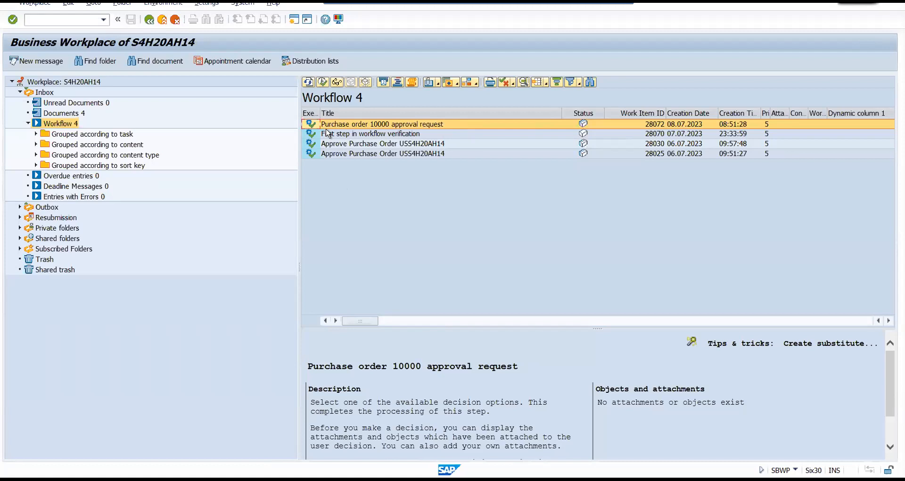
# Execute the "Purchase order 10000 approval request" work item in the Business Workplace inbox and choose Reject.
pyautogui.doubleClick(371, 125)
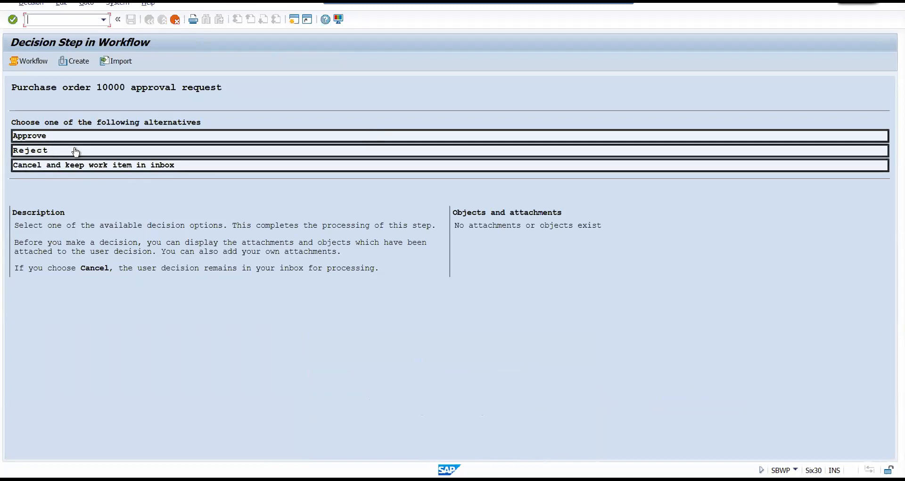
pyautogui.click(50, 151)
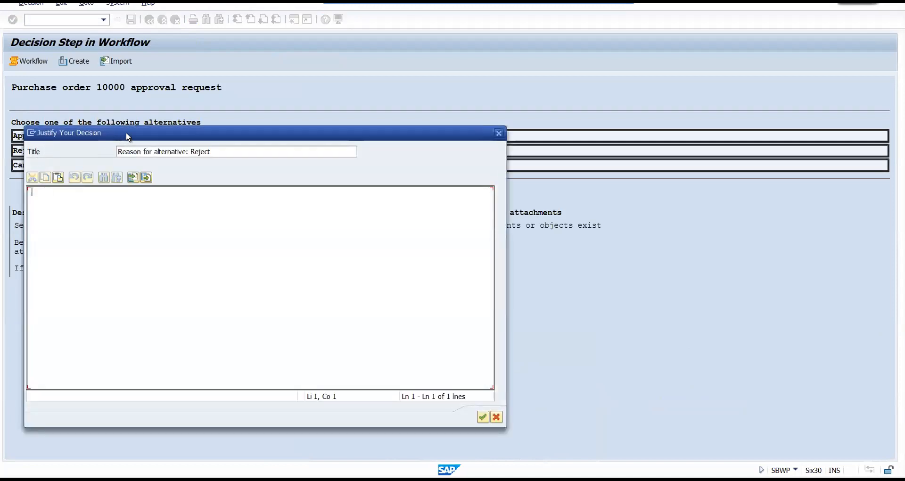
pyautogui.moveTo(126, 137); pyautogui.dragTo(339, 63)
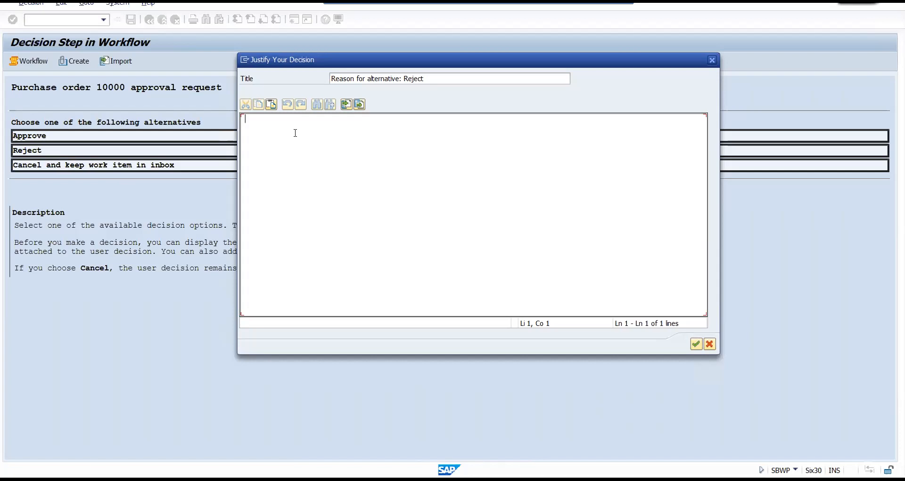
# Justify the rejection with "PO is rejected because we have fund issue" and confirm the decision.
pyautogui.press('capslock')
pyautogui.write('PO')
pyautogui.press('capslock')
pyautogui.write('is r')
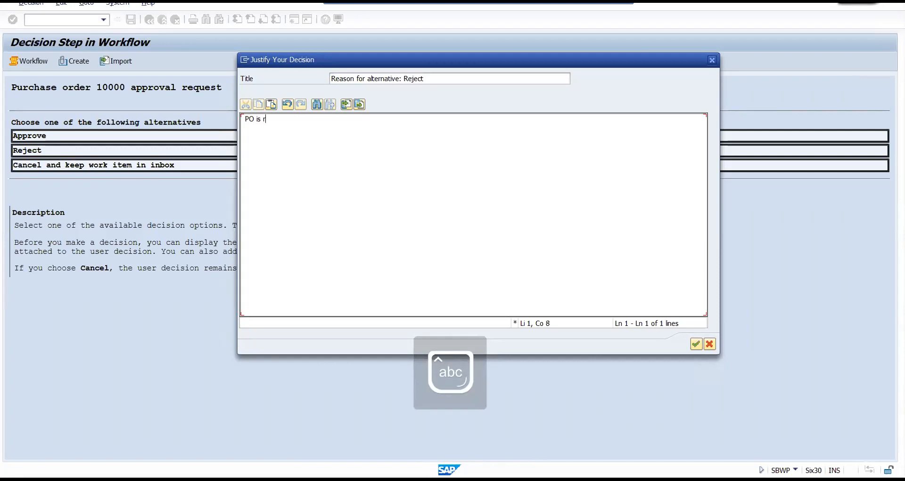
pyautogui.write('ejected becuaes')
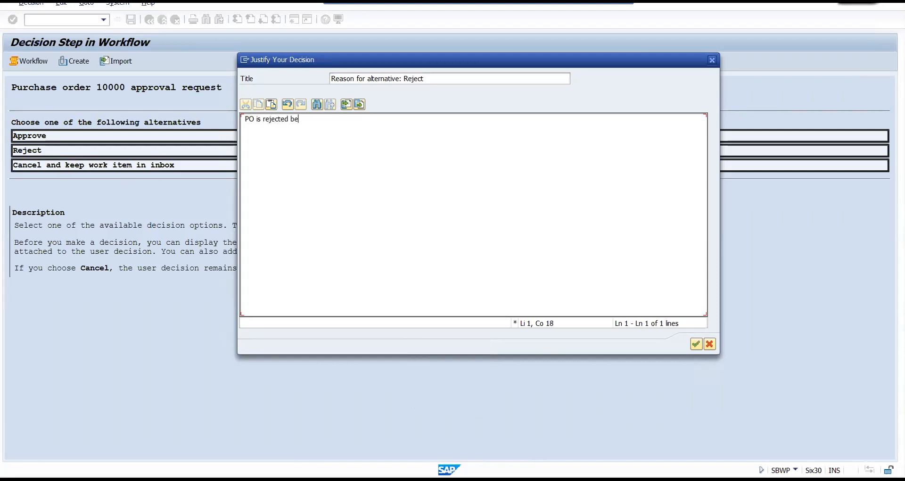
pyautogui.press('BackSpace')
pyautogui.press('BackSpace')
pyautogui.press('BackSpace')
pyautogui.press('BackSpace')
pyautogui.write('ause we have fund issue')
pyautogui.click(696, 345)
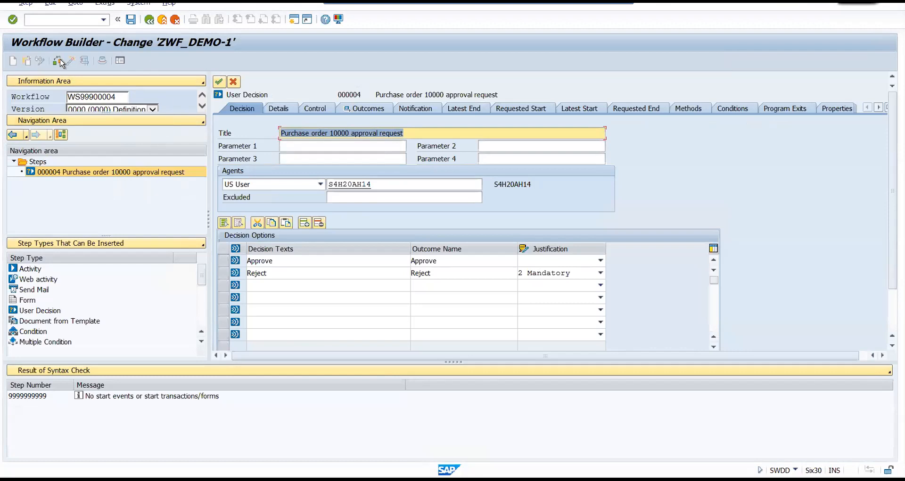
# Open the work item selection report (transaction SWI1) in a new session and run it with the preset selection criteria.
pyautogui.click(43, 22)
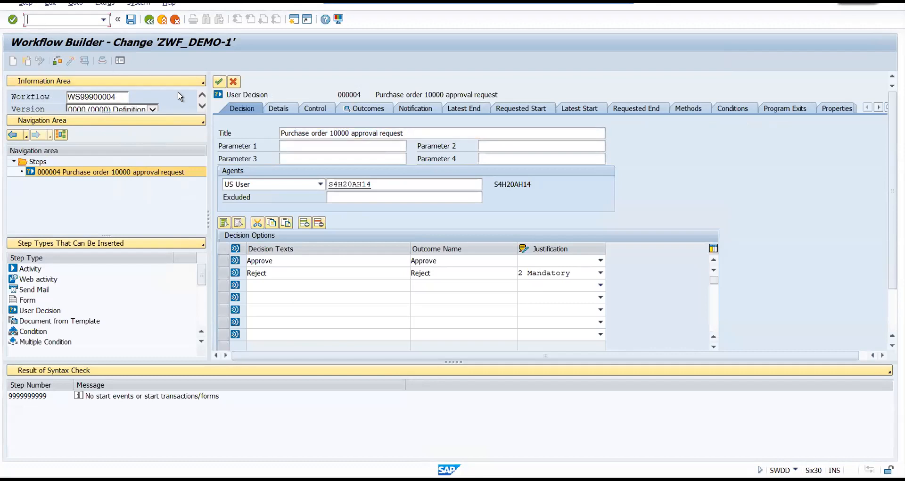
pyautogui.write('/oswi1')
pyautogui.press('Return')
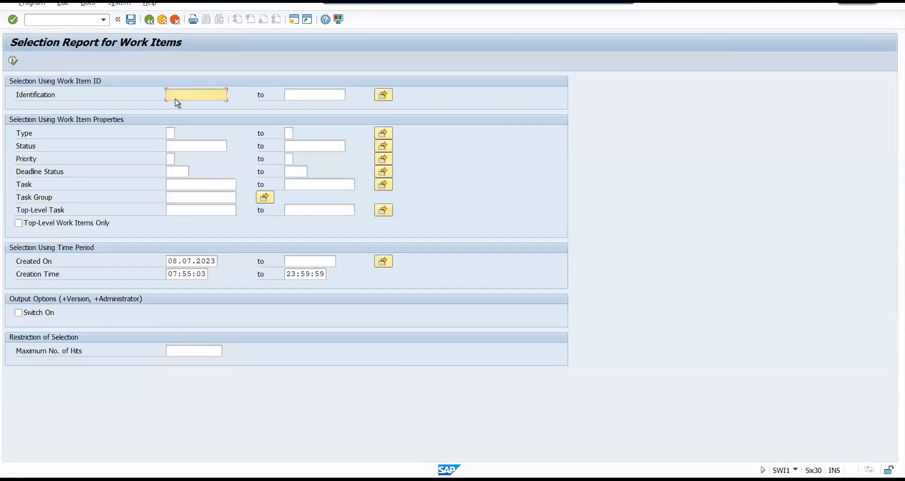
pyautogui.click(14, 60)
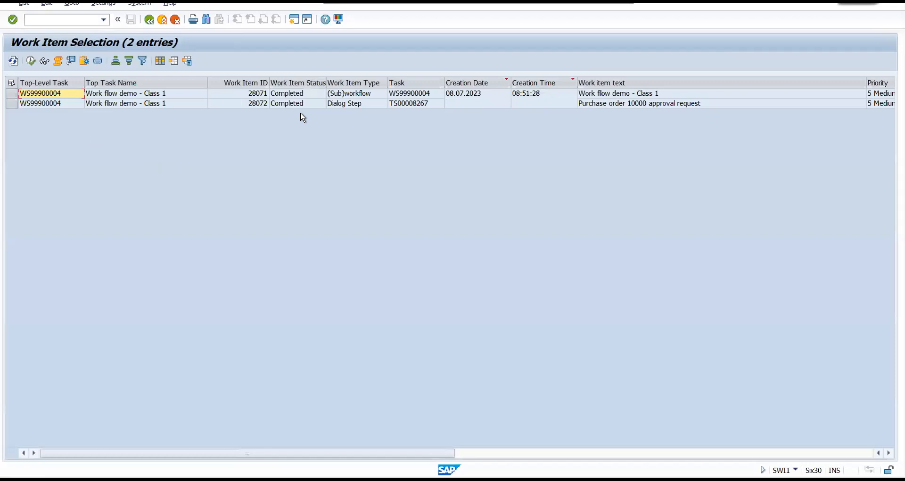
# Examine the status, type, creation date, creation time and text of the "Work flow demo - Class 1" subworkflow item.
pyautogui.click(293, 94)
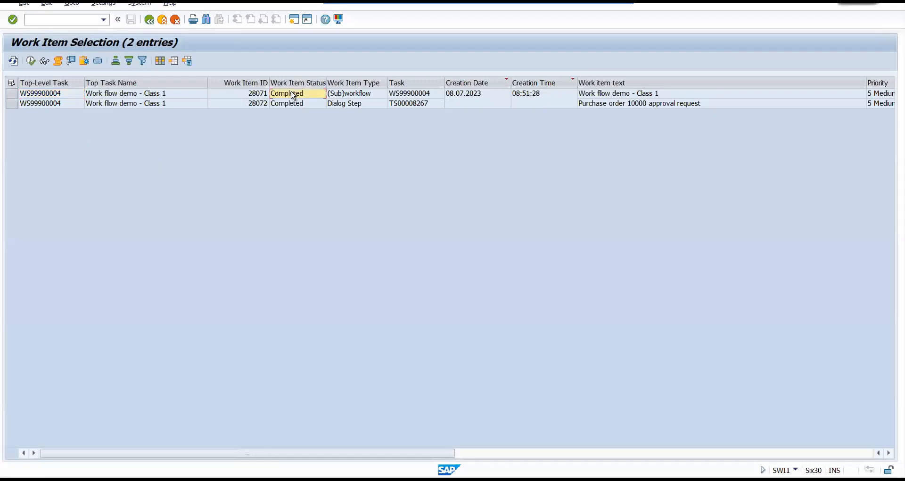
pyautogui.click(412, 95)
pyautogui.click(462, 96)
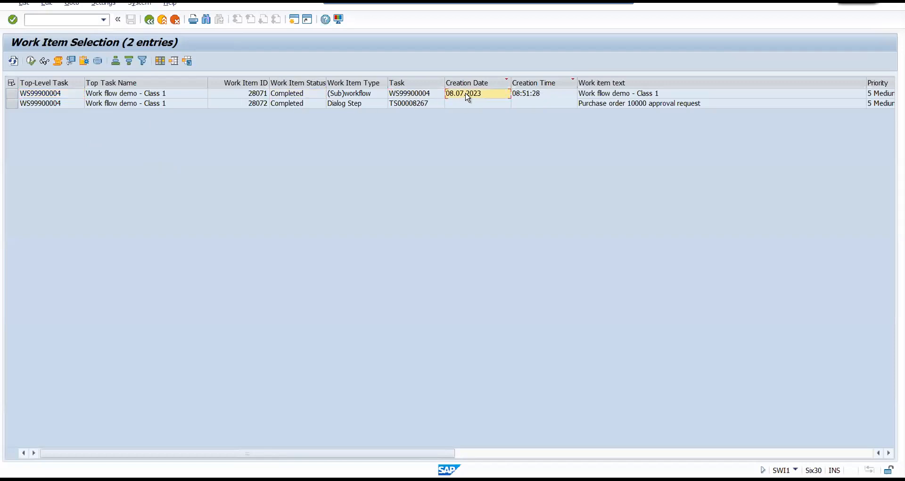
pyautogui.click(526, 96)
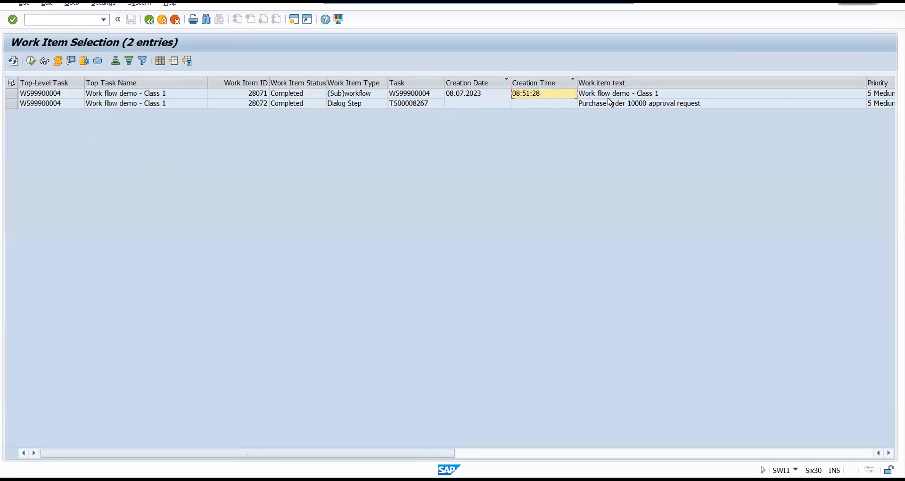
pyautogui.click(666, 96)
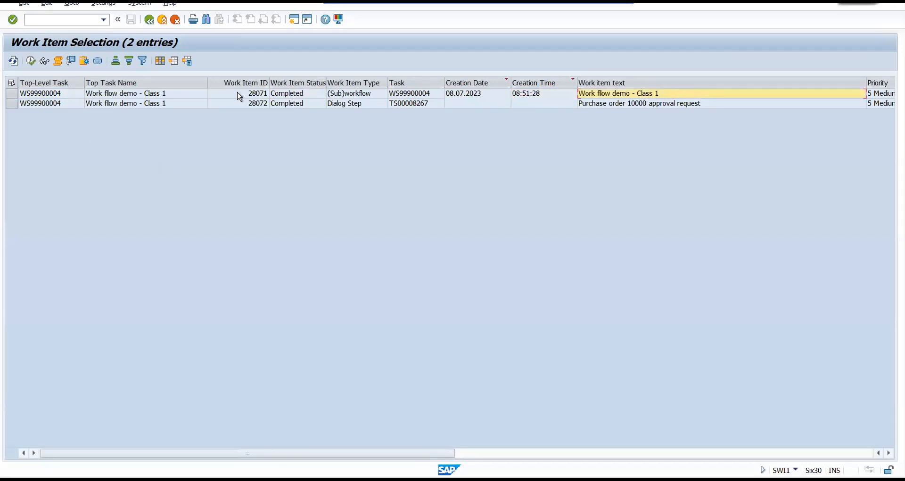
pyautogui.click(45, 97)
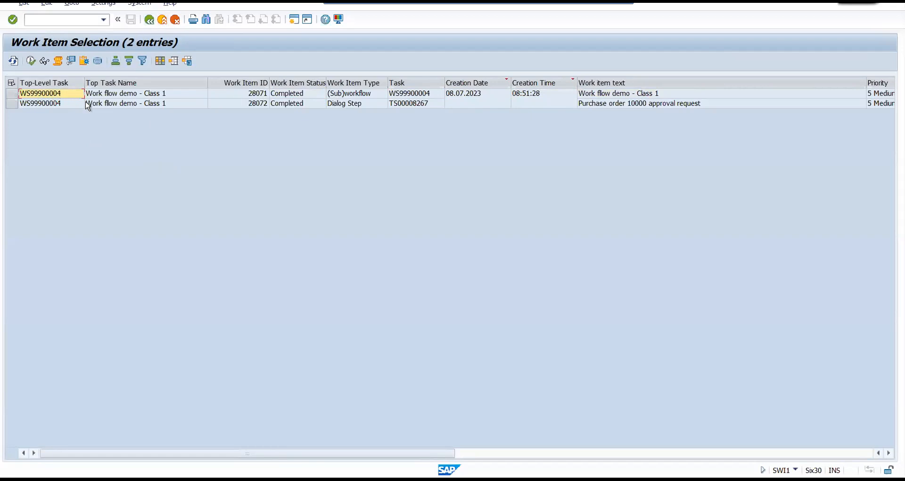
# Return to the selection criteria, restrict the report to task WS99900004 and run it.
pyautogui.click(149, 19)
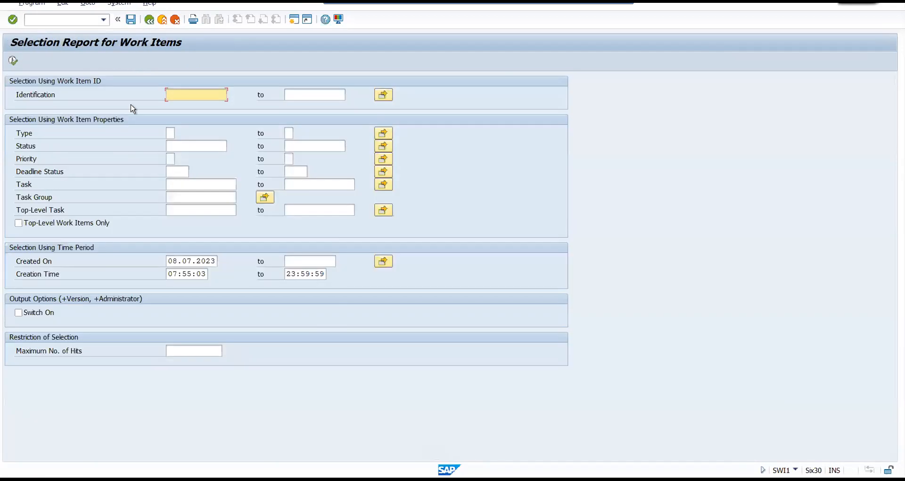
pyautogui.click(173, 184)
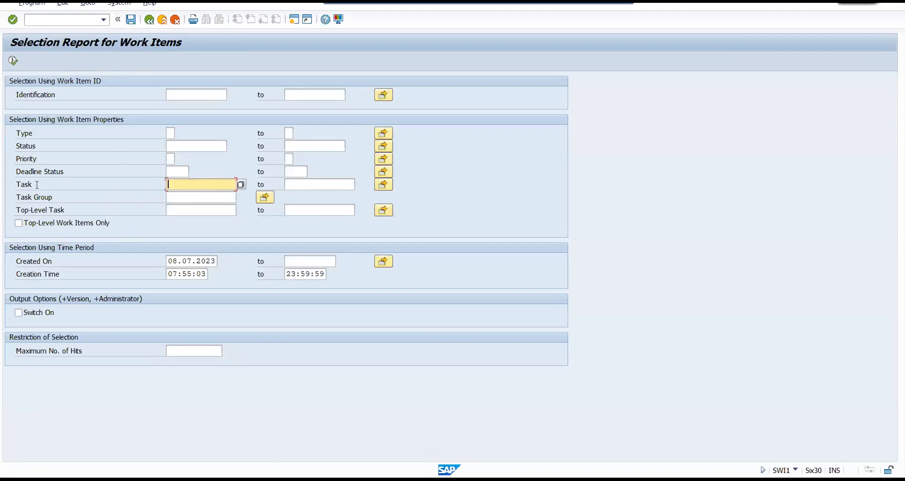
pyautogui.write('WS99900004')
pyautogui.click(13, 60)
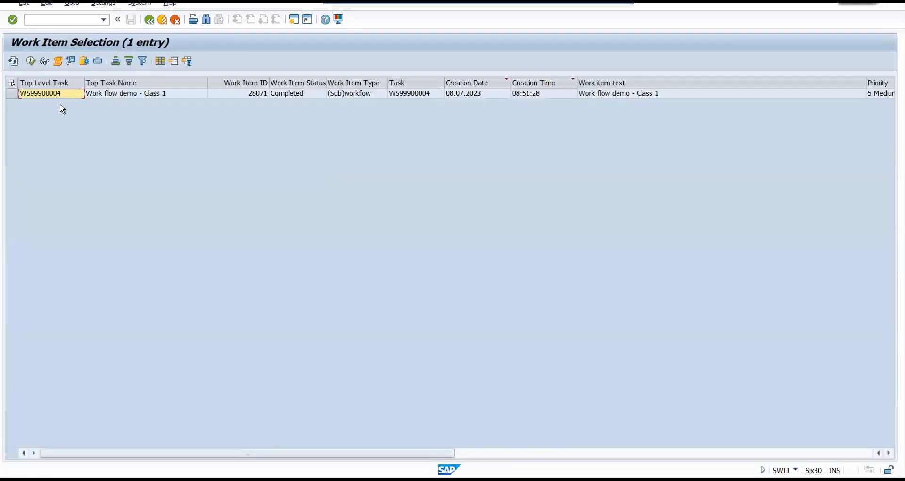
# Rerun the work item selection without the task filter and compare the top-level task, status, type and ID of the listed items.
pyautogui.click(149, 22)
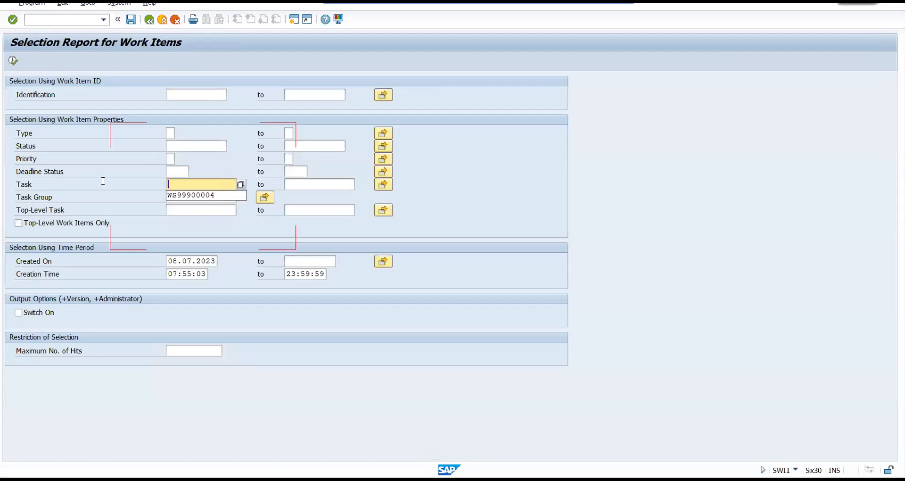
pyautogui.press('F8')
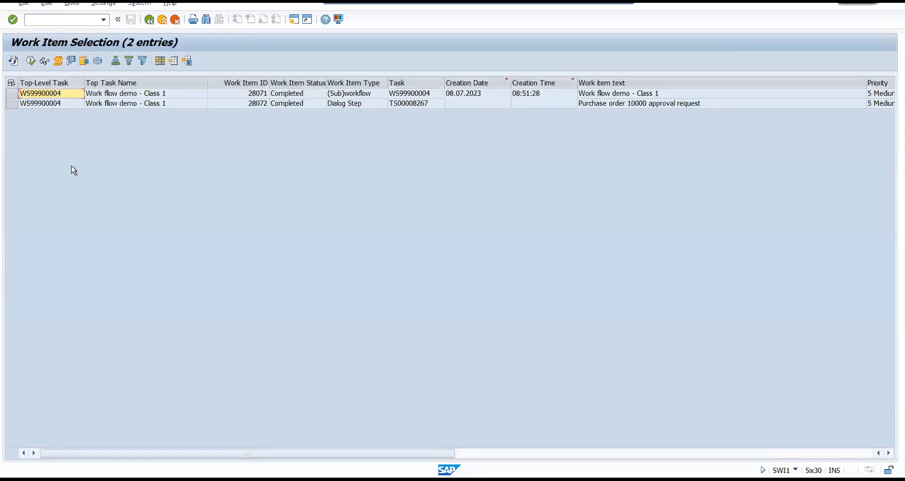
pyautogui.click(39, 104)
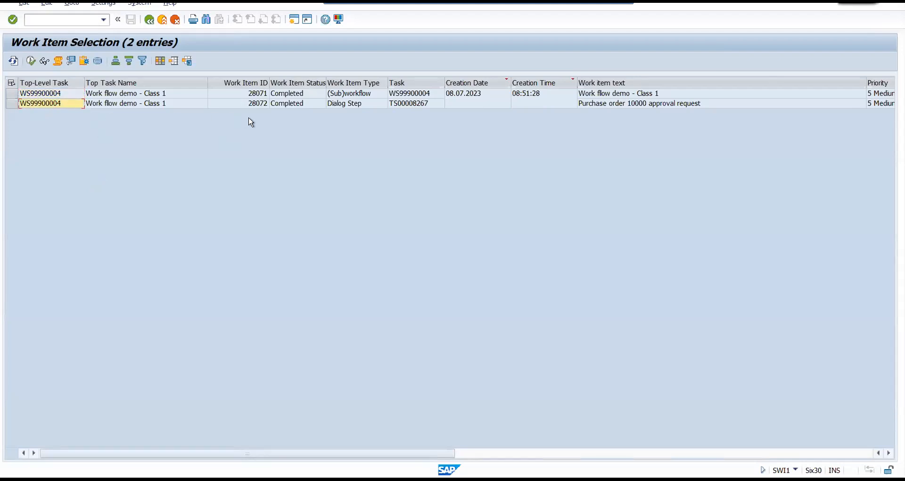
pyautogui.click(287, 103)
pyautogui.click(349, 95)
pyautogui.click(428, 95)
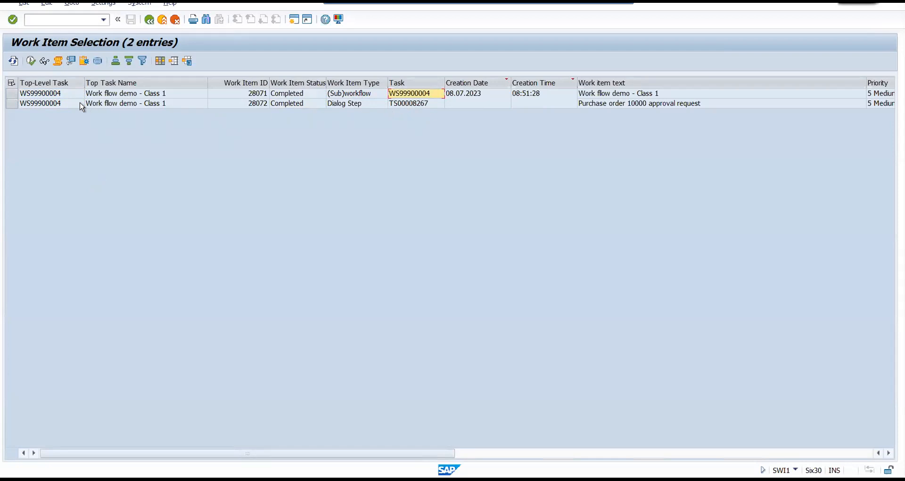
pyautogui.click(48, 94)
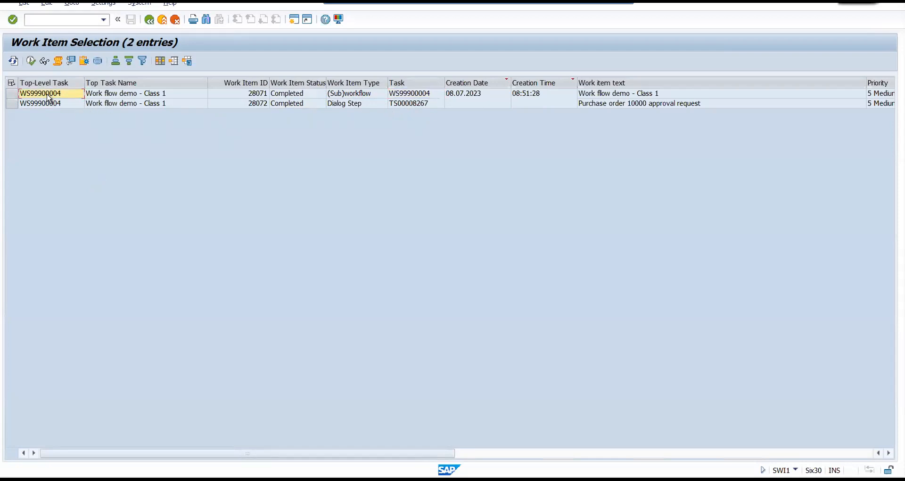
pyautogui.click(256, 95)
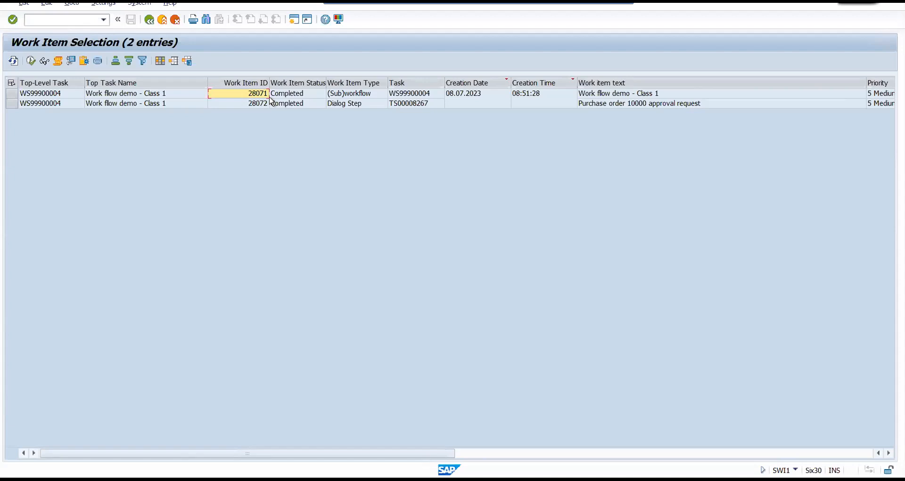
# Go back to the criteria, run the report again with the Task field empty and examine the subworkflow and dialog step rows.
pyautogui.click(149, 20)
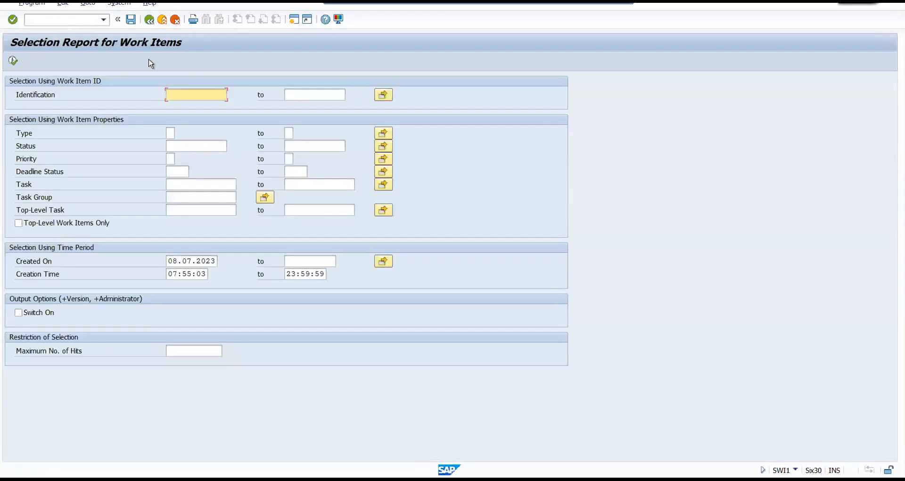
pyautogui.click(170, 187)
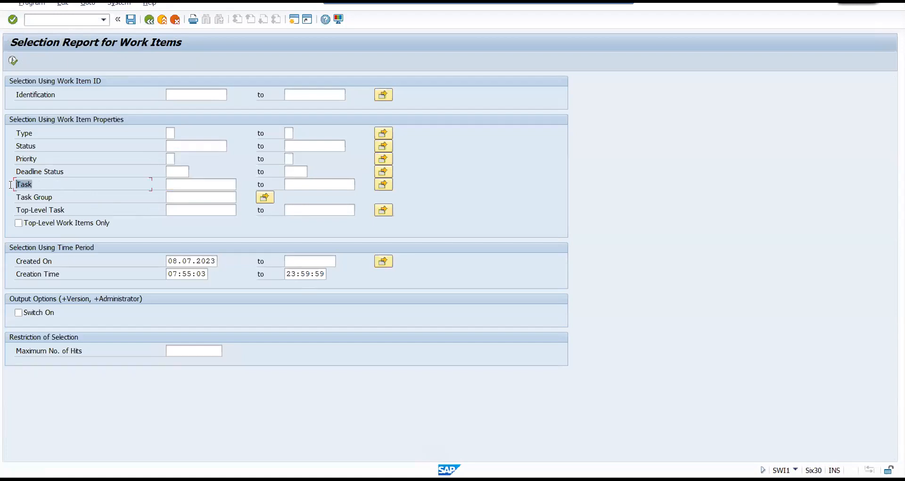
pyautogui.click(12, 60)
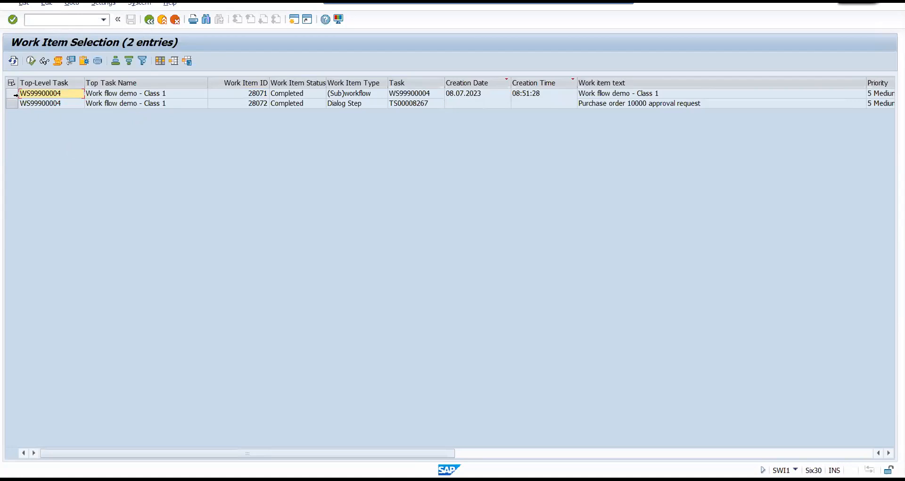
pyautogui.click(358, 94)
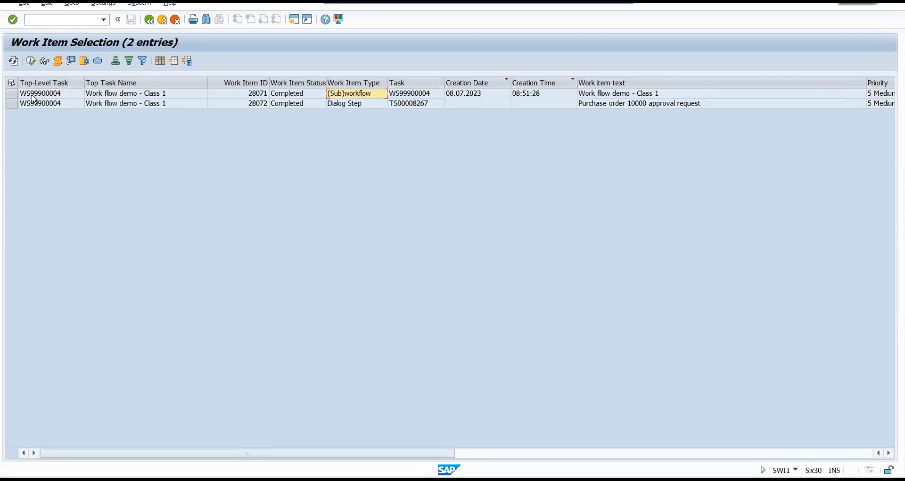
pyautogui.click(12, 93)
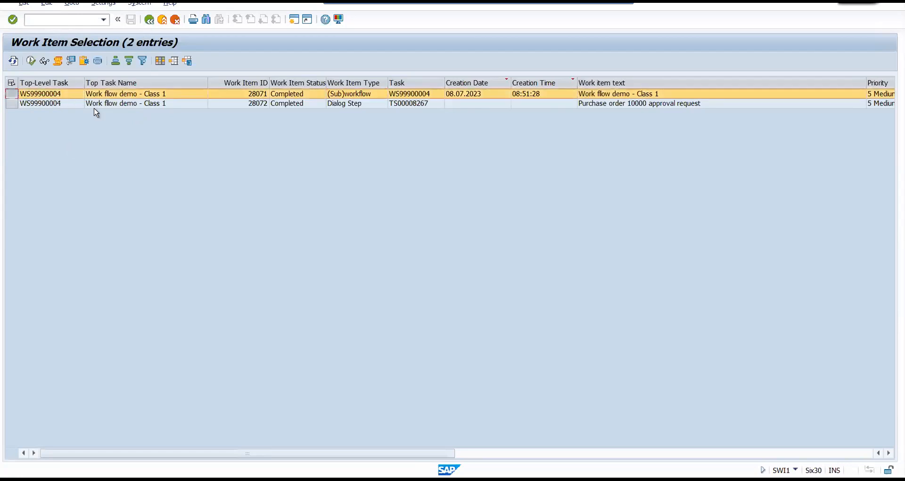
pyautogui.click(12, 104)
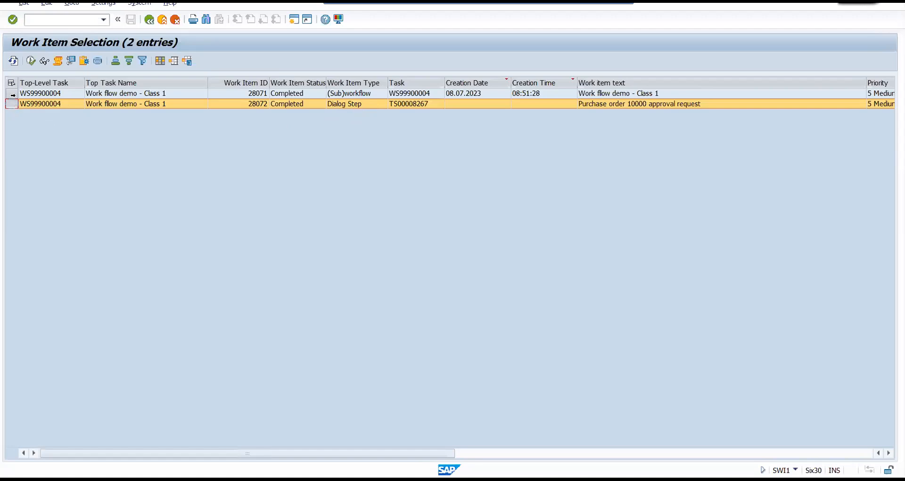
pyautogui.click(36, 104)
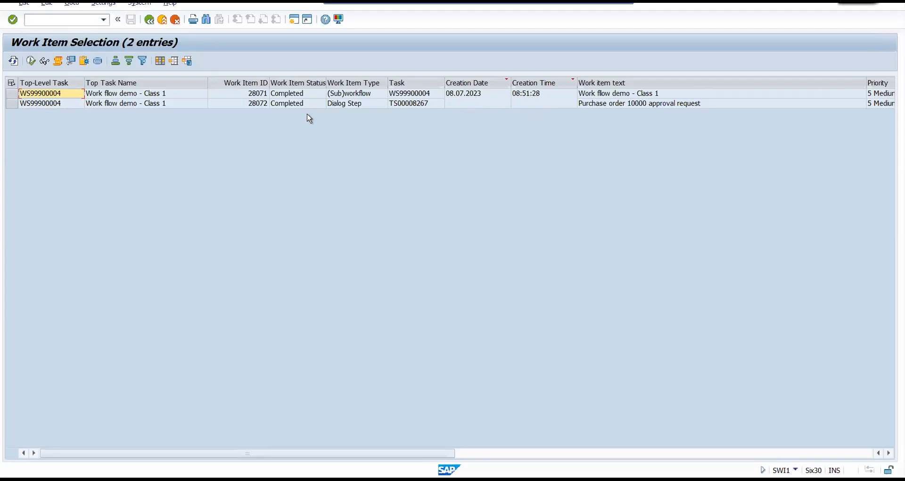
# Open the workflow log of "Work flow demo - Class 1" with technical details and output the complete log as a printable list.
pyautogui.click(62, 65)
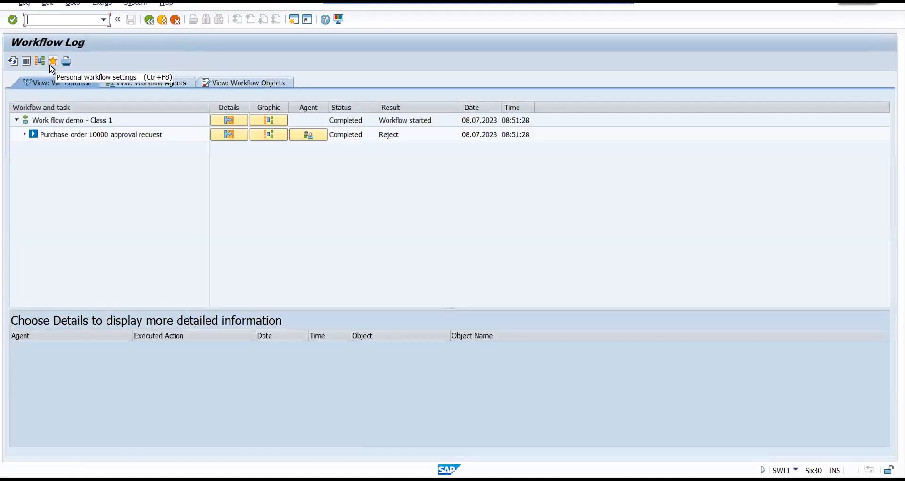
pyautogui.click(27, 63)
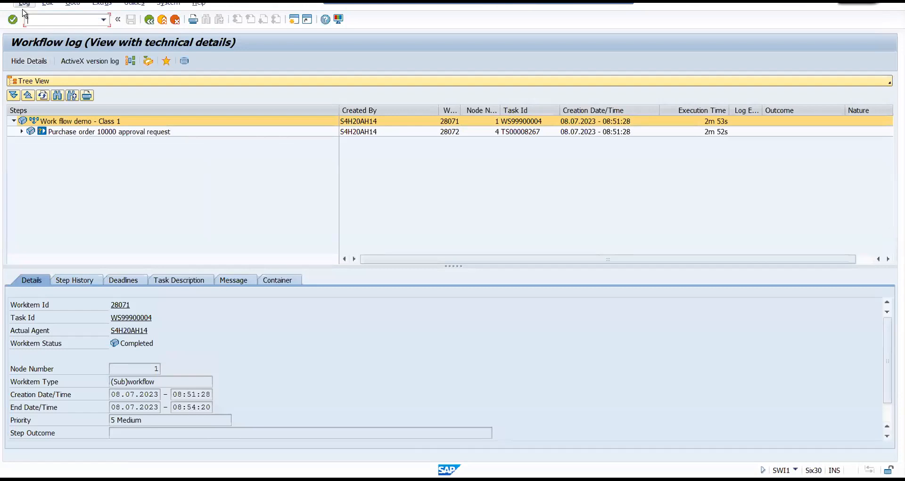
pyautogui.click(23, 4)
pyautogui.moveTo(38, 14)
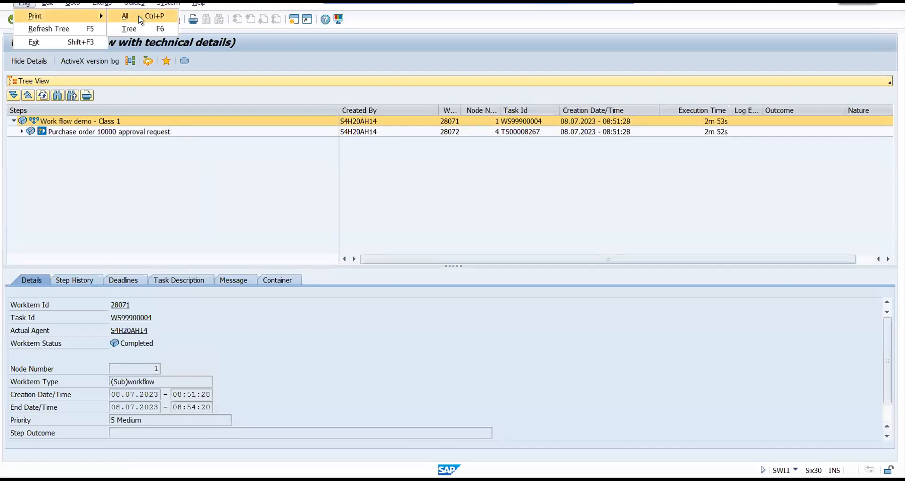
pyautogui.click(137, 16)
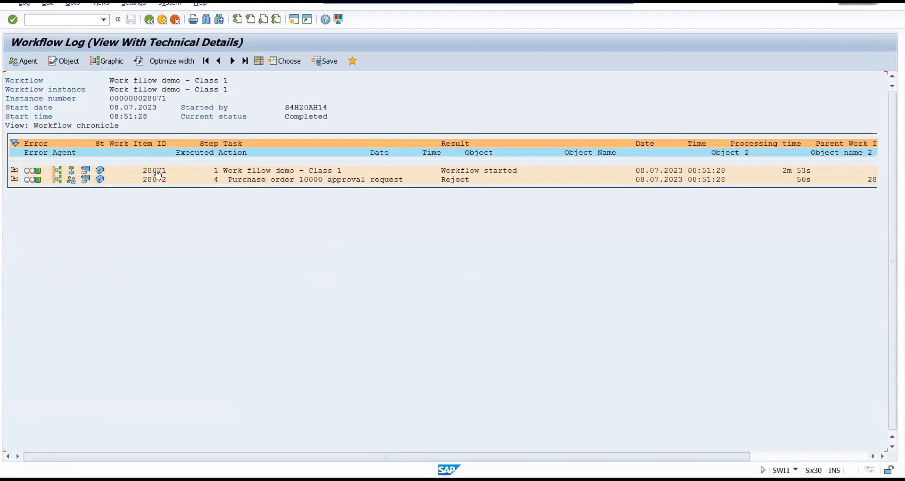
# Expand the executed actions under both work items in the technical log and examine all its columns.
pyautogui.click(14, 171)
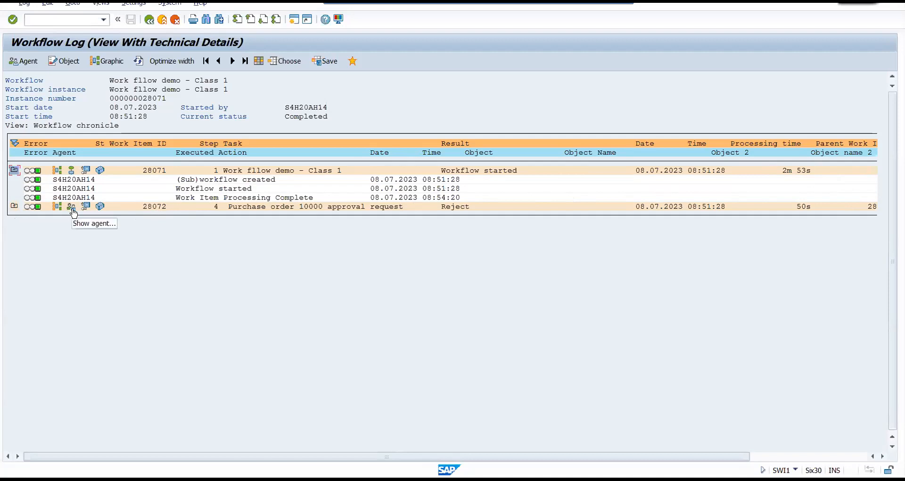
pyautogui.click(12, 207)
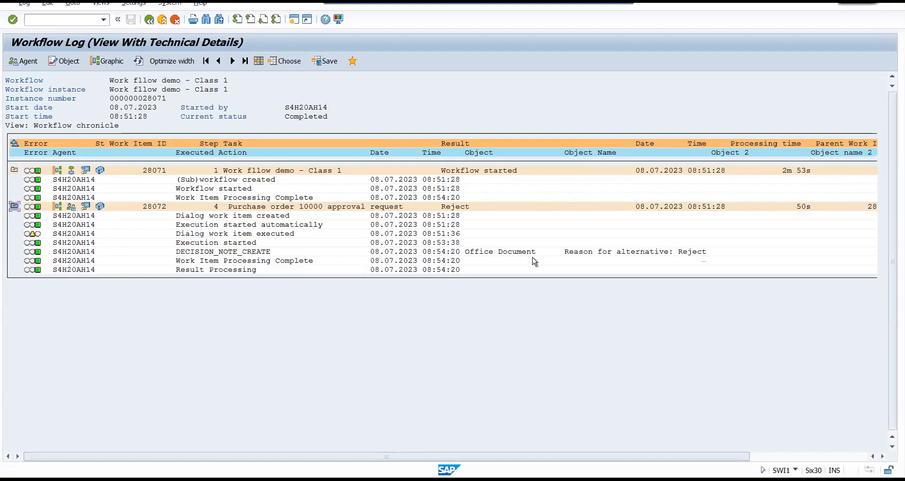
pyautogui.moveTo(180, 456); pyautogui.dragTo(296, 457)
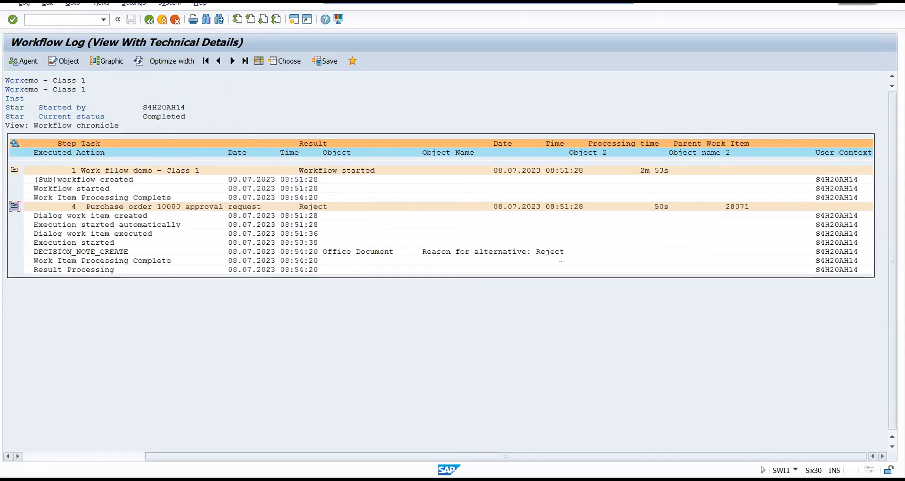
pyautogui.moveTo(179, 457); pyautogui.dragTo(47, 454)
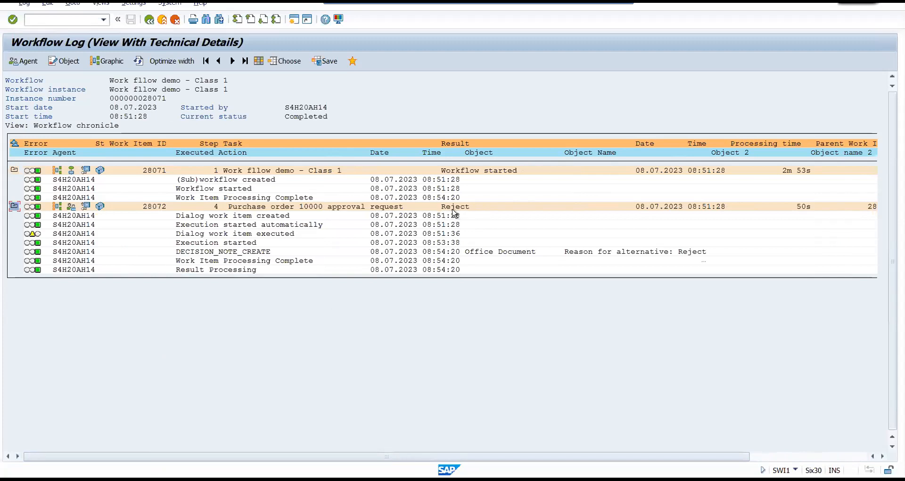
# Display the possible agents of the "Purchase order 10000 approval request" step and dismiss the information dialog.
pyautogui.click(72, 208)
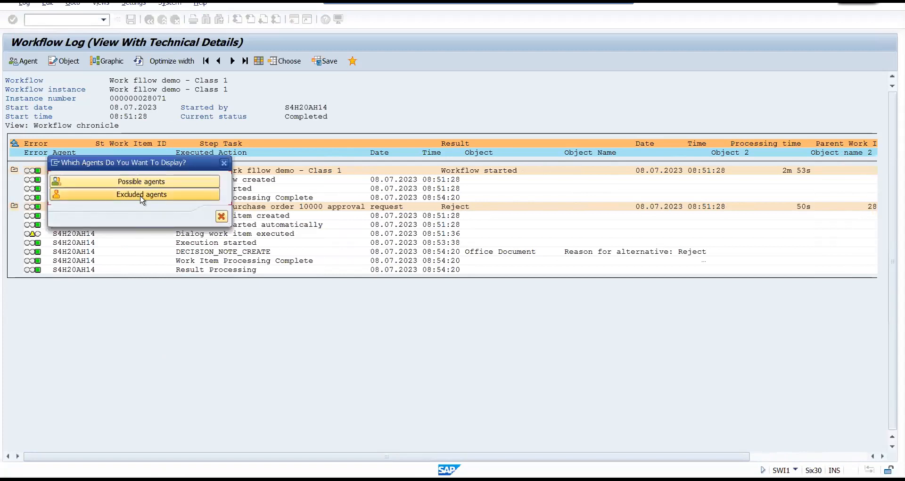
pyautogui.click(139, 182)
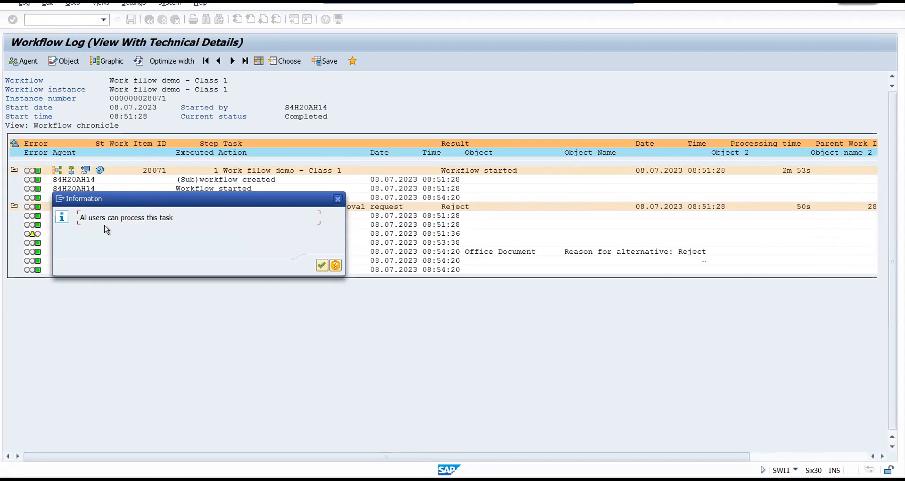
pyautogui.click(321, 266)
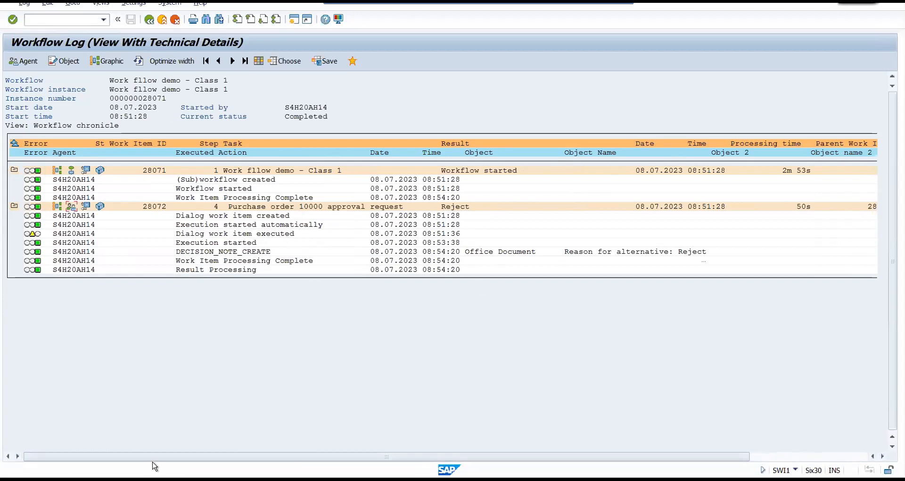
# Examine the User Context column for the logged actions and return to the work item list.
pyautogui.hscroll(5, 170, 457)
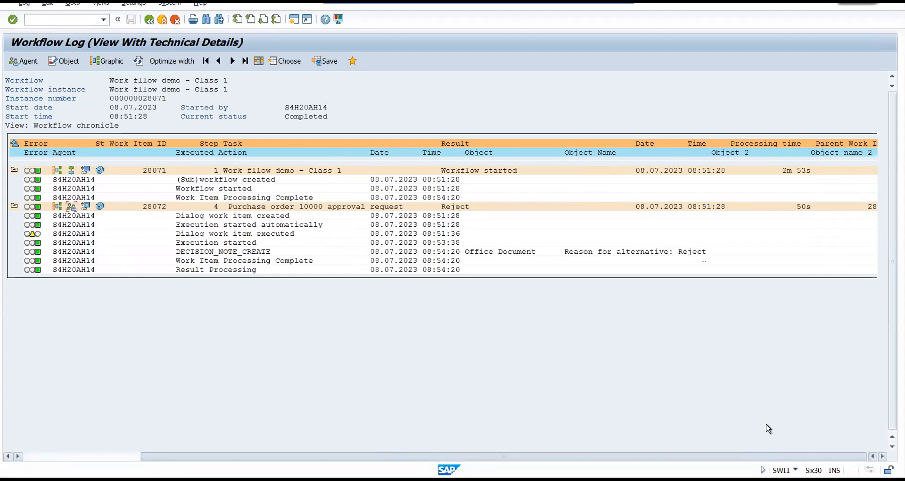
pyautogui.moveTo(176, 459); pyautogui.dragTo(366, 468)
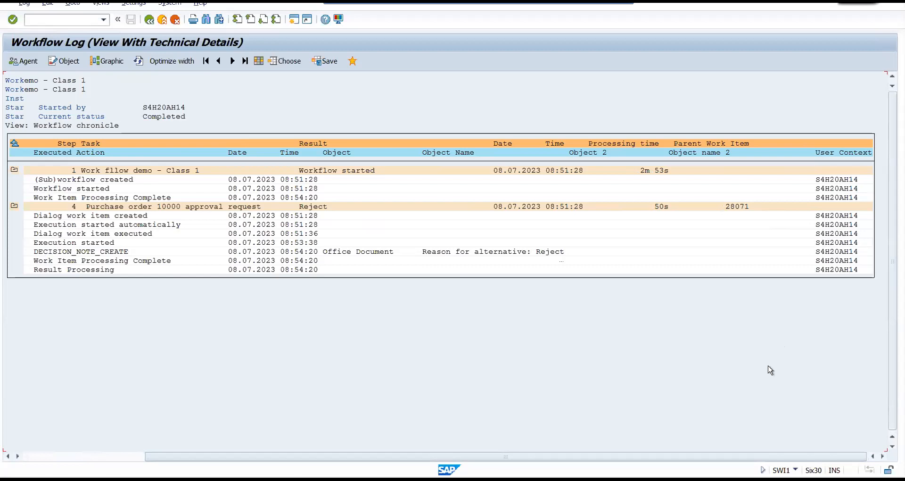
pyautogui.moveTo(765, 457); pyautogui.dragTo(278, 470)
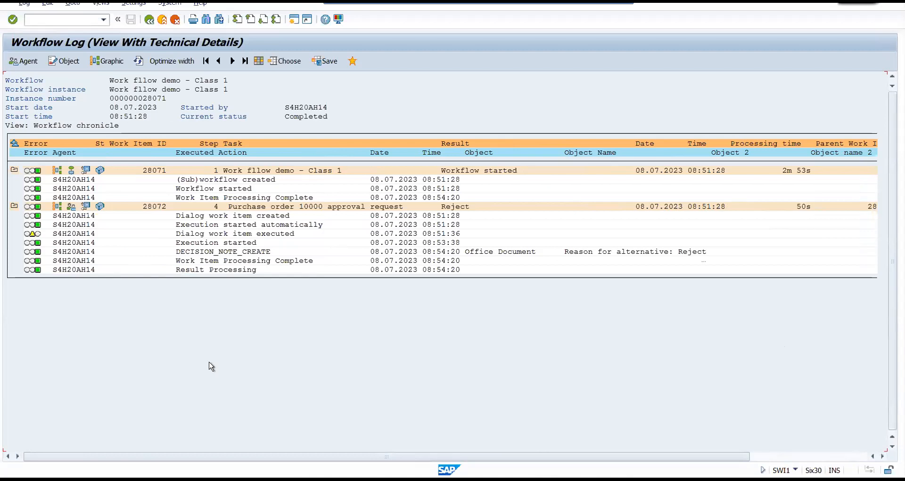
pyautogui.moveTo(120, 456); pyautogui.dragTo(174, 456)
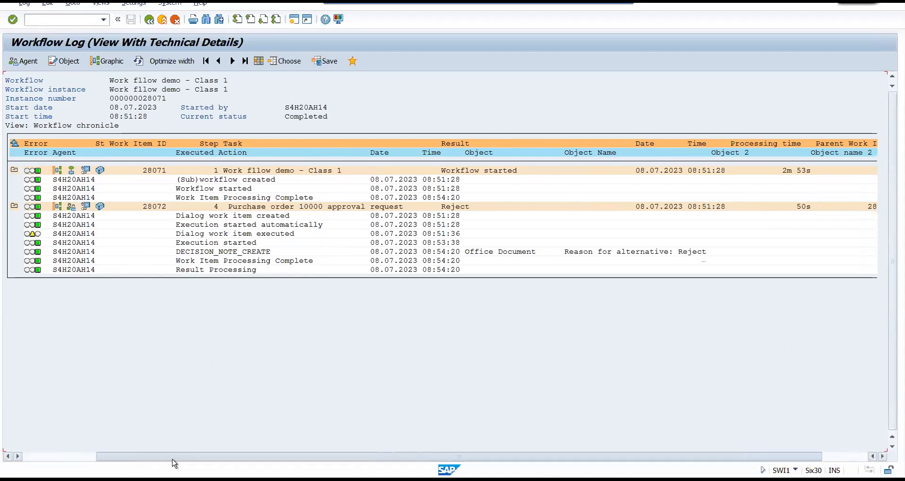
pyautogui.click(814, 234)
pyautogui.click(852, 233)
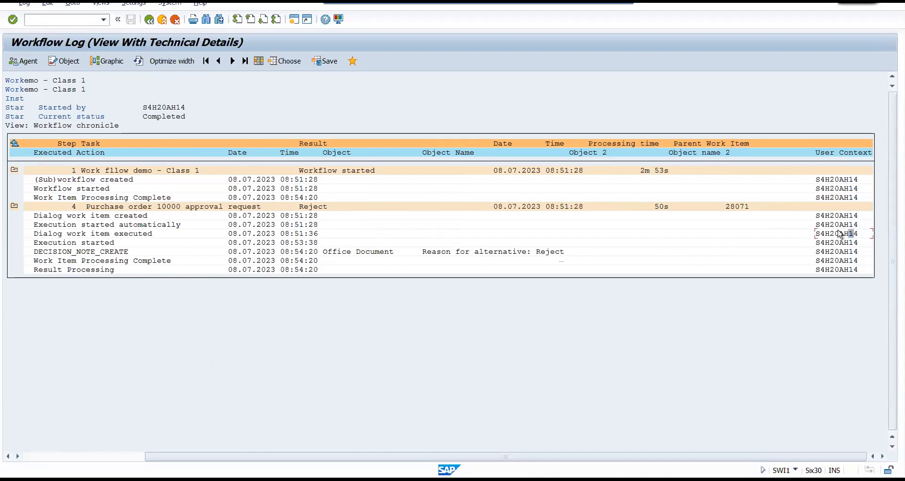
pyautogui.moveTo(175, 456); pyautogui.dragTo(49, 457)
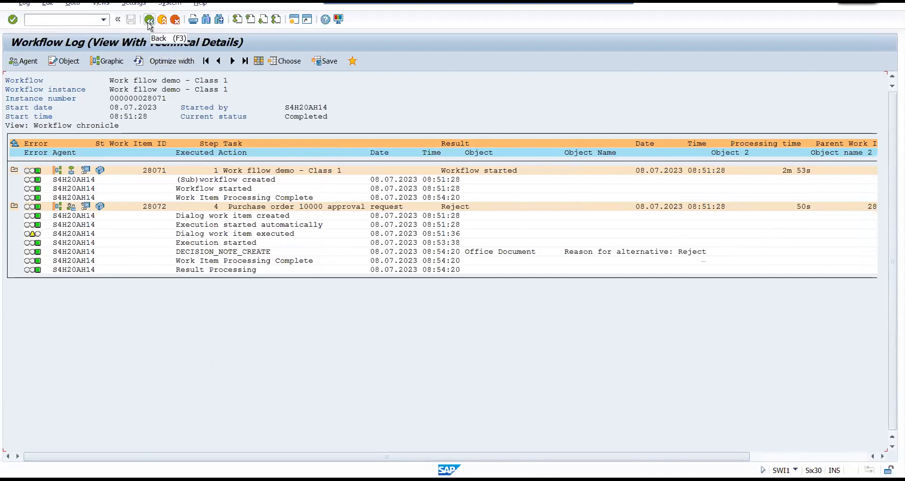
pyautogui.click(149, 21)
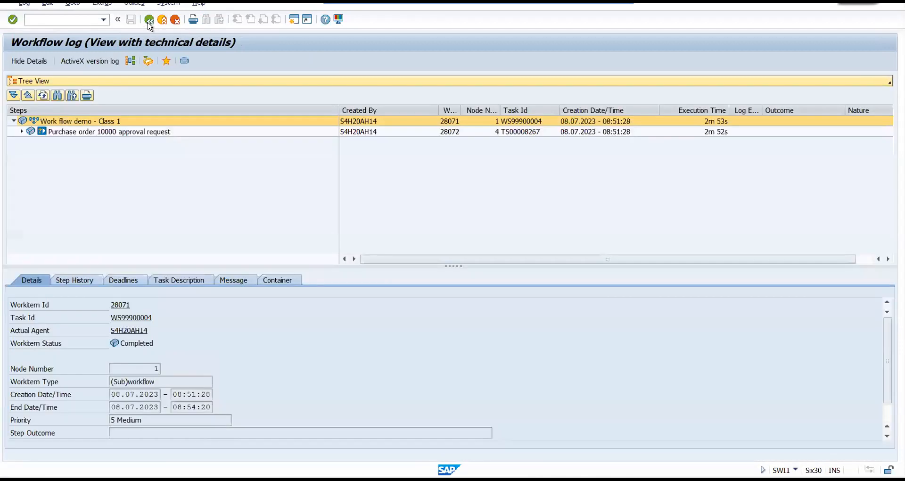
pyautogui.click(149, 21)
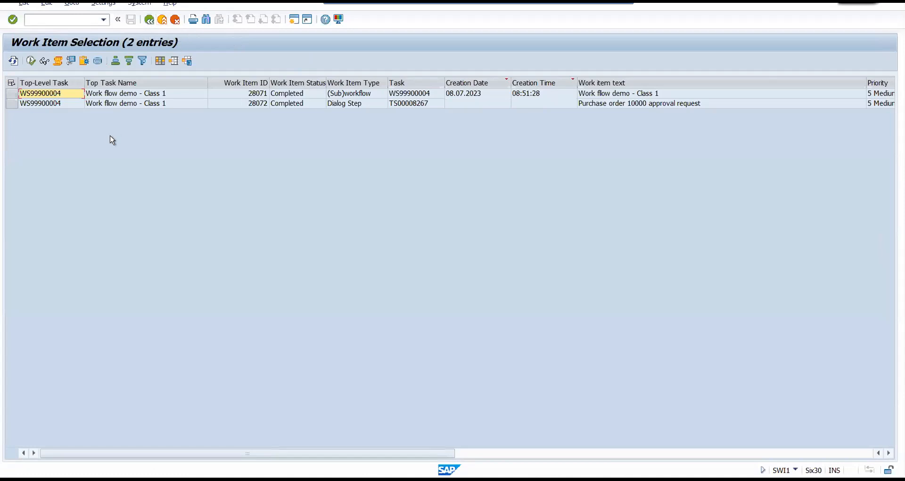
# Output the complete technical workflow log of work item "Work flow demo - Class 1" as a printable list and return to the work item list.
pyautogui.click(11, 93)
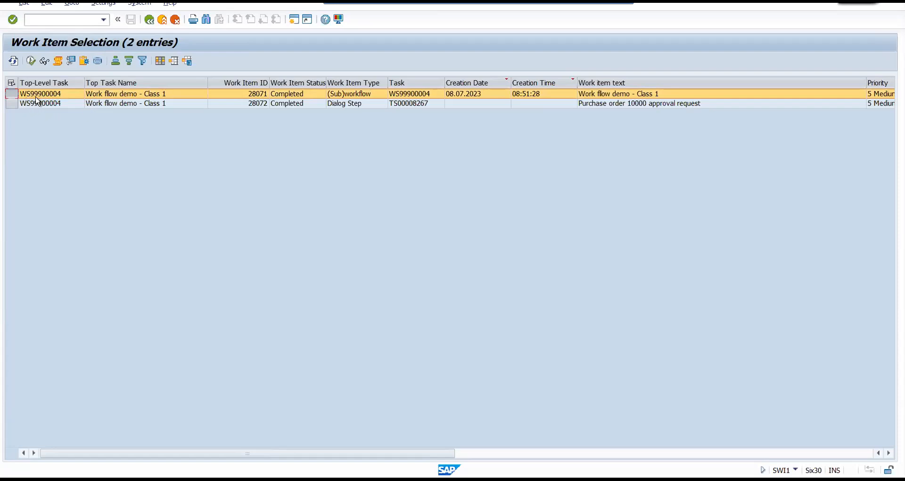
pyautogui.click(58, 61)
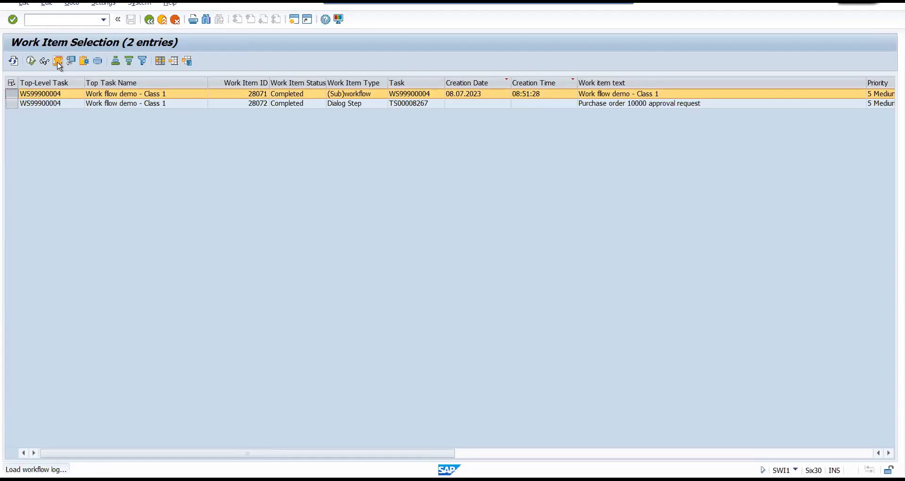
pyautogui.click(26, 60)
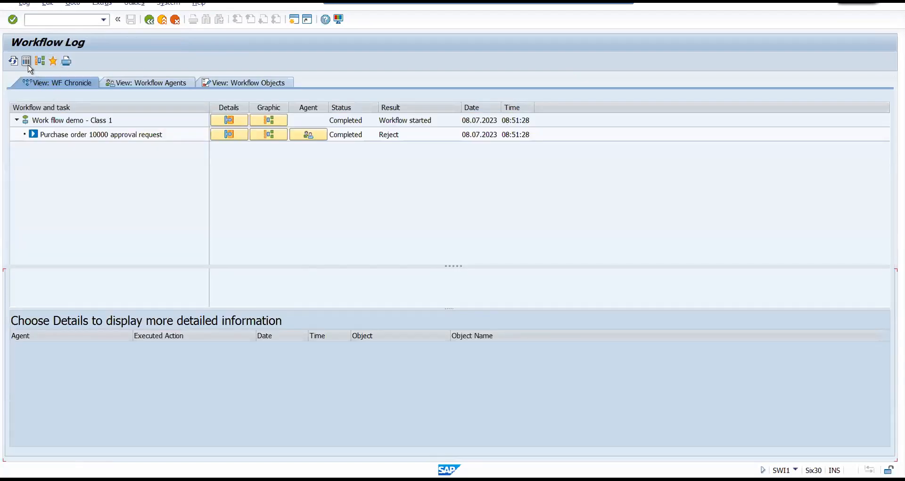
pyautogui.click(25, 3)
pyautogui.moveTo(58, 17)
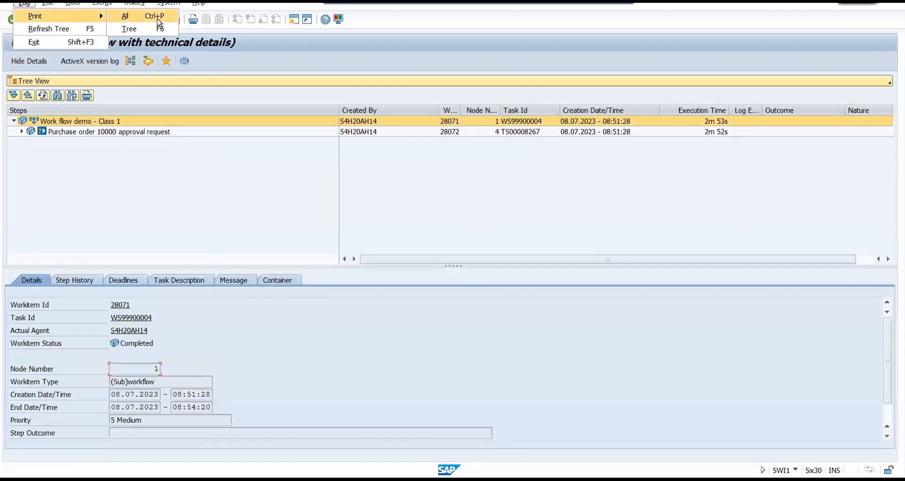
pyautogui.click(156, 20)
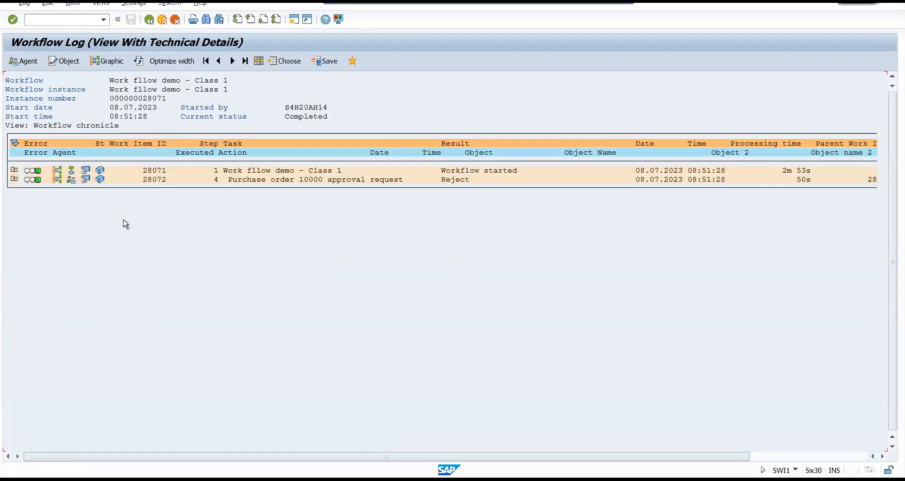
pyautogui.click(149, 19)
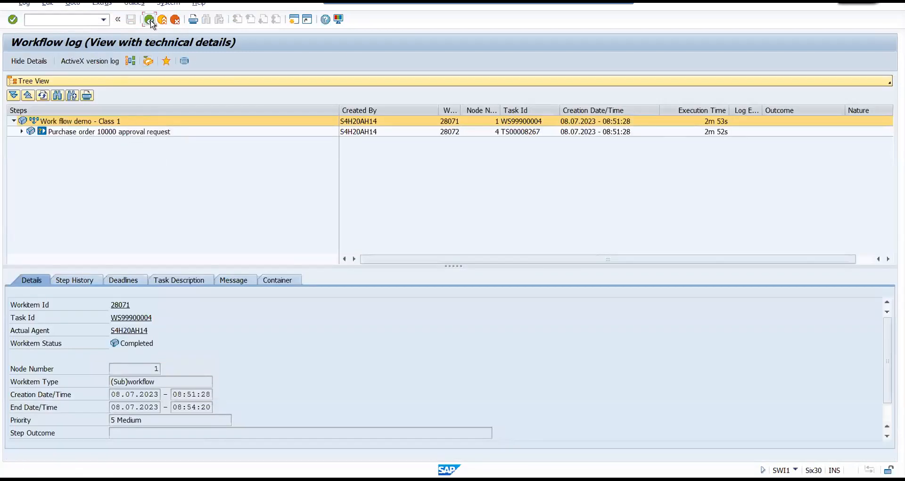
pyautogui.click(150, 20)
# Reopen the workflow log of "Work flow demo - Class 1" with technical details and switch it to the Chronological View.
pyautogui.click(17, 93)
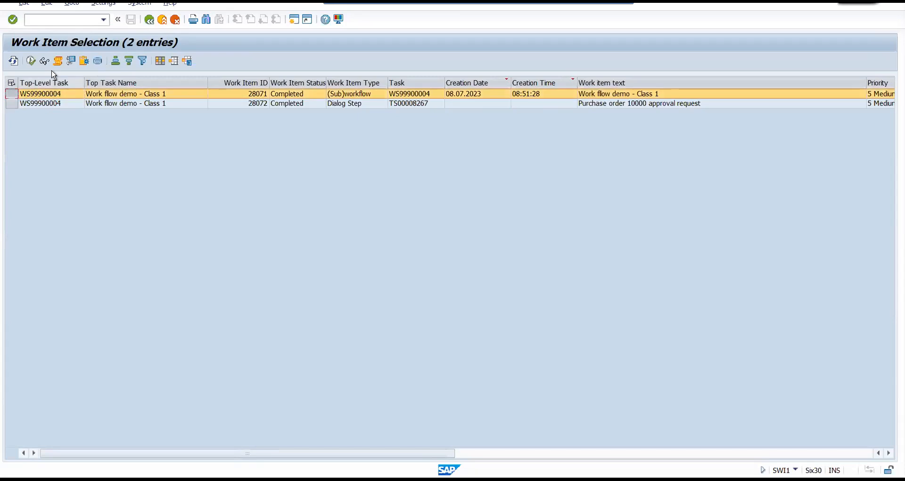
pyautogui.click(57, 60)
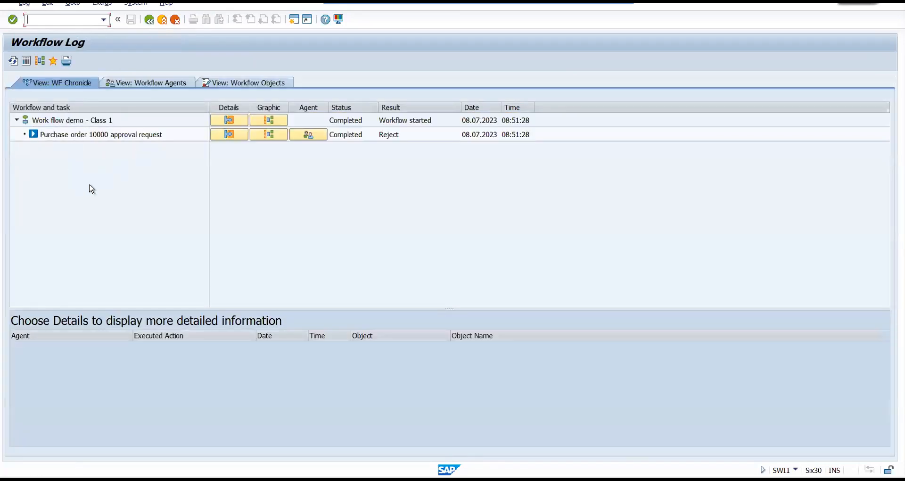
pyautogui.click(27, 61)
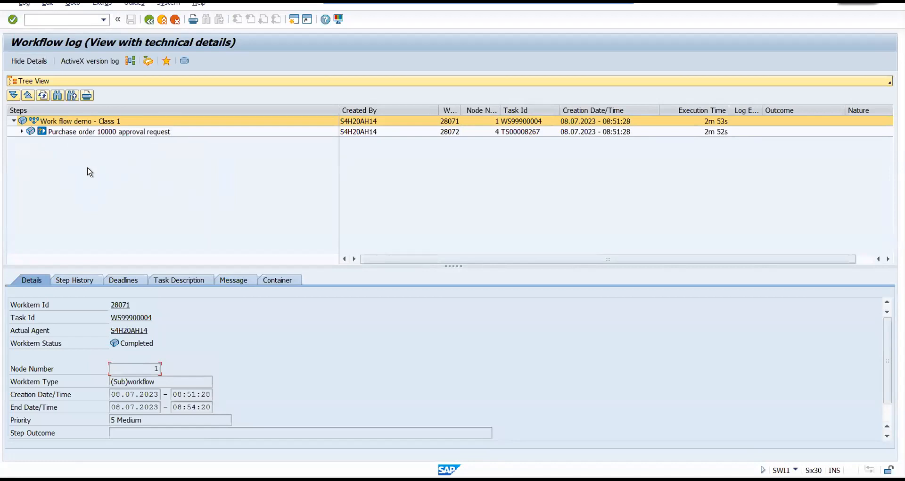
pyautogui.click(87, 81)
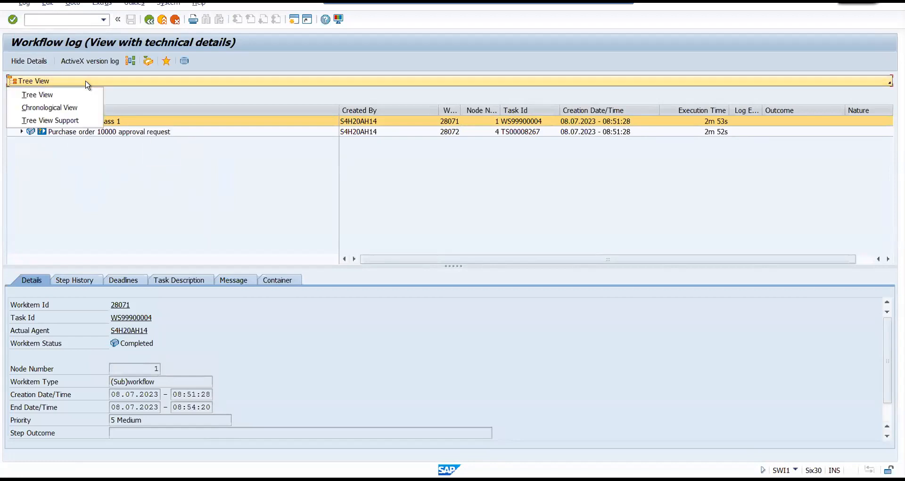
pyautogui.click(65, 107)
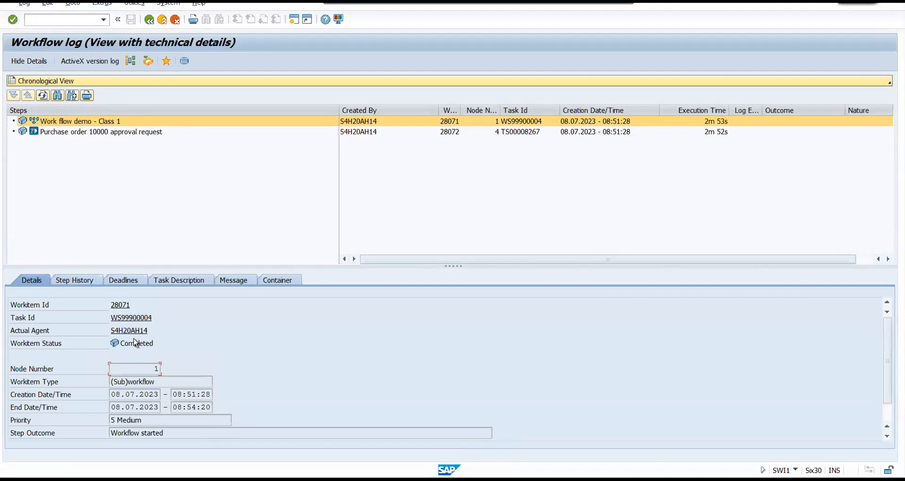
# Examine the step history of "Purchase order 10000 approval request", from the work item's creation to result processing.
pyautogui.click(71, 135)
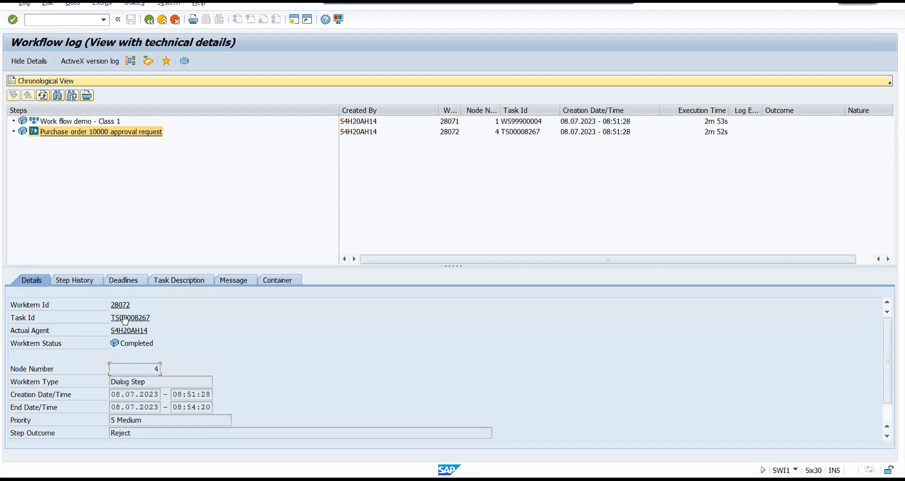
pyautogui.click(65, 282)
pyautogui.click(71, 330)
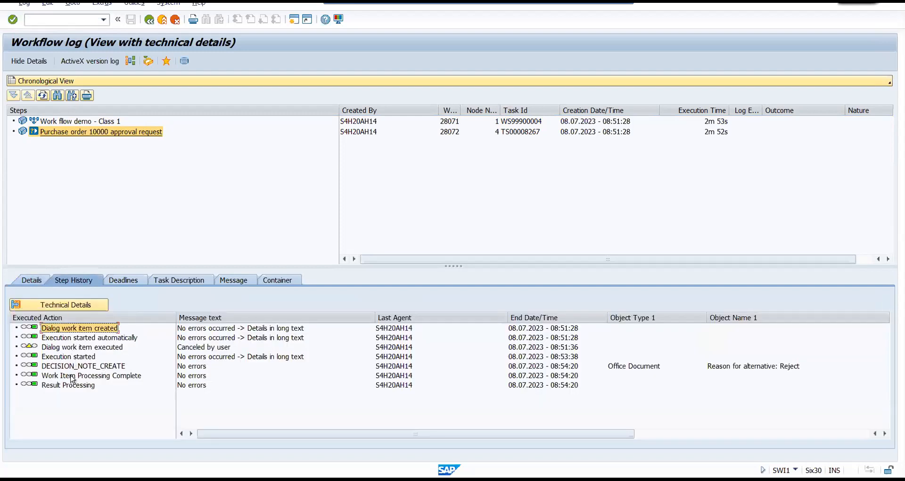
pyautogui.click(73, 381)
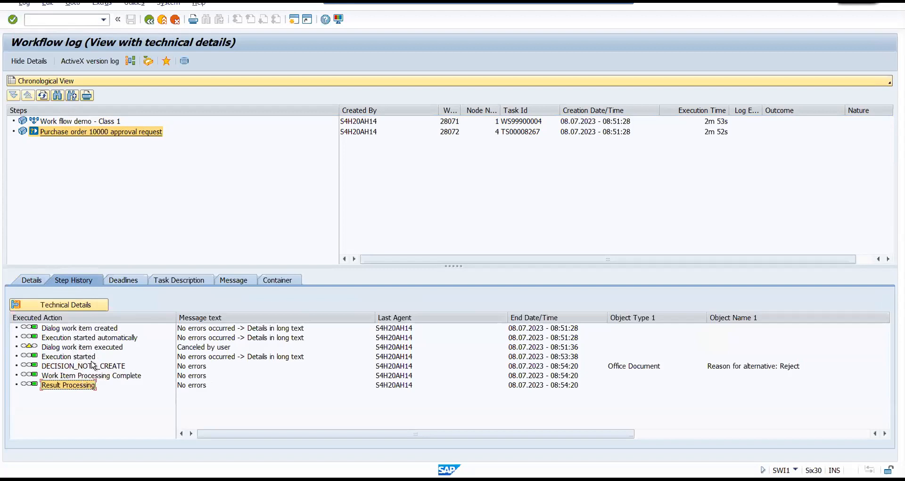
pyautogui.click(65, 330)
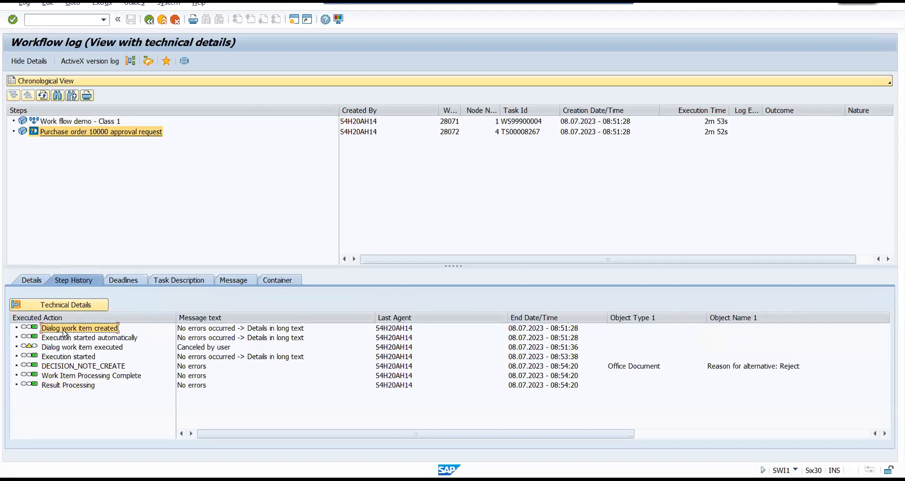
pyautogui.click(67, 338)
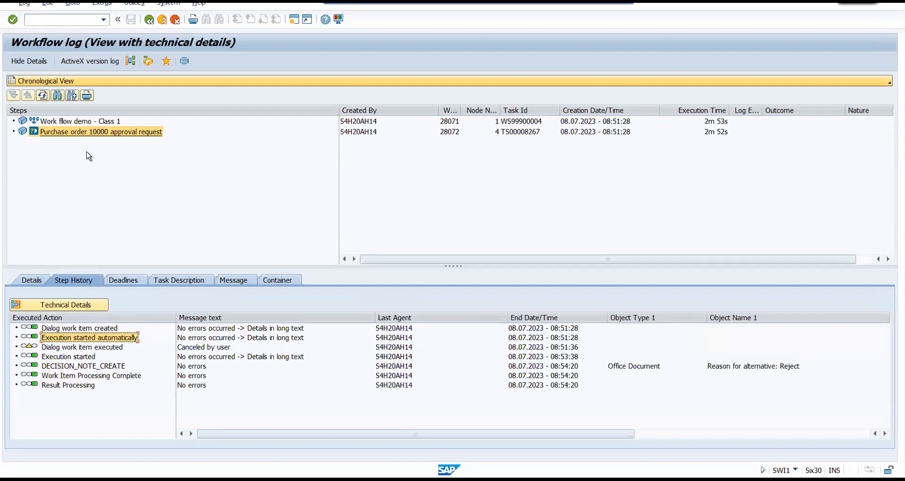
# Examine the deadlines, task description, message and container of the "Purchase order 10000 approval request" step.
pyautogui.click(124, 281)
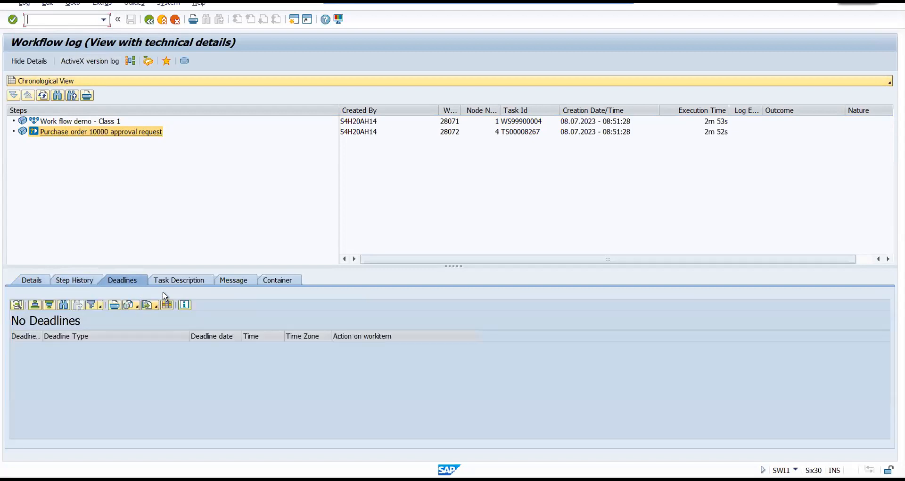
pyautogui.click(189, 279)
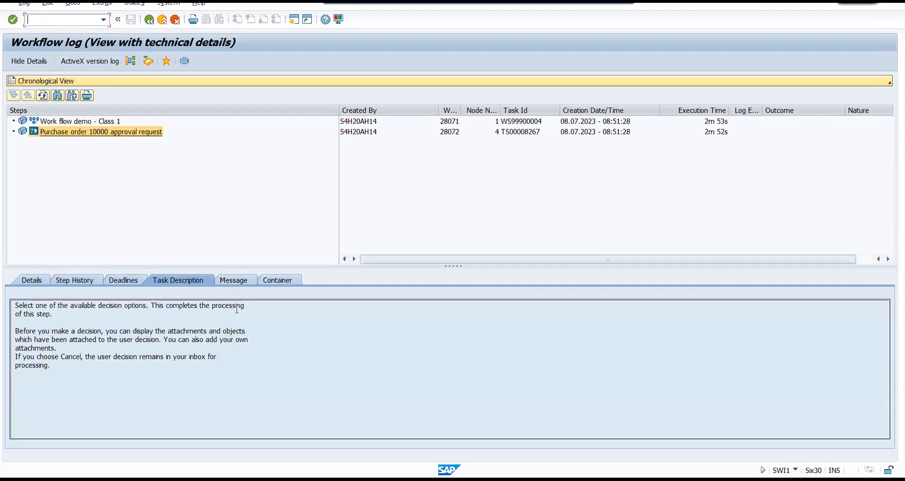
pyautogui.click(236, 282)
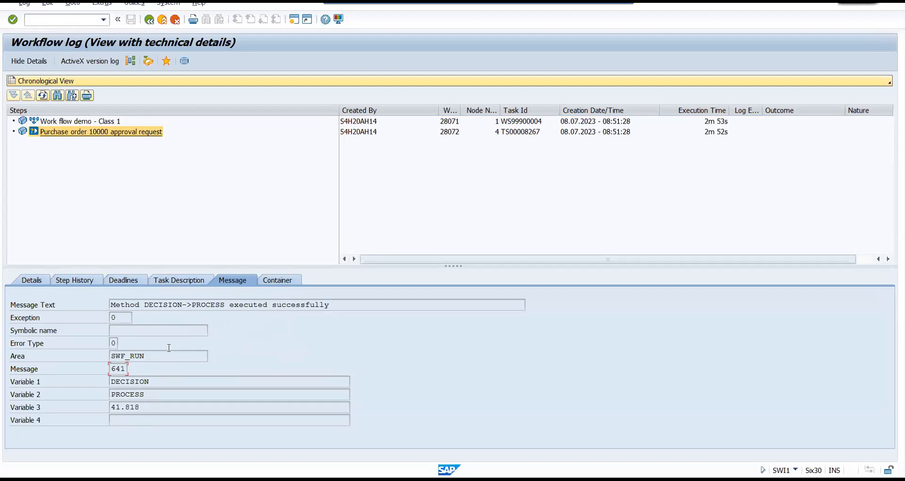
pyautogui.click(281, 283)
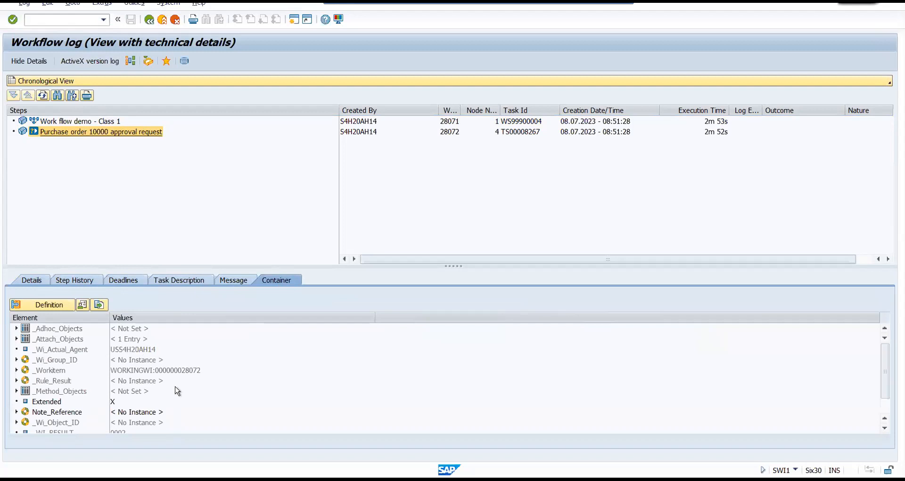
# Leave the workflow log and work item selection, and open the Workflow Builder with transaction SWDD.
pyautogui.click(150, 21)
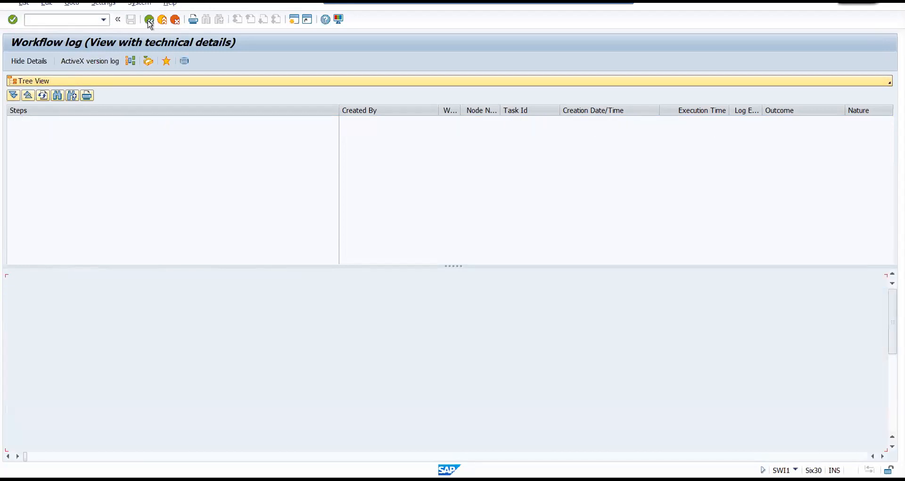
pyautogui.click(149, 21)
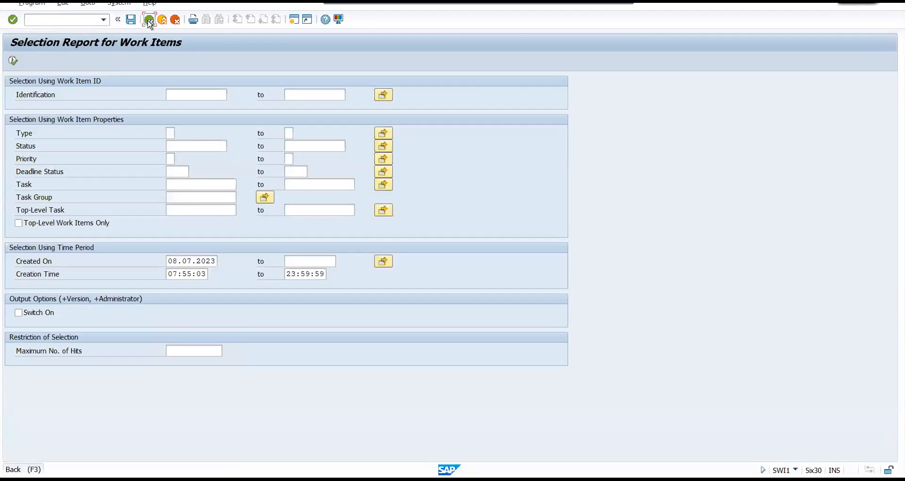
pyautogui.click(149, 21)
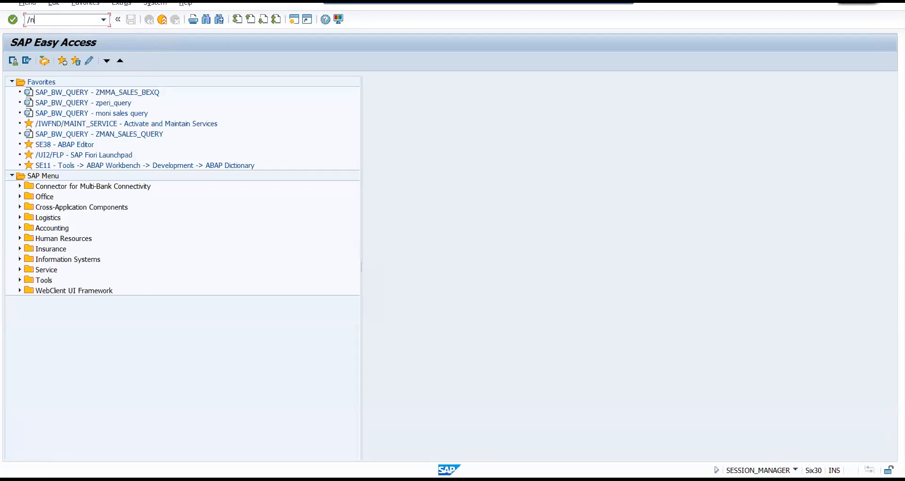
pyautogui.press('Return')
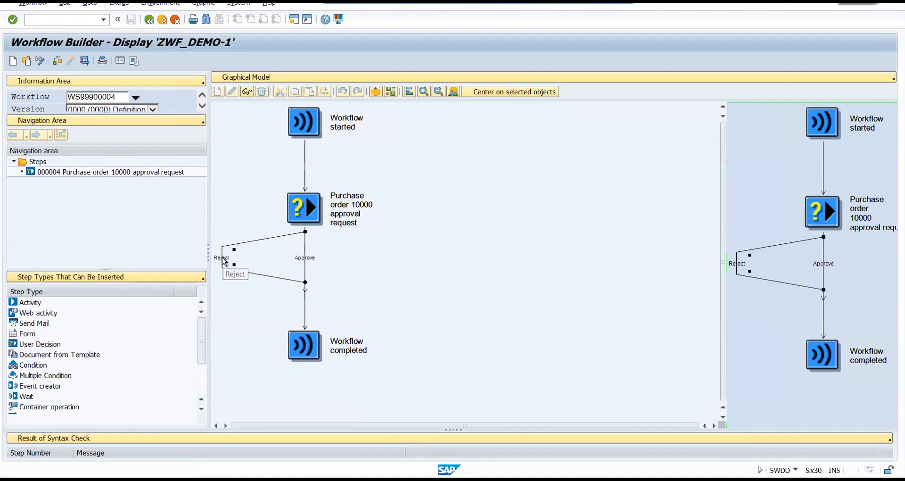
# Display the details of the Reject outcome in workflow ZWF_DEMO-1 and check its available options in the graphical model.
pyautogui.doubleClick(224, 261)
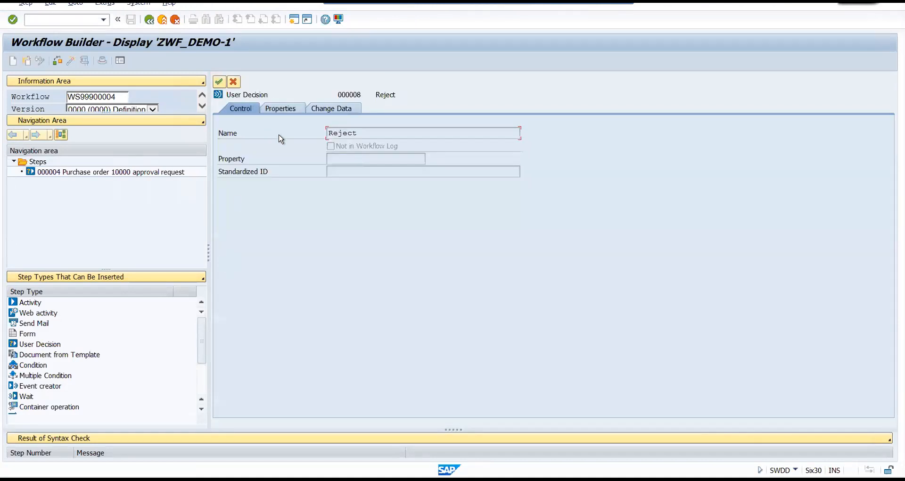
pyautogui.click(149, 24)
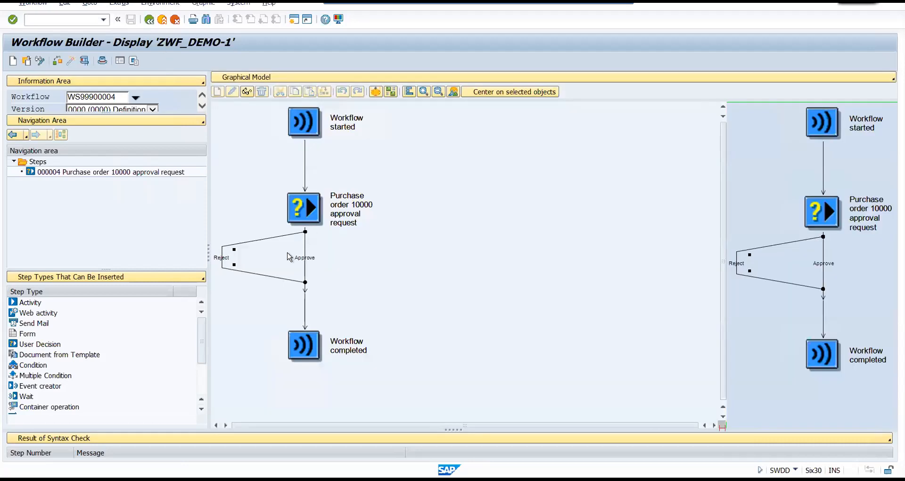
pyautogui.rightClick(224, 257)
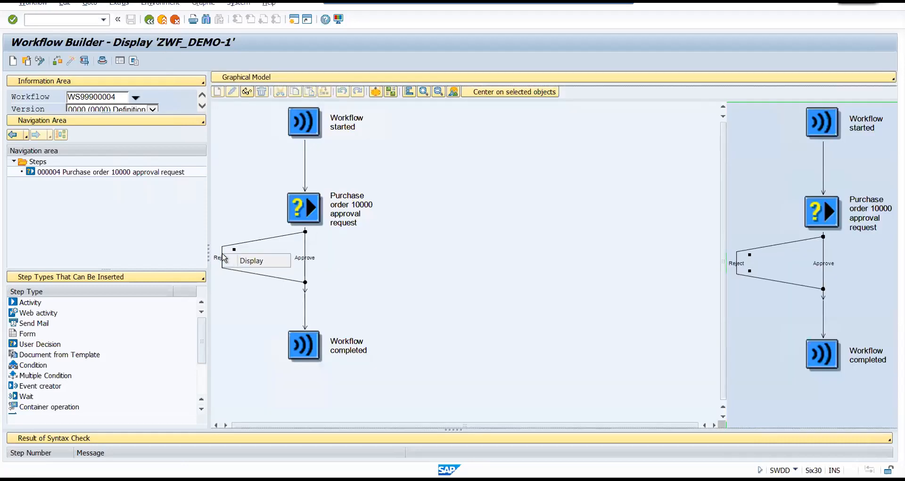
pyautogui.click(267, 279)
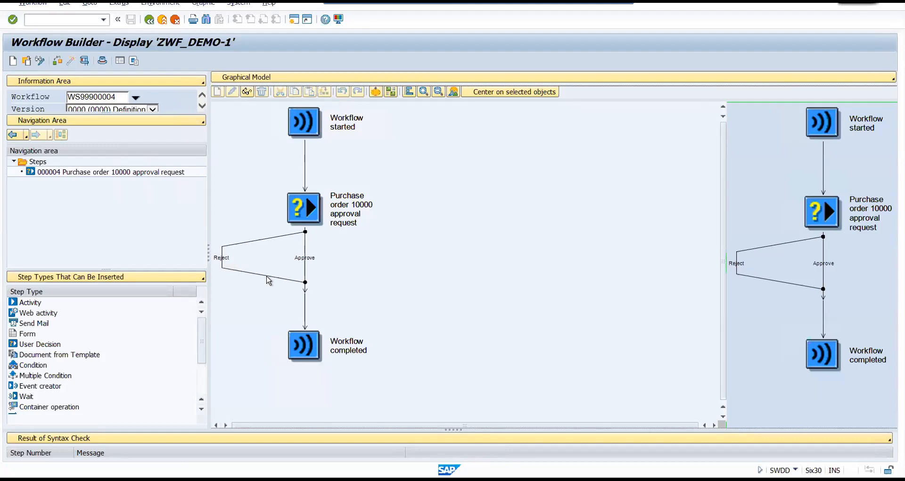
# Try to switch workflow ZWF_DEMO-1 to change mode and exit its display view.
pyautogui.click(42, 63)
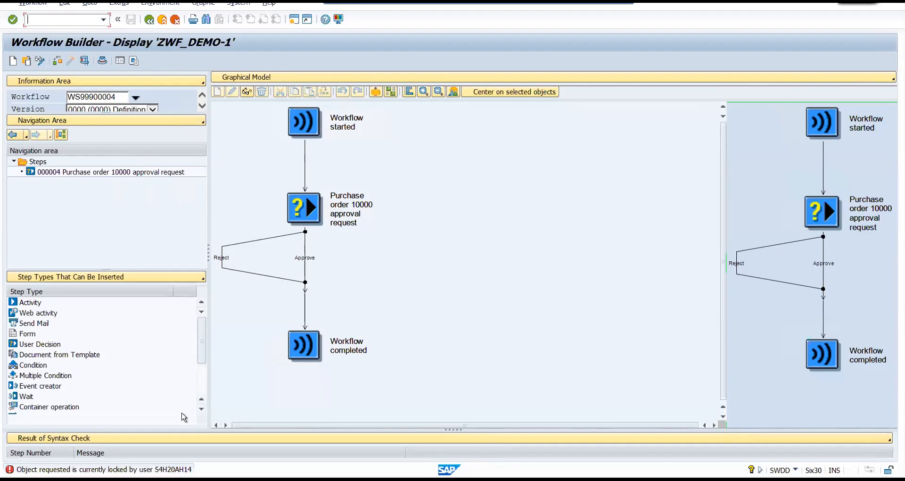
pyautogui.moveTo(280, 472)
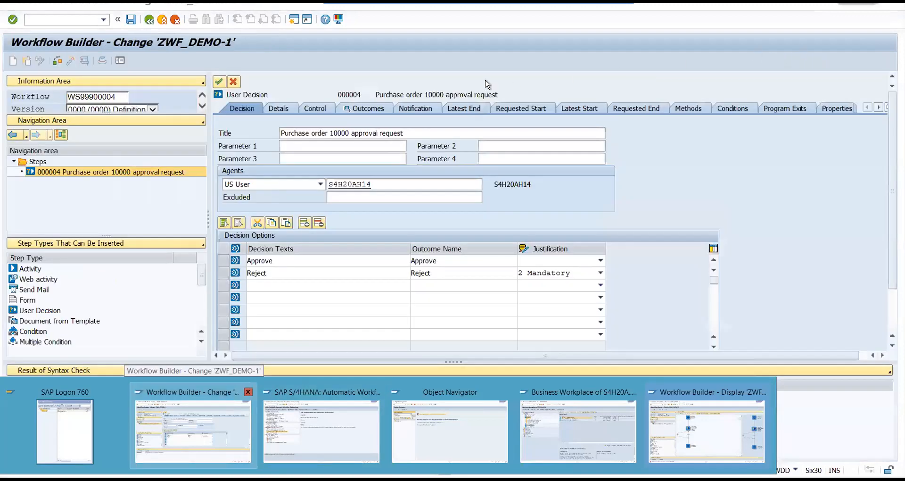
pyautogui.press('F3')
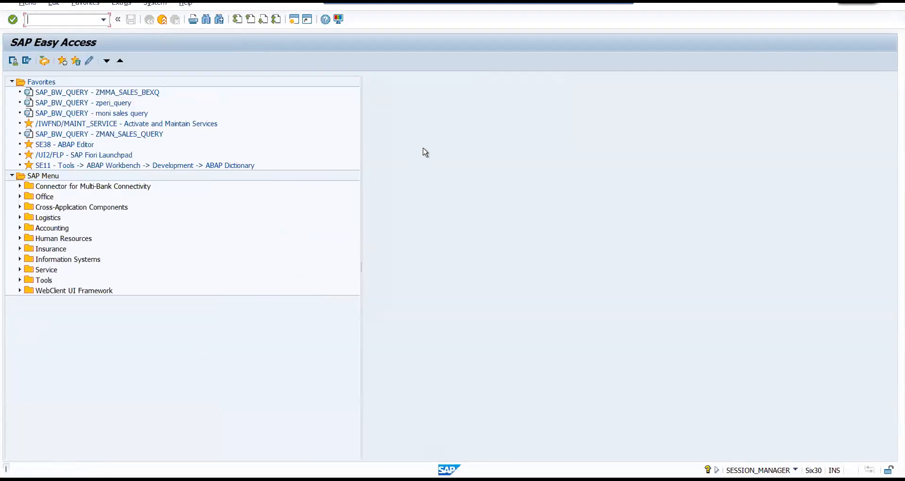
# Close the Automatic Workflow Customizing, Business Workplace, SAP Easy Access and Object Navigator sessions, and switch to the Workflow Builder change session of ZWF_DEMO-1.
pyautogui.click(264, 480)
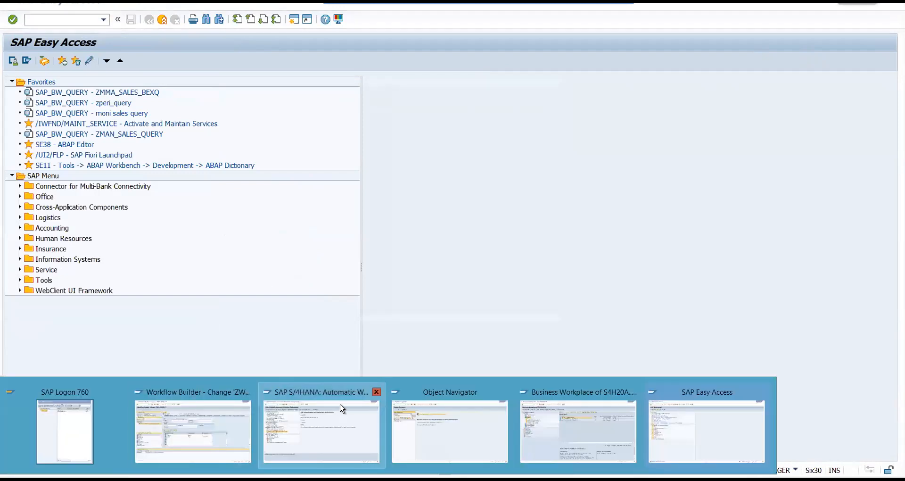
pyautogui.click(377, 393)
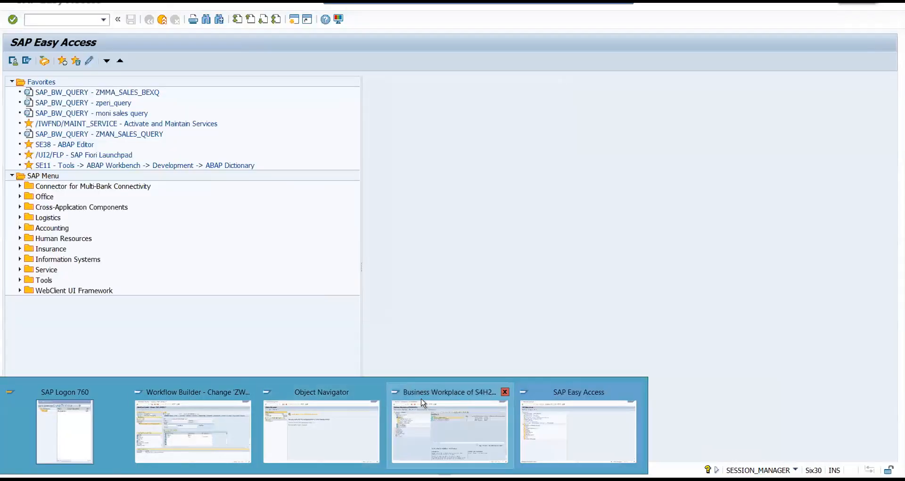
pyautogui.click(504, 395)
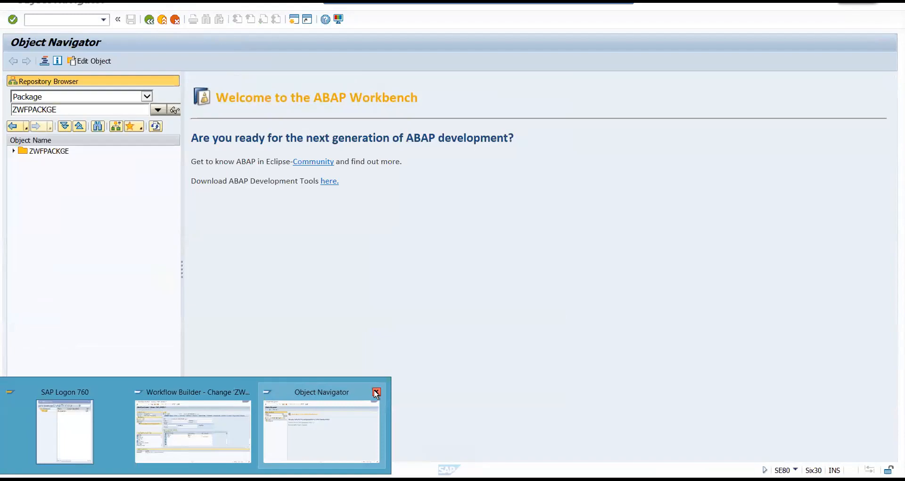
pyautogui.click(376, 394)
pyautogui.click(245, 429)
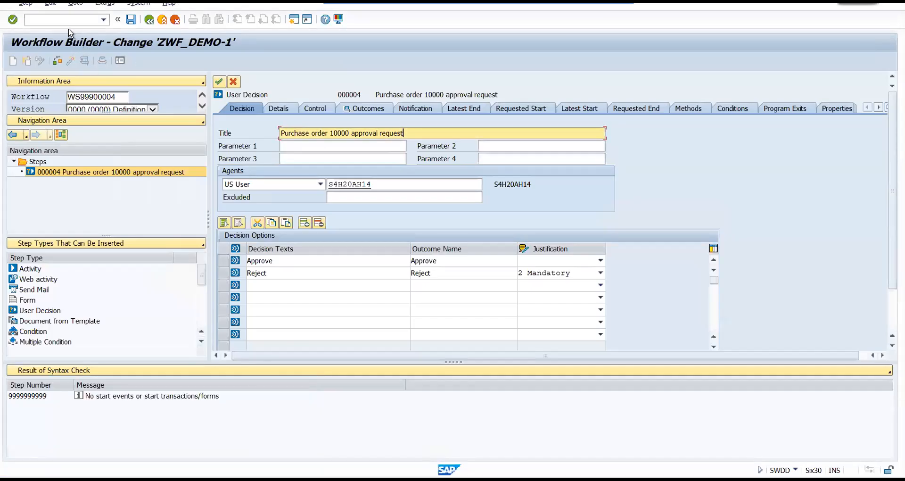
# Transfer the purchase order user decision back to the graphical model and check the details of its Reject outcome.
pyautogui.click(218, 82)
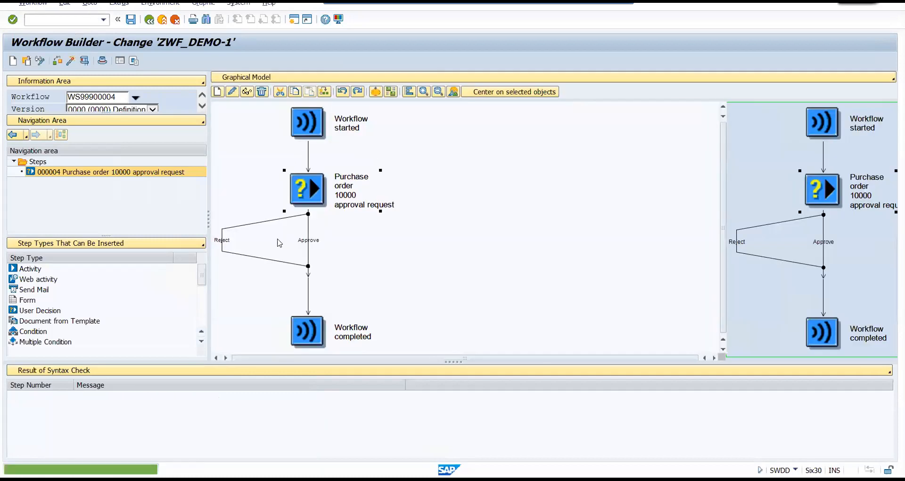
pyautogui.rightClick(224, 244)
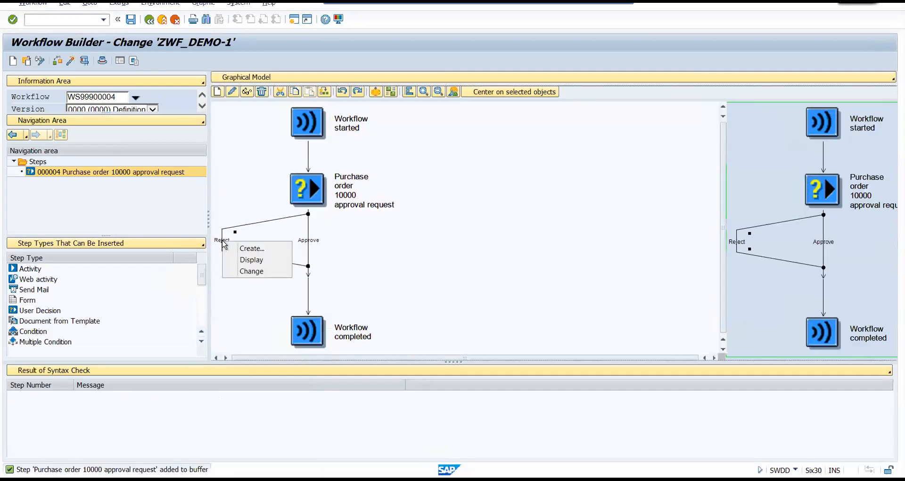
pyautogui.click(263, 224)
pyautogui.doubleClick(223, 239)
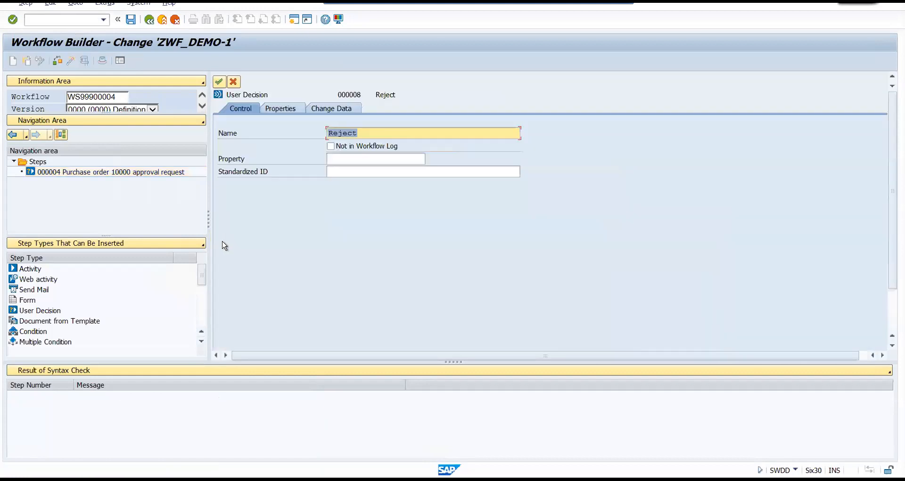
pyautogui.click(149, 20)
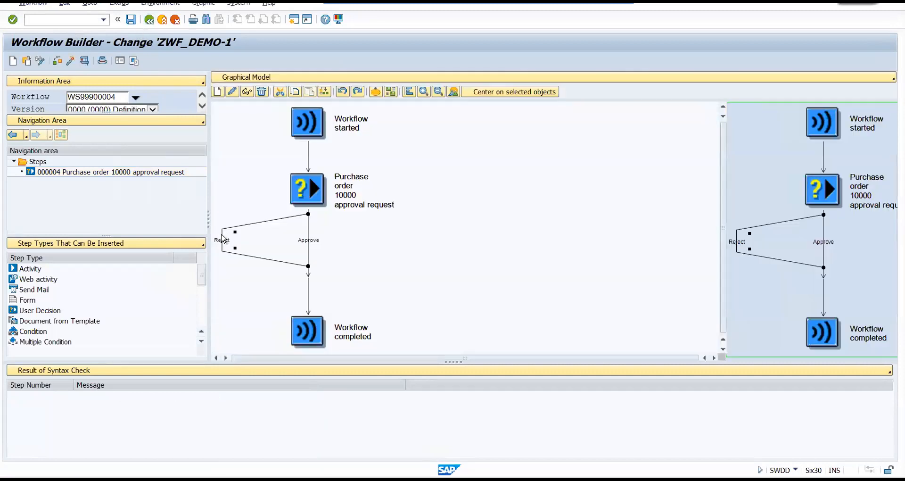
# Create a Send Mail step on the Reject branch of the purchase order decision.
pyautogui.rightClick(222, 239)
pyautogui.click(246, 242)
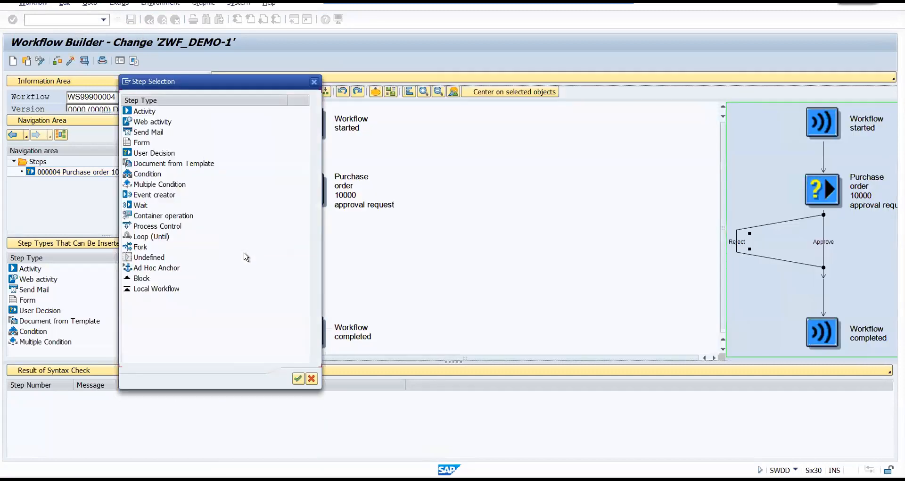
pyautogui.moveTo(212, 79); pyautogui.dragTo(446, 28)
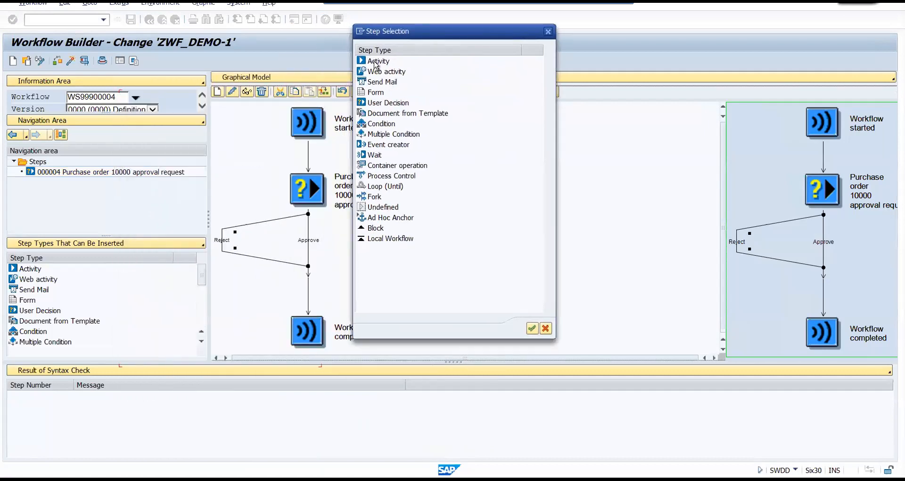
pyautogui.click(377, 81)
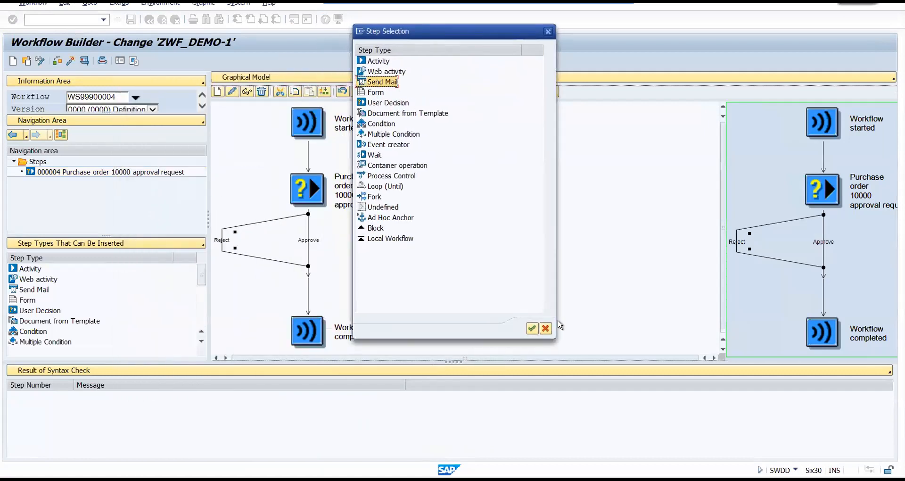
pyautogui.click(531, 329)
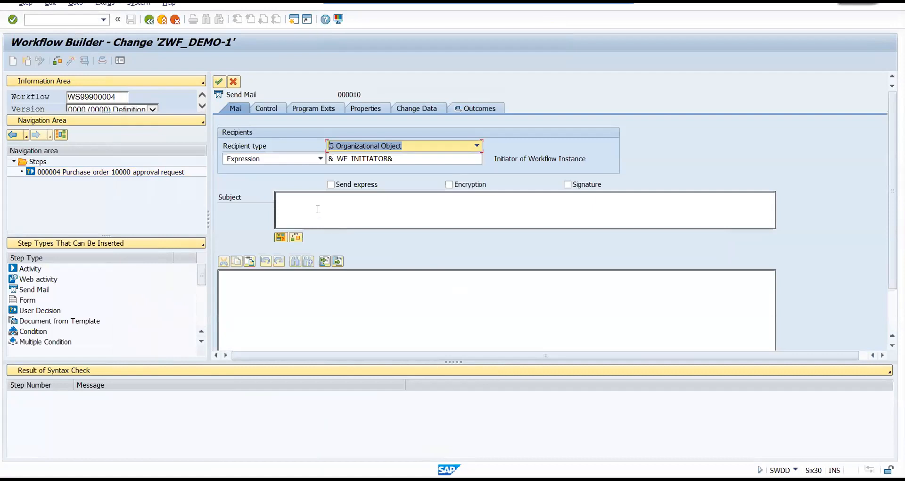
# Enter "Your PO is rejected" as the subject of the Send Mail step.
pyautogui.click(318, 208)
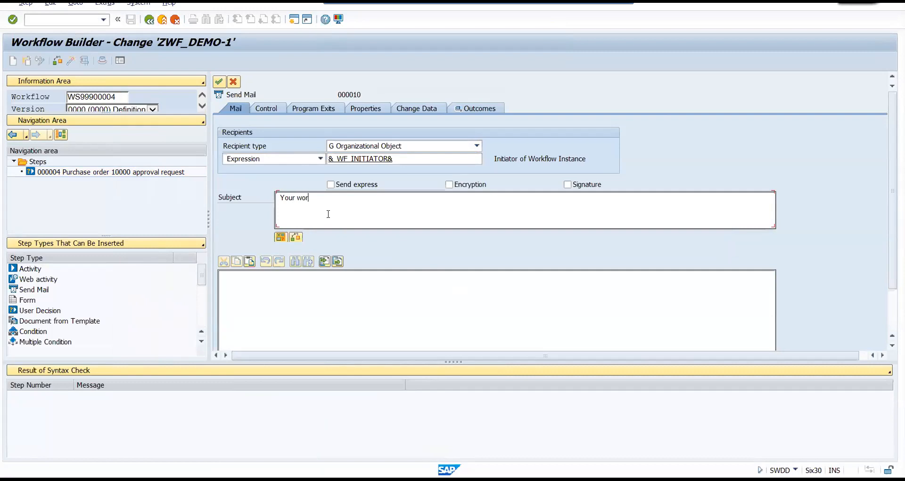
pyautogui.write('Your PO ')
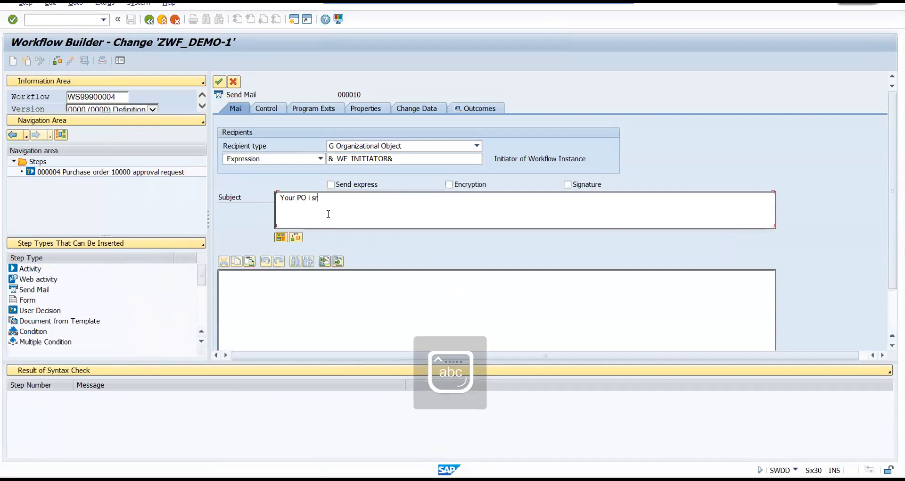
pyautogui.write('is rejected')
pyautogui.moveTo(270, 202); pyautogui.dragTo(272, 199)
pyautogui.hotkey('ctrl', 'c')
pyautogui.click(381, 214)
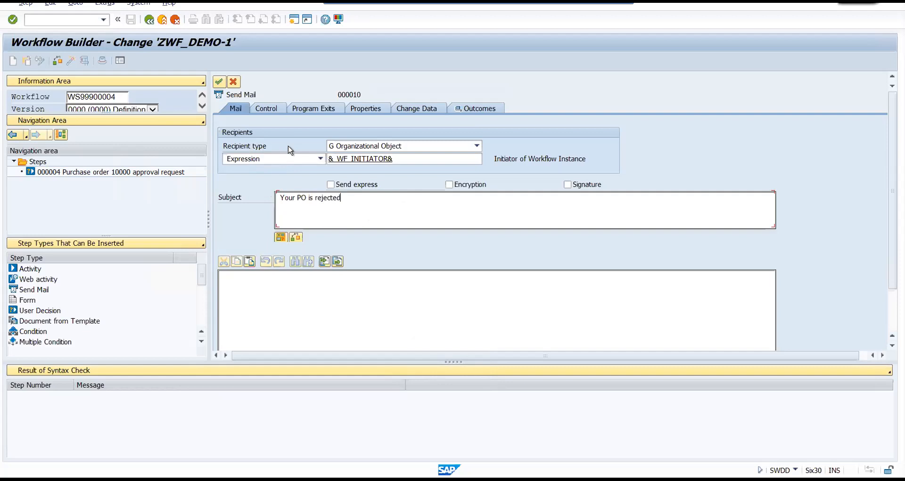
# Choose Workflow Initiator as the mail recipient type and save the new task ZWF_DEMO-1 in package ZWFPACKGE with the proposed workbench request.
pyautogui.click(476, 147)
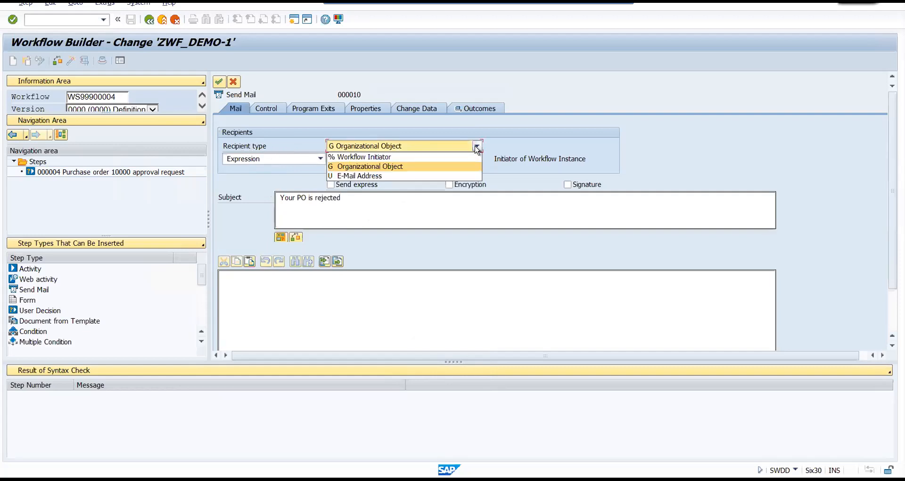
pyautogui.click(356, 157)
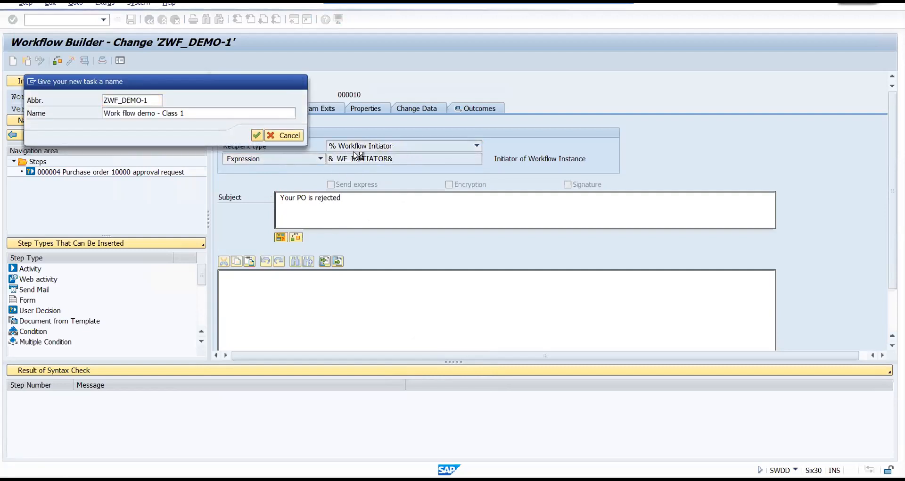
pyautogui.press('Return')
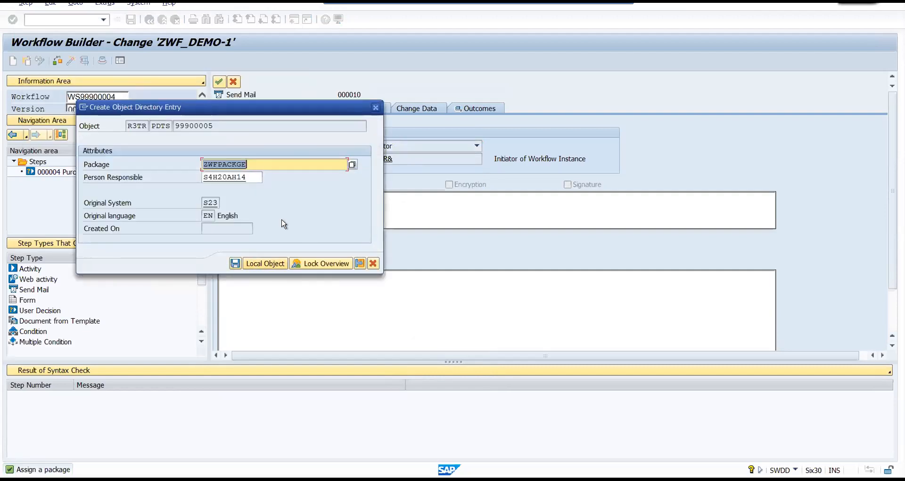
pyautogui.click(236, 264)
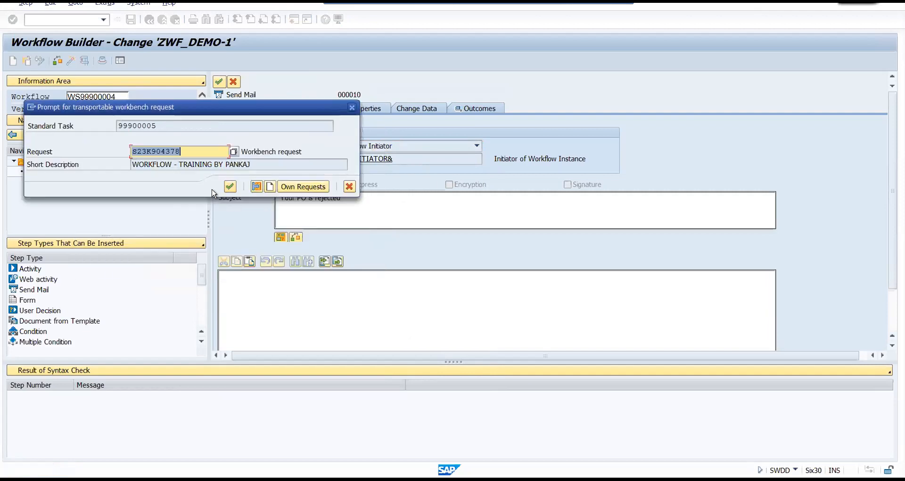
pyautogui.click(229, 185)
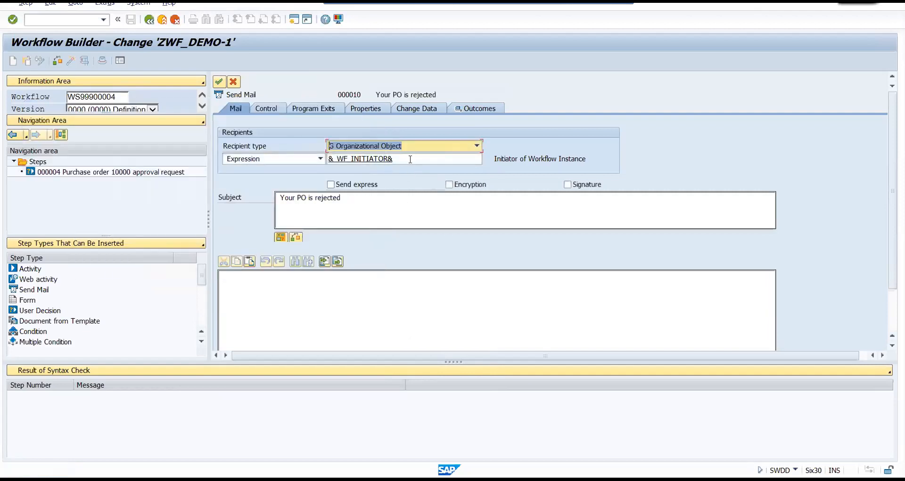
# Try User as the mail recipient's agent type and restore the workflow initiator as recipient.
pyautogui.moveTo(402, 159); pyautogui.dragTo(328, 160)
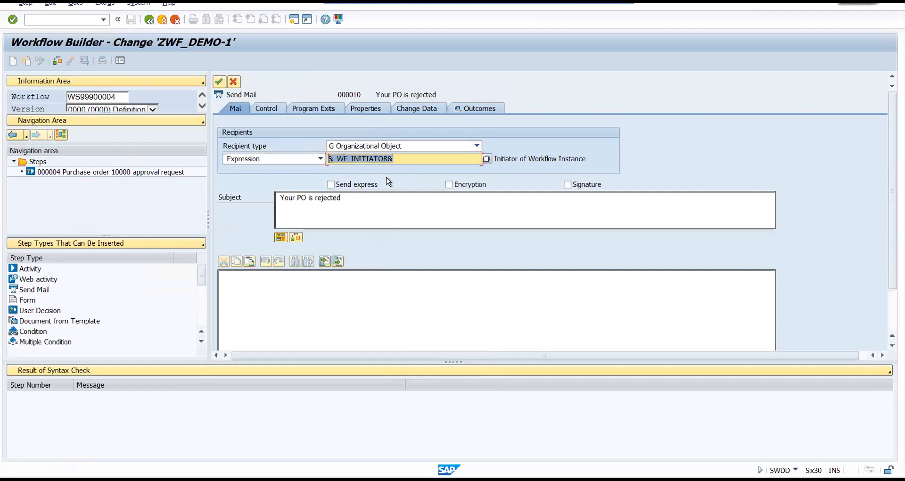
pyautogui.click(320, 158)
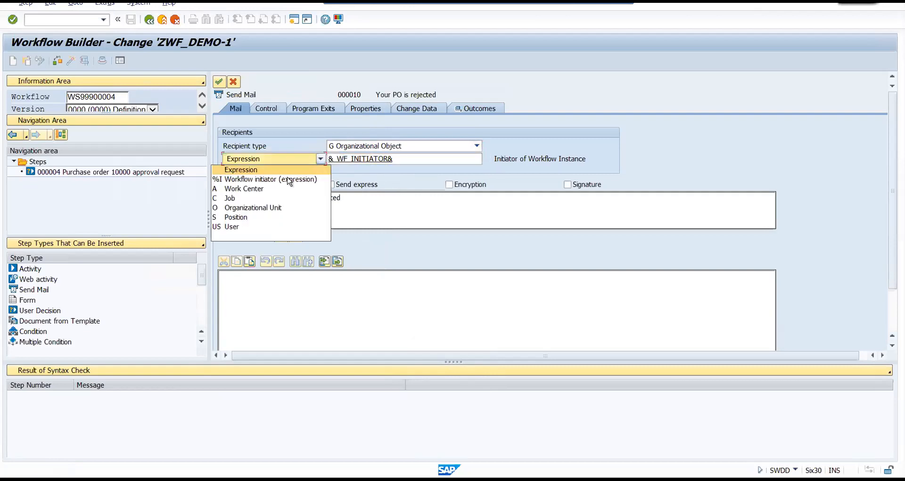
pyautogui.click(249, 228)
pyautogui.click(361, 159)
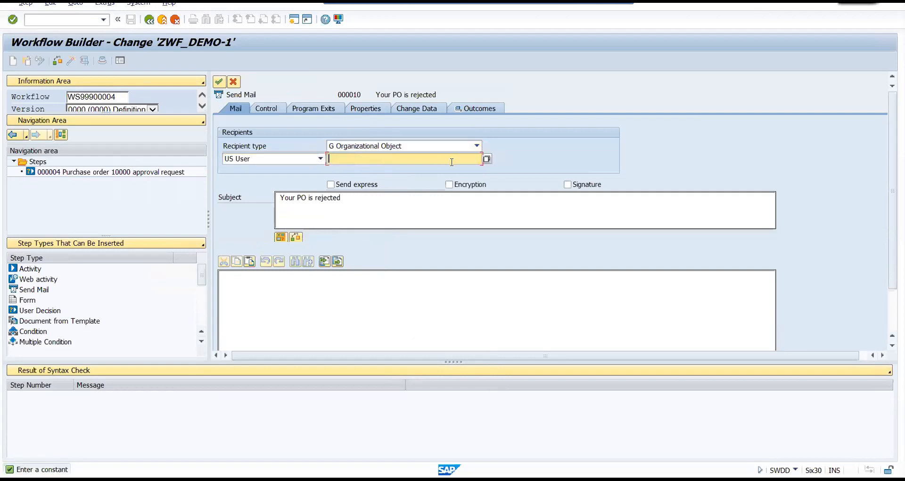
pyautogui.click(478, 146)
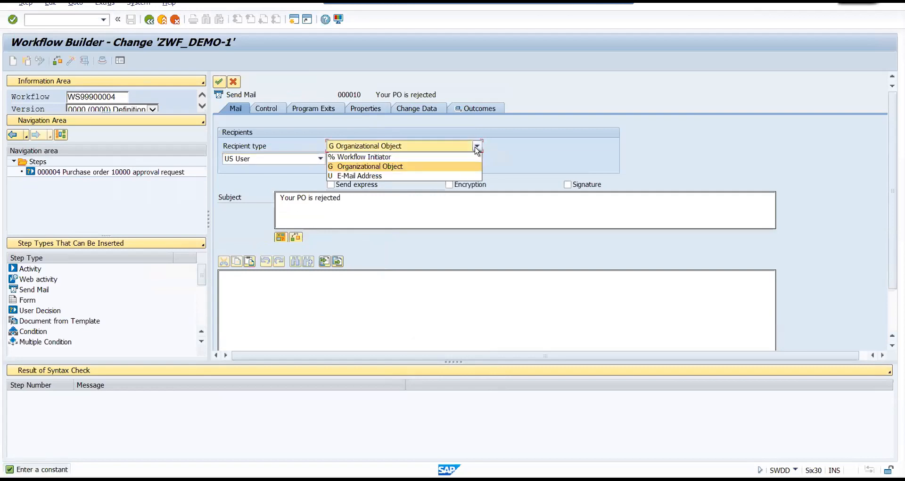
pyautogui.click(355, 157)
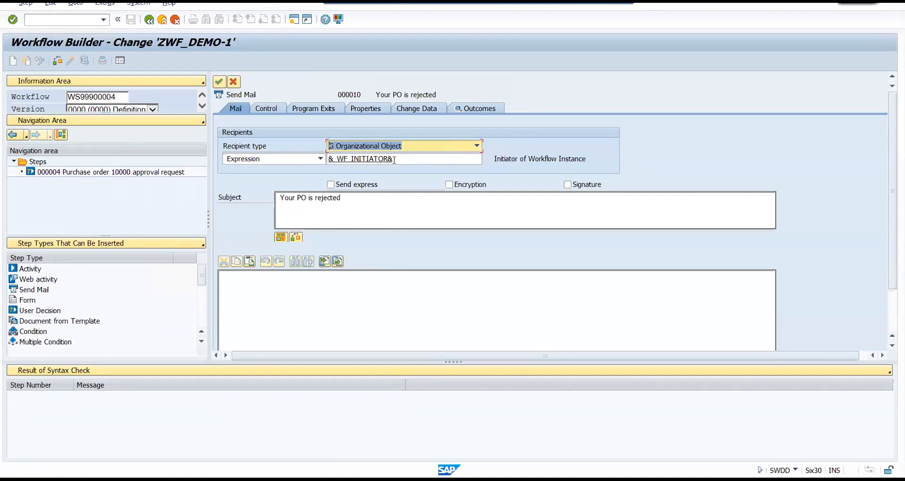
pyautogui.click(321, 158)
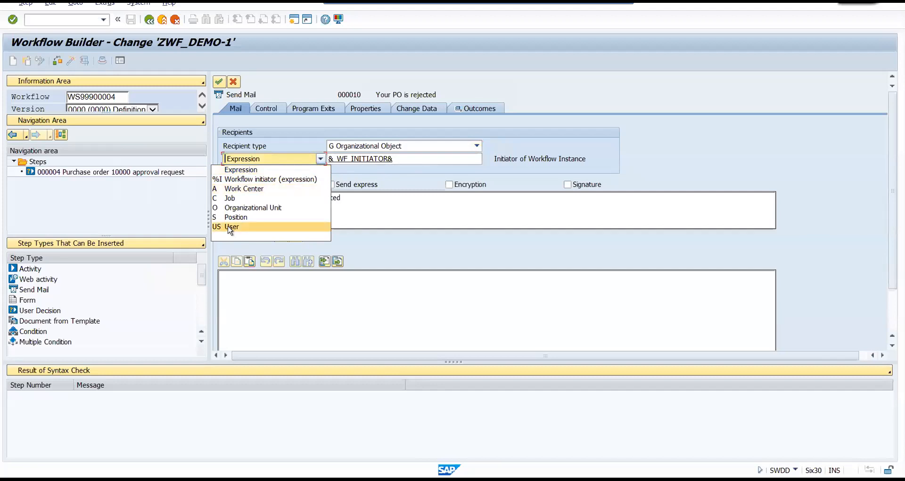
pyautogui.click(231, 226)
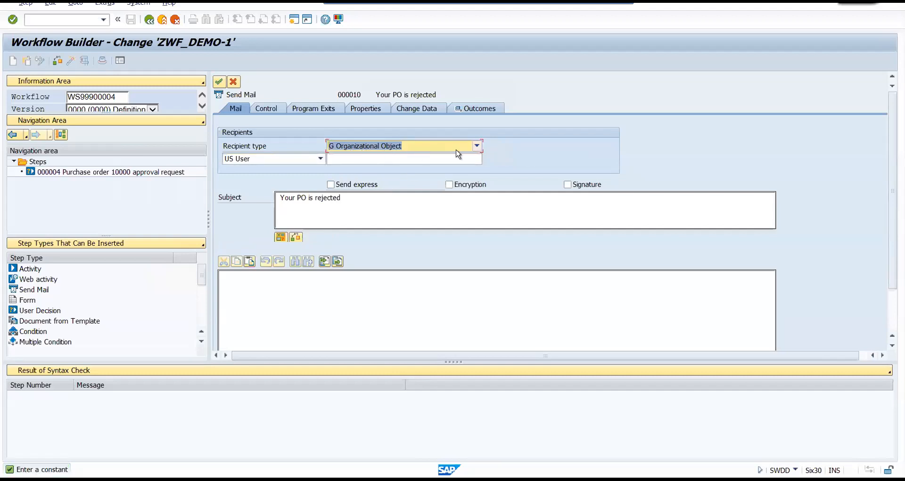
pyautogui.click(476, 147)
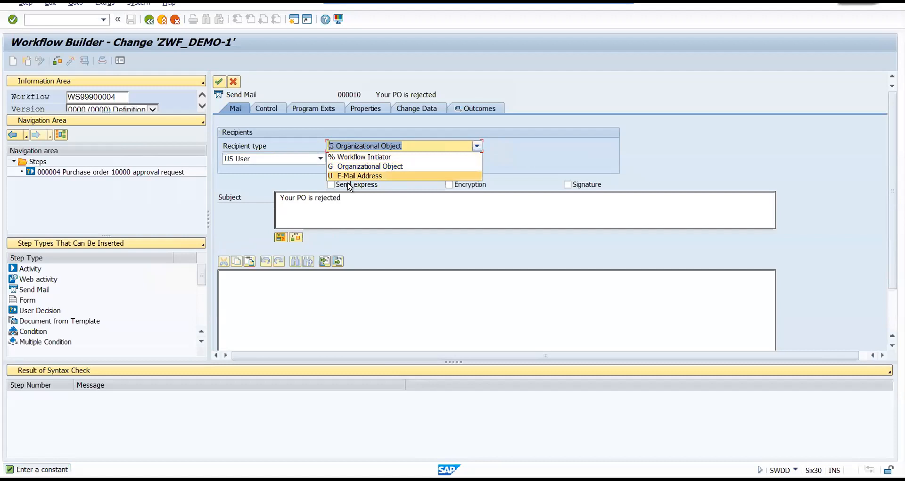
pyautogui.click(349, 158)
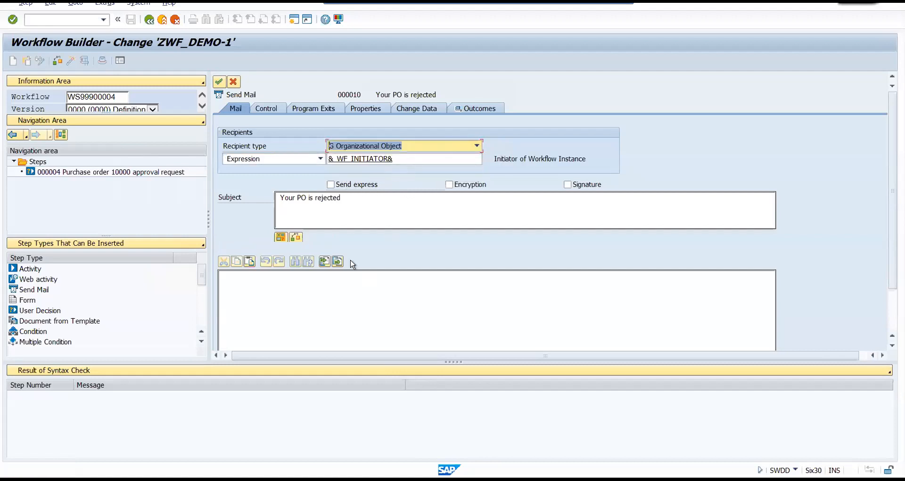
# Enter the mail text "Your PO is rejected" with the closing "Regards, Workflow- admin" and transfer the Send Mail step to the model.
pyautogui.click(336, 208)
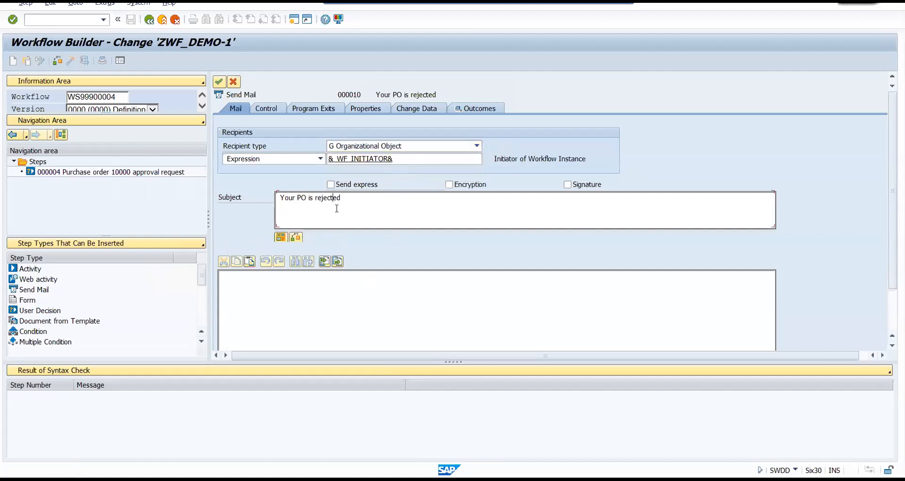
pyautogui.click(218, 83)
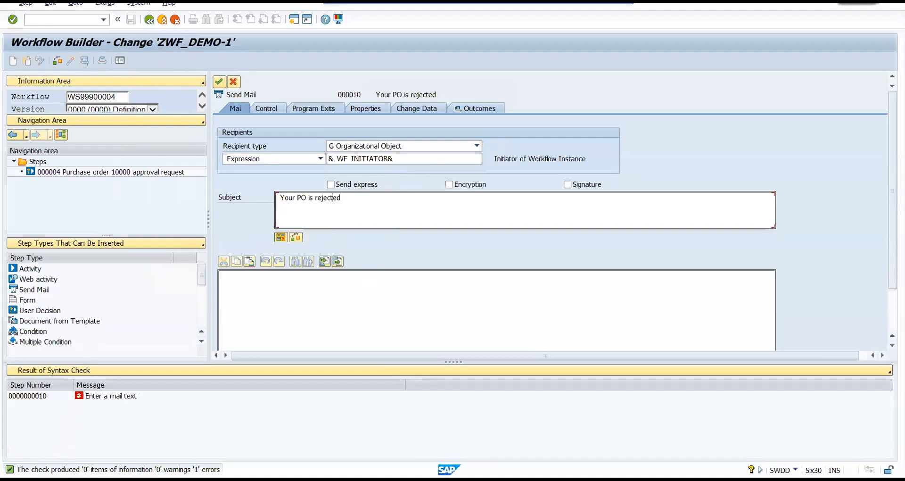
pyautogui.click(116, 396)
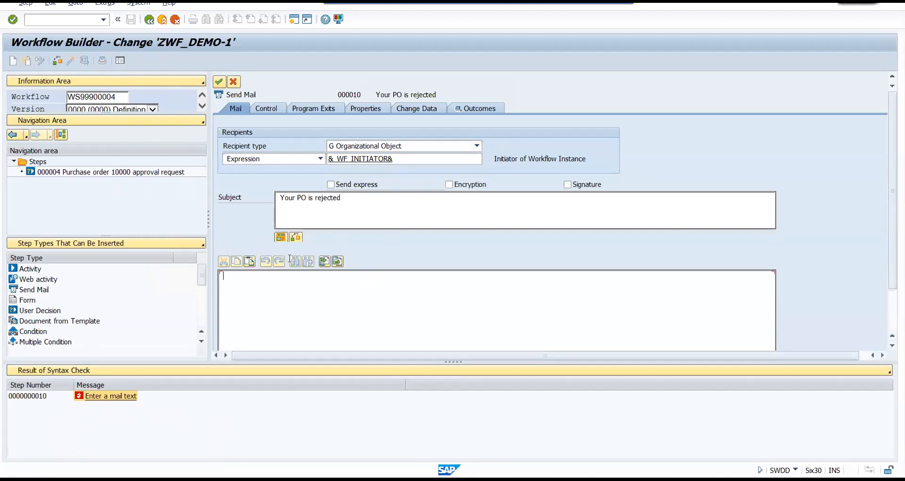
pyautogui.moveTo(360, 197); pyautogui.dragTo(259, 190)
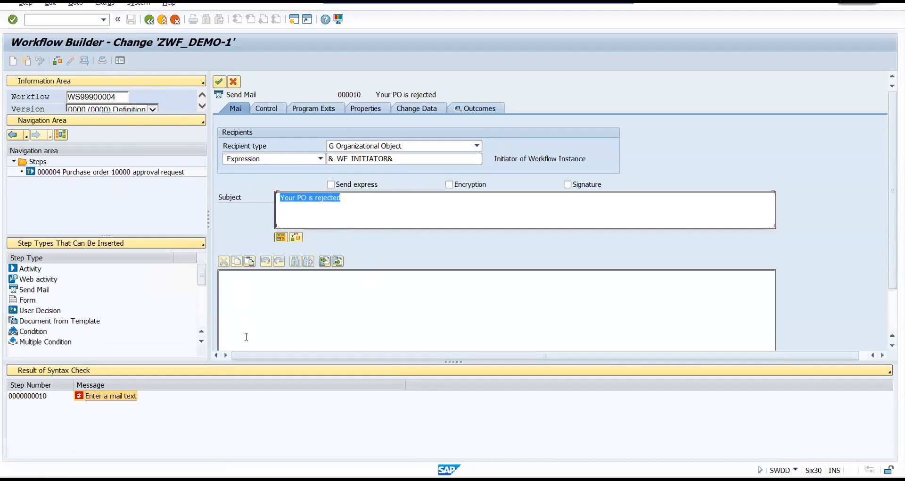
pyautogui.hotkey('ctrl', 'v')
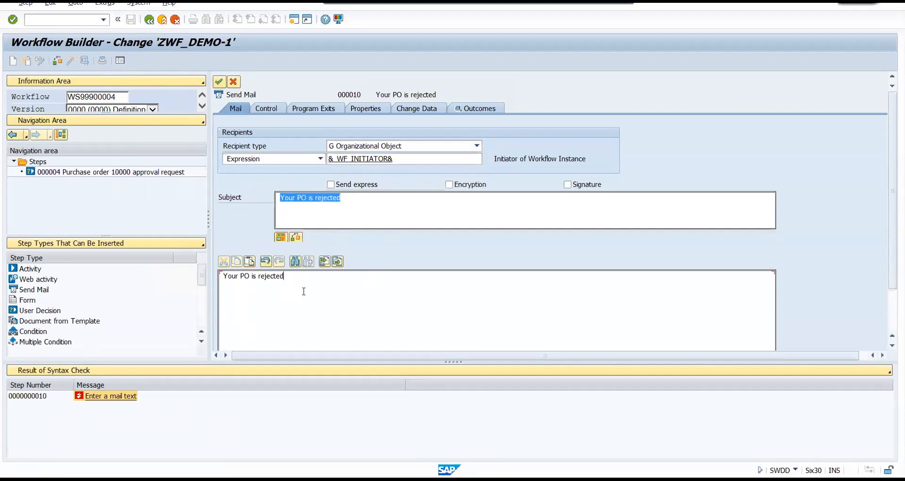
pyautogui.write('Regards,')
pyautogui.click(219, 83)
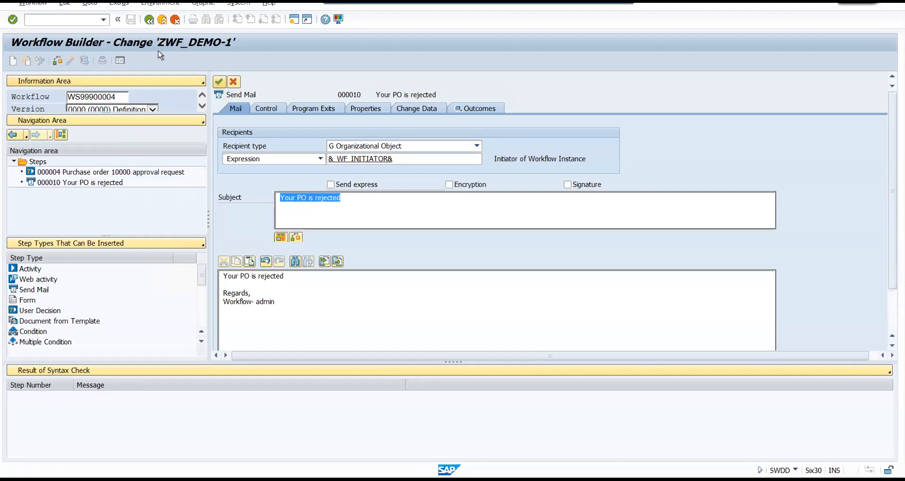
# Save and activate workflow ZWF_DEMO-1 with the new rejection mail step.
pyautogui.click(131, 19)
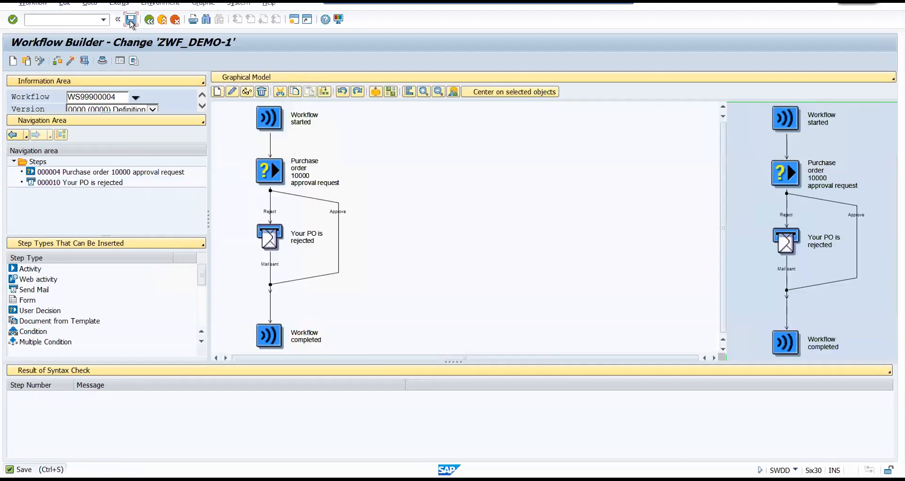
pyautogui.click(58, 61)
pyautogui.click(72, 61)
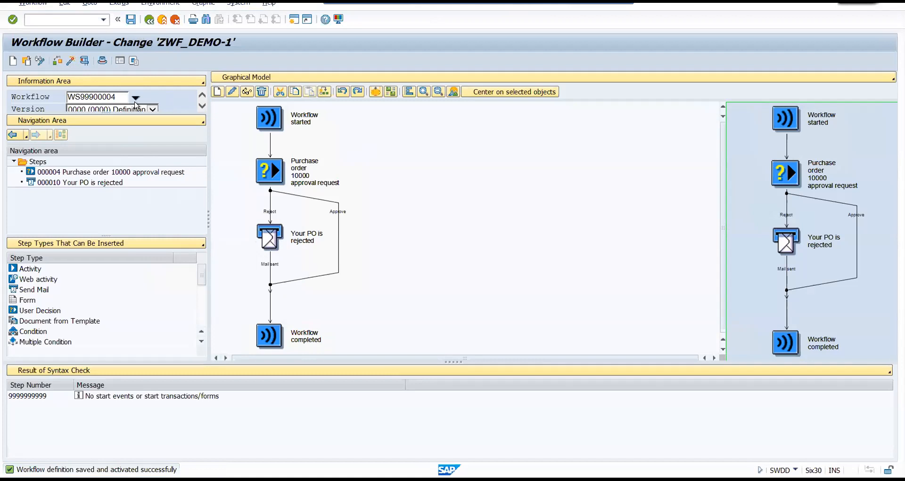
# Open the test environment for workflow ZWF_DEMO-1 and start a test run up to the purchase order decision.
pyautogui.click(83, 62)
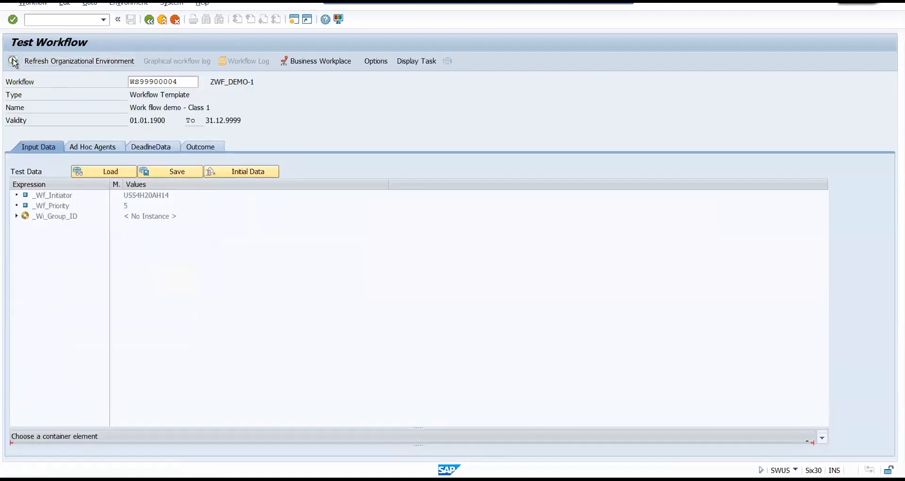
pyautogui.click(14, 63)
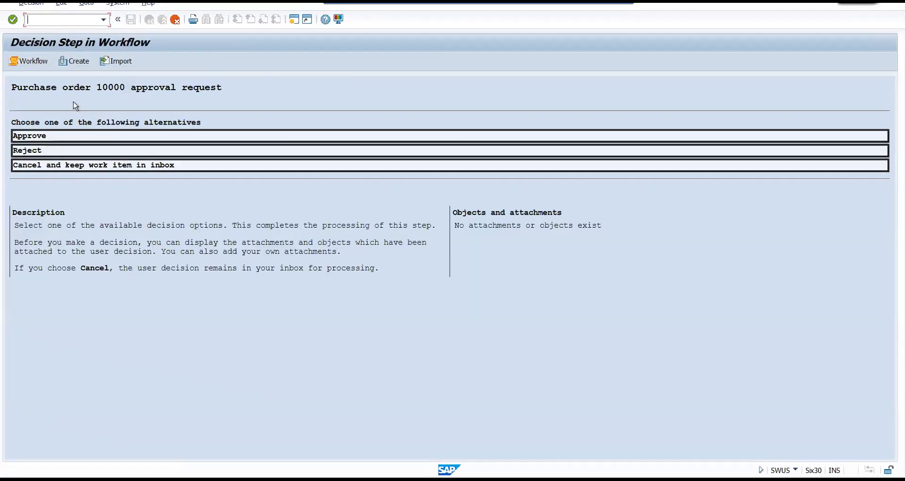
# Reject the purchase order 10000 approval request with the reason text "workflow rejected".
pyautogui.click(35, 153)
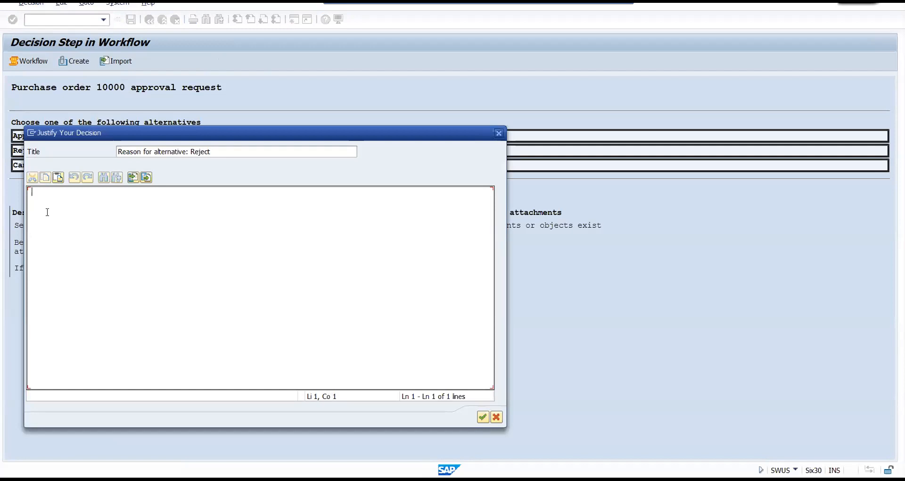
pyautogui.write('workflow rejected')
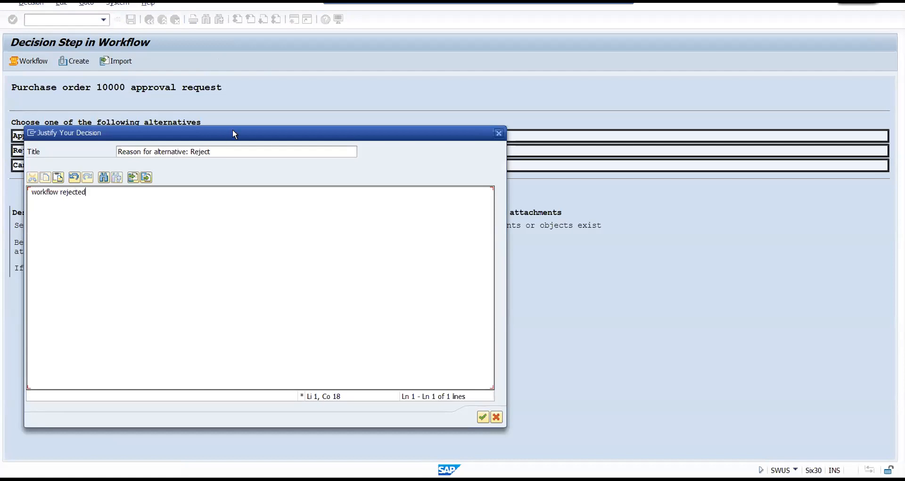
pyautogui.moveTo(233, 133); pyautogui.dragTo(255, 64)
pyautogui.moveTo(55, 123); pyautogui.dragTo(119, 126)
pyautogui.click(139, 133)
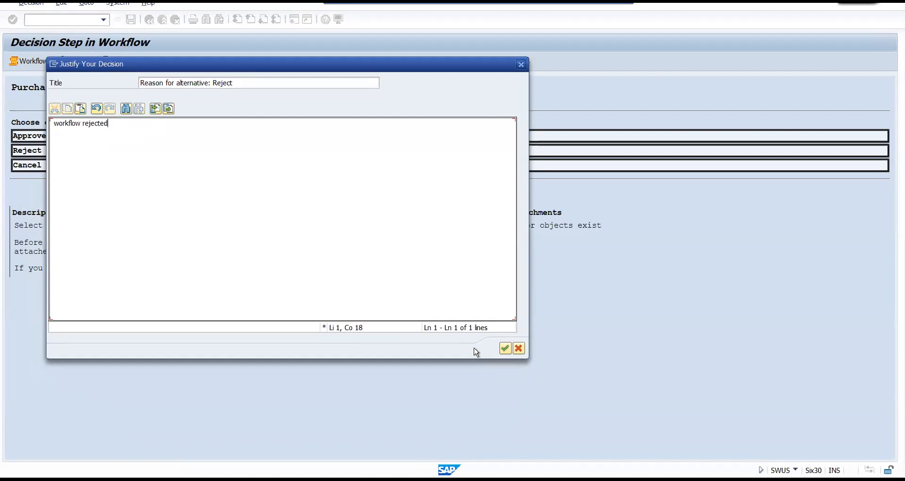
pyautogui.click(505, 347)
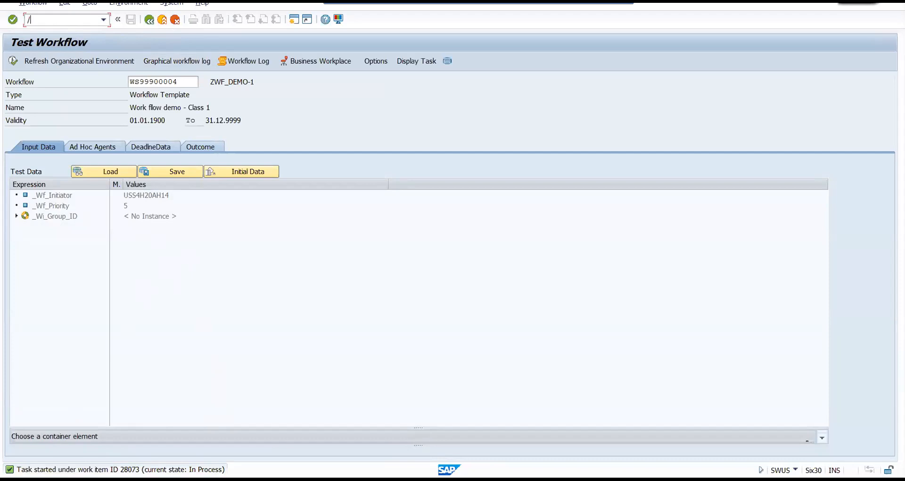
# Open the Business Workplace (SBWP) and read the mail "Your PO is rejected" among the inbox documents.
pyautogui.press('Return')
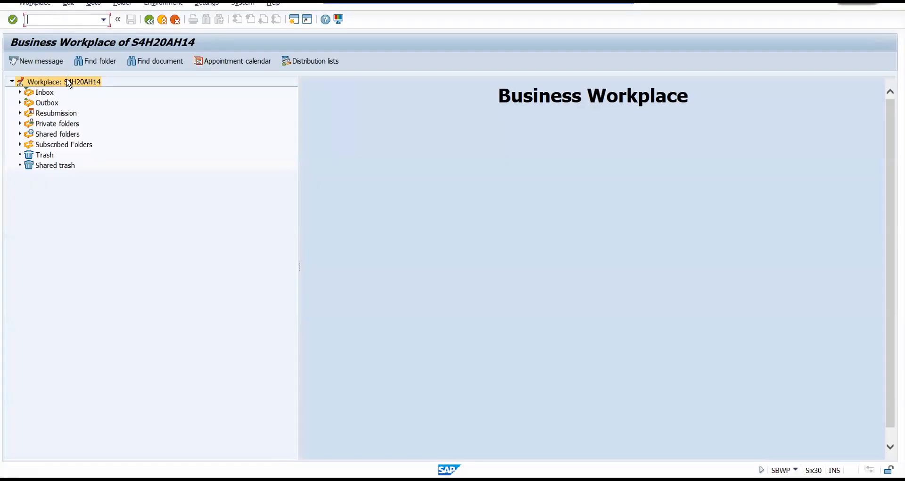
pyautogui.click(20, 92)
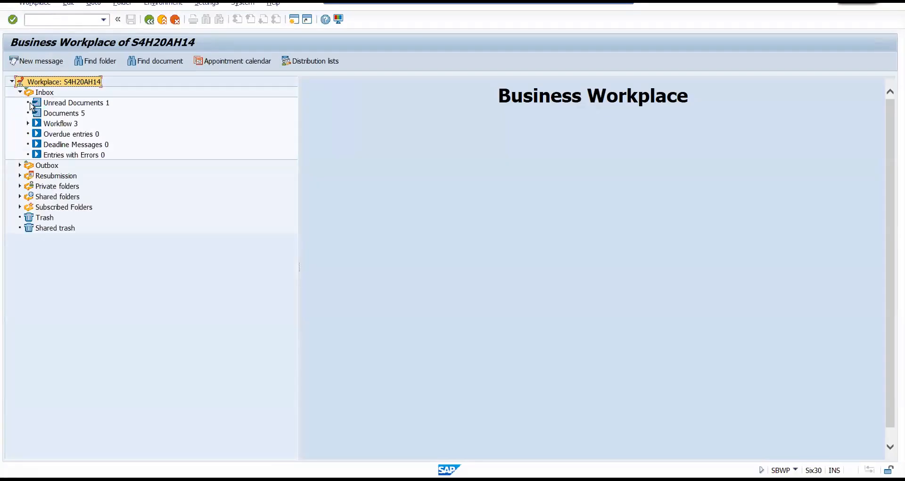
pyautogui.click(56, 114)
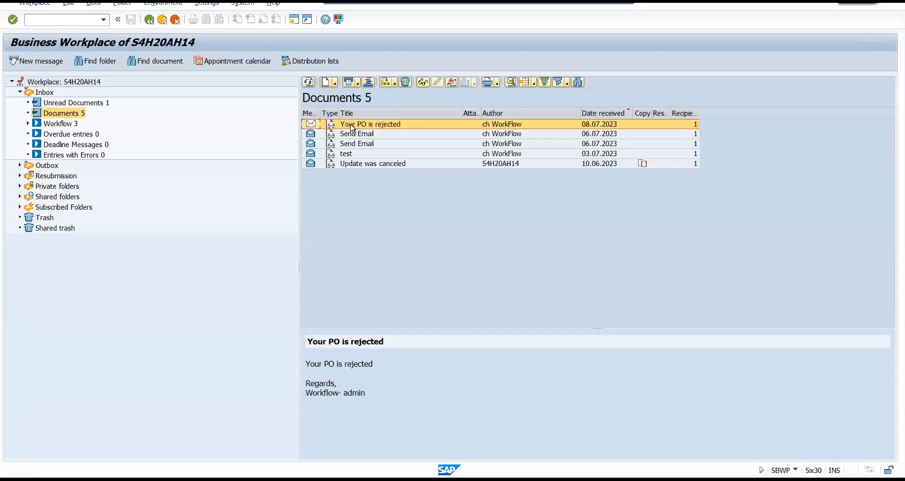
pyautogui.click(385, 128)
pyautogui.doubleClick(385, 128)
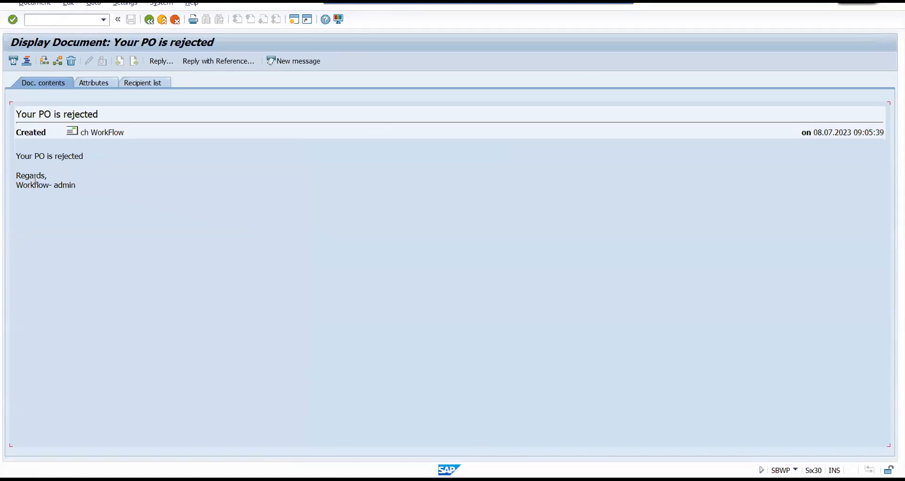
pyautogui.moveTo(20, 155); pyautogui.dragTo(150, 157)
pyautogui.click(146, 184)
pyautogui.moveTo(81, 157); pyautogui.dragTo(7, 156)
pyautogui.click(149, 20)
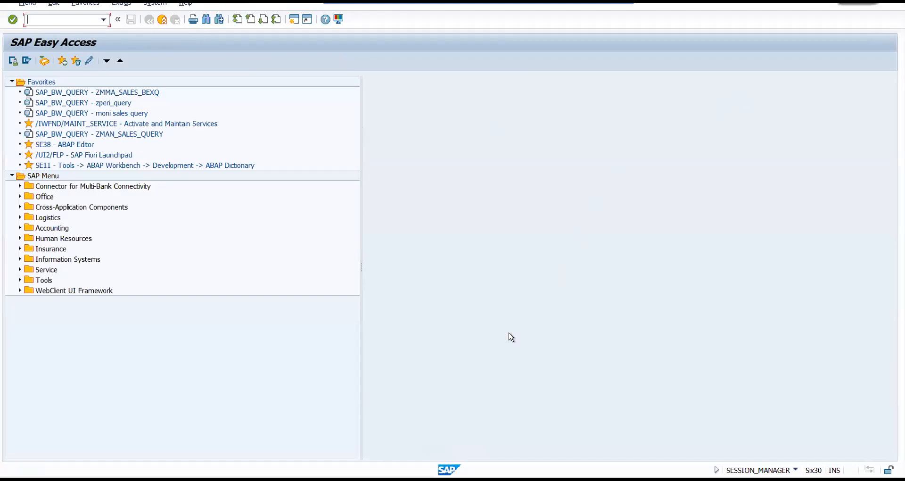
# Close the extra SAP Easy Access session and return from the workflow test to the Workflow Builder for ZWF_DEMO-1.
pyautogui.click(195, 479)
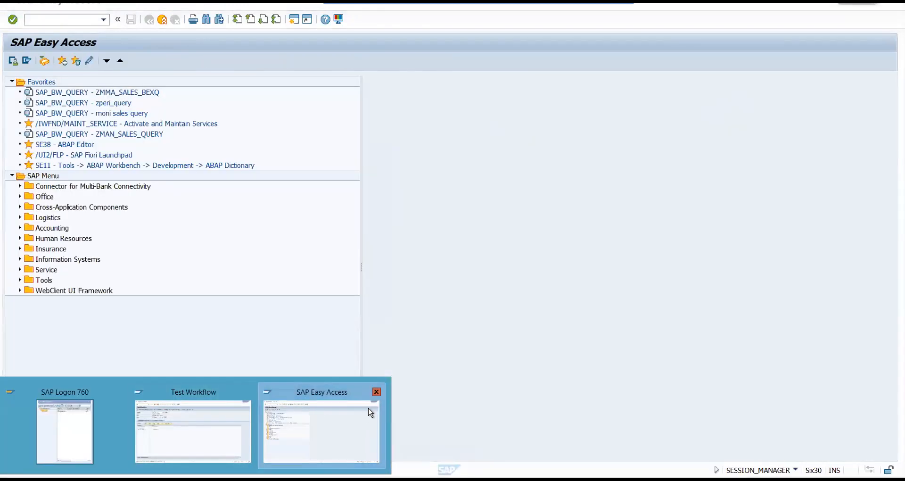
pyautogui.click(376, 392)
pyautogui.click(266, 425)
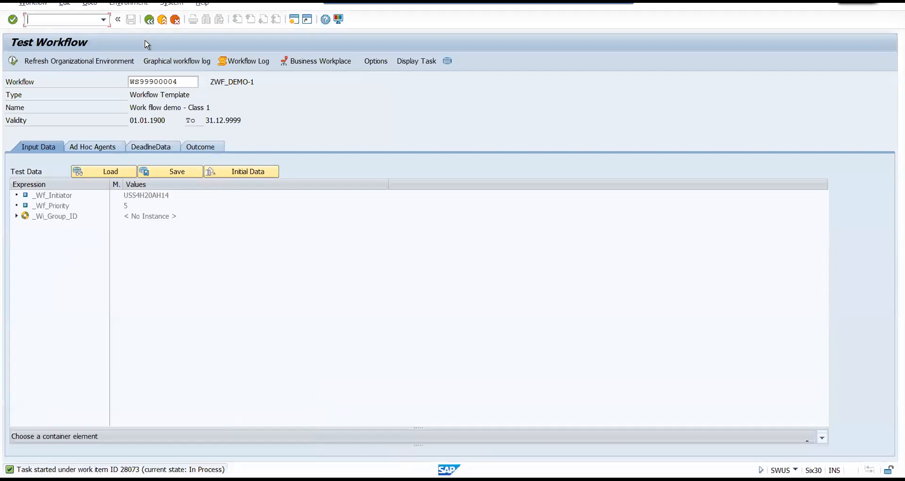
pyautogui.click(149, 19)
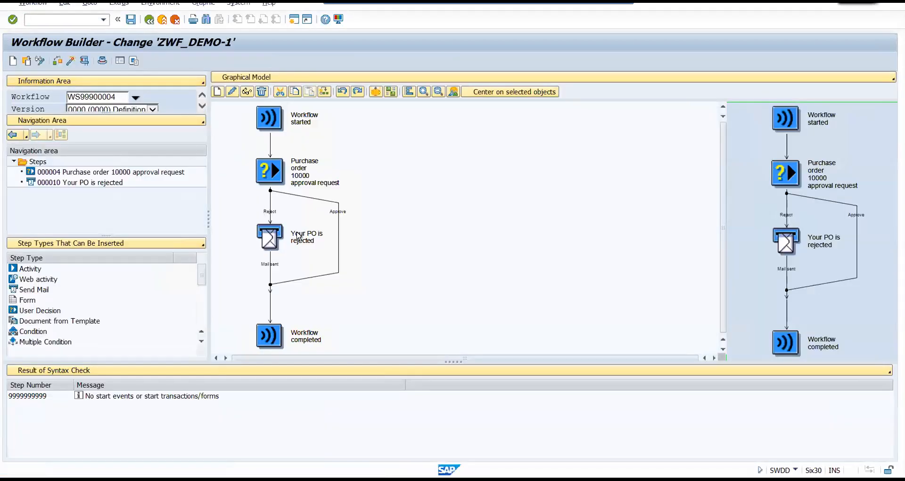
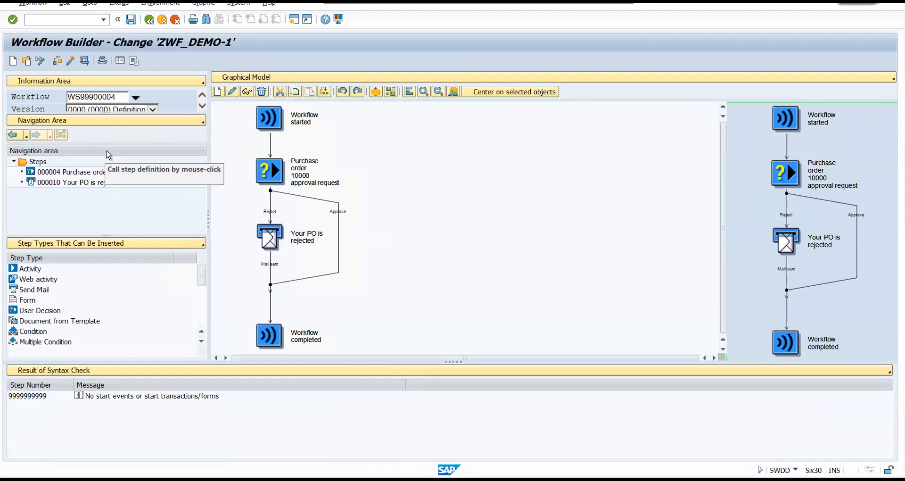
# Display the Workflow Container in place of the insertable step types and enlarge it so all elements and descriptions show.
pyautogui.click(150, 244)
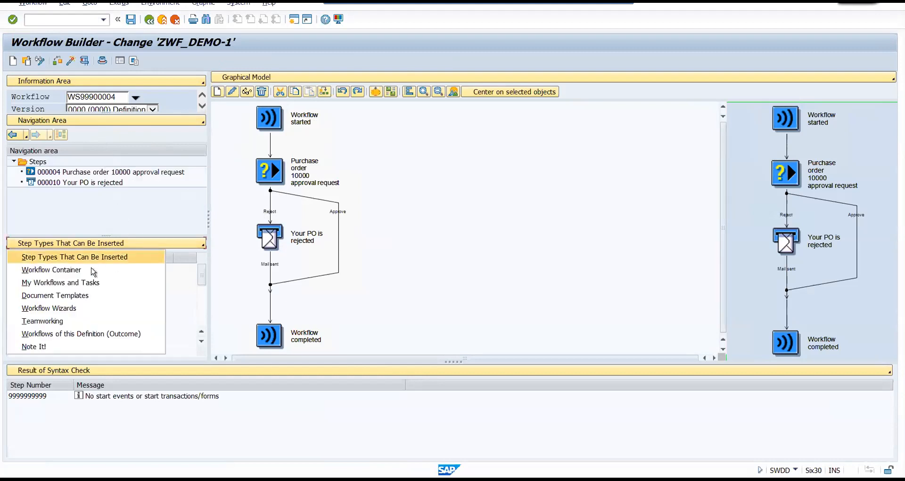
pyautogui.click(158, 210)
pyautogui.click(145, 246)
pyautogui.click(56, 272)
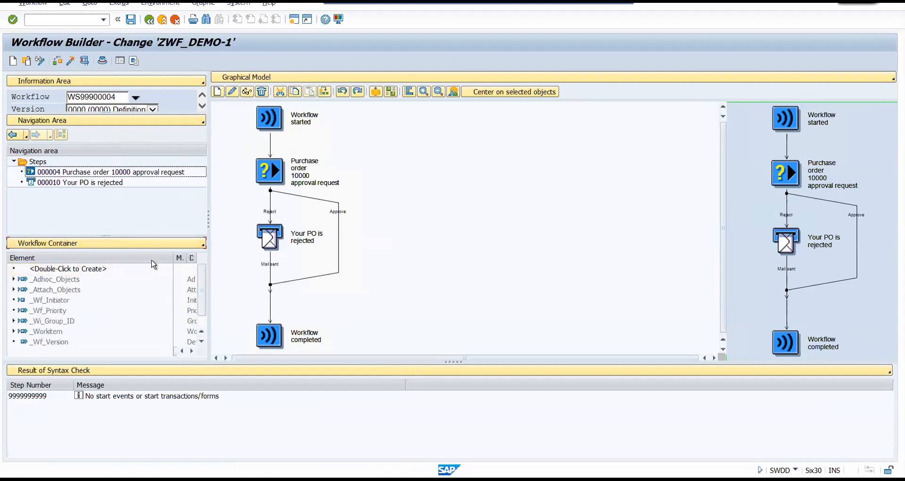
pyautogui.moveTo(106, 235); pyautogui.dragTo(103, 198)
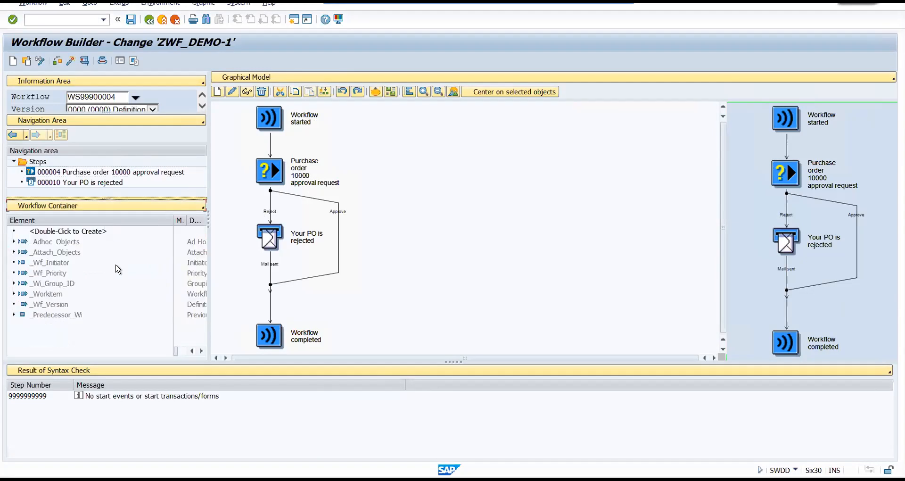
pyautogui.moveTo(173, 226); pyautogui.dragTo(145, 227)
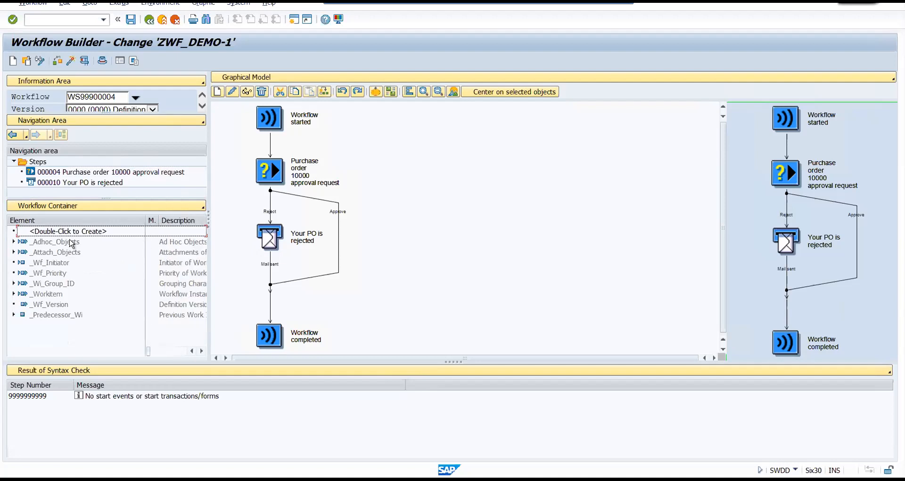
# Create a new workflow container element with "purchase_order" as both its element identifier and its name.
pyautogui.doubleClick(55, 234)
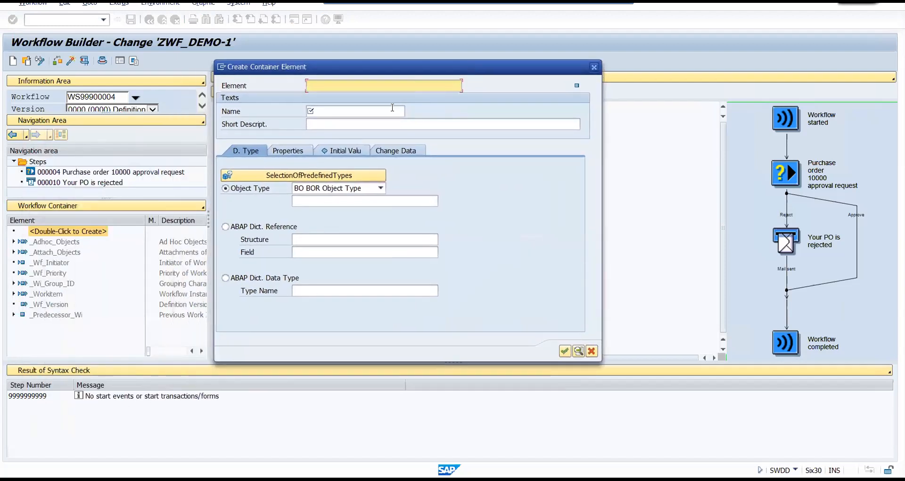
pyautogui.click(327, 87)
pyautogui.write('purchase')
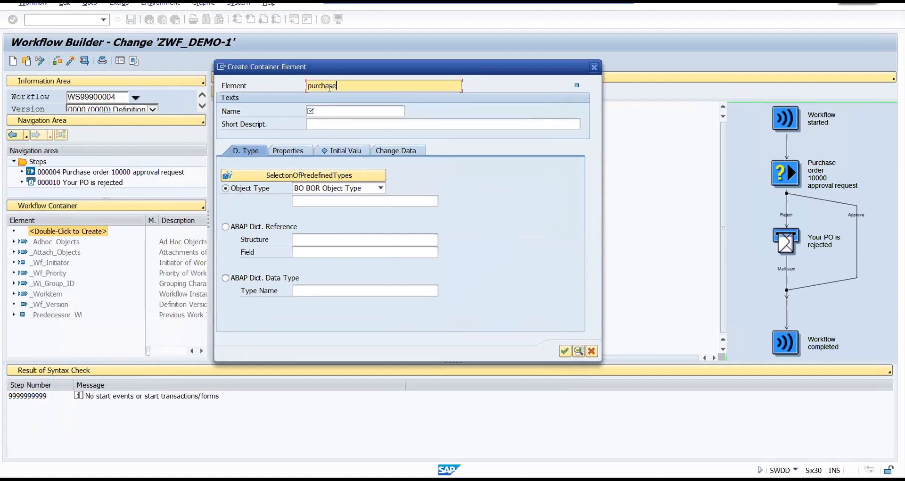
pyautogui.write('_order')
pyautogui.moveTo(372, 84); pyautogui.dragTo(271, 85)
pyautogui.hotkey('ctrl', 'c')
pyautogui.click(325, 112)
pyautogui.hotkey('ctrl', 'v')
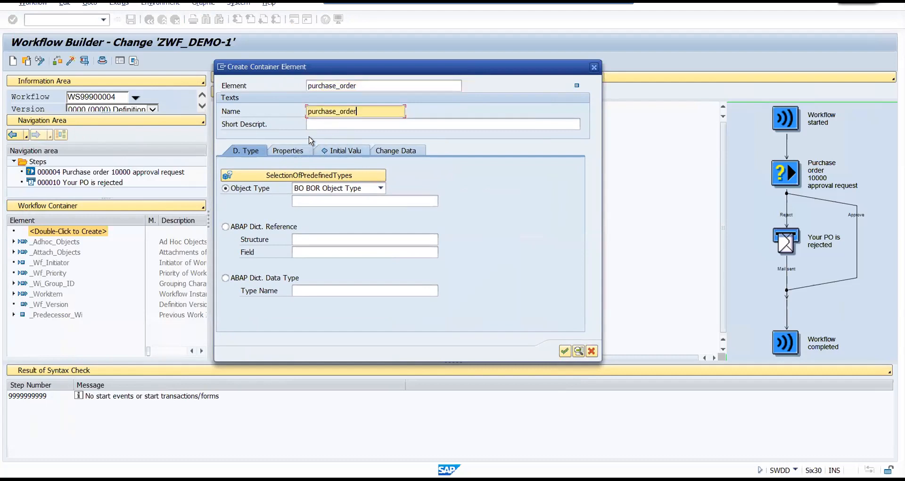
# Enter "purchase order" as the short description of the new container element.
pyautogui.press('Tab')
pyautogui.write('upr')
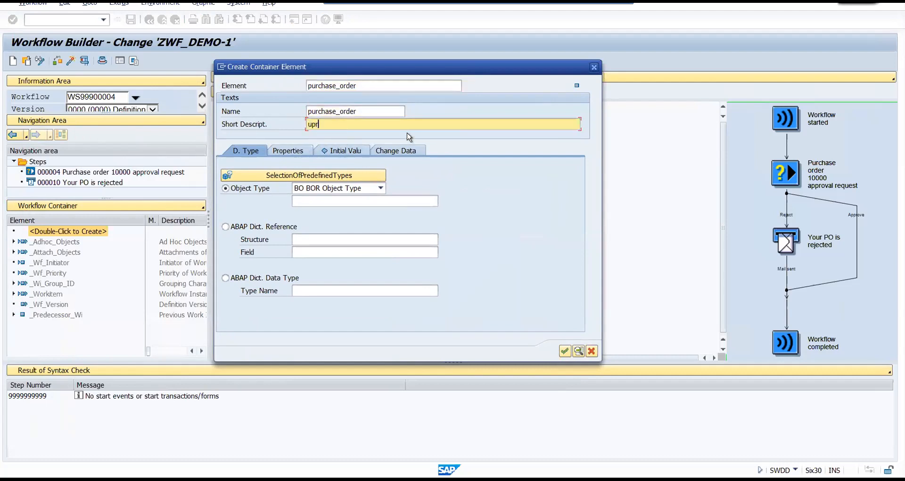
pyautogui.press('BackSpace')
pyautogui.press('BackSpace')
pyautogui.press('BackSpace')
pyautogui.press('BackSpace')
pyautogui.press('BackSpace')
pyautogui.hotkey('shift', 'Tab')
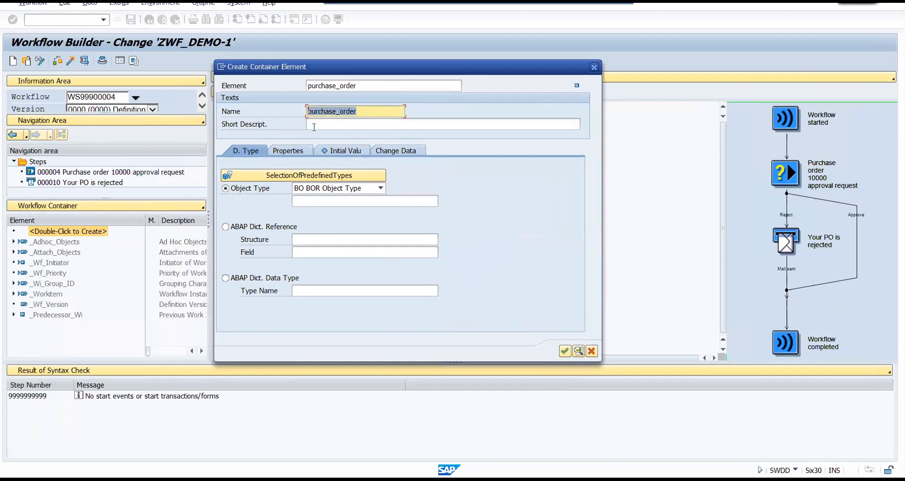
pyautogui.click(316, 124)
pyautogui.write('purchase order')
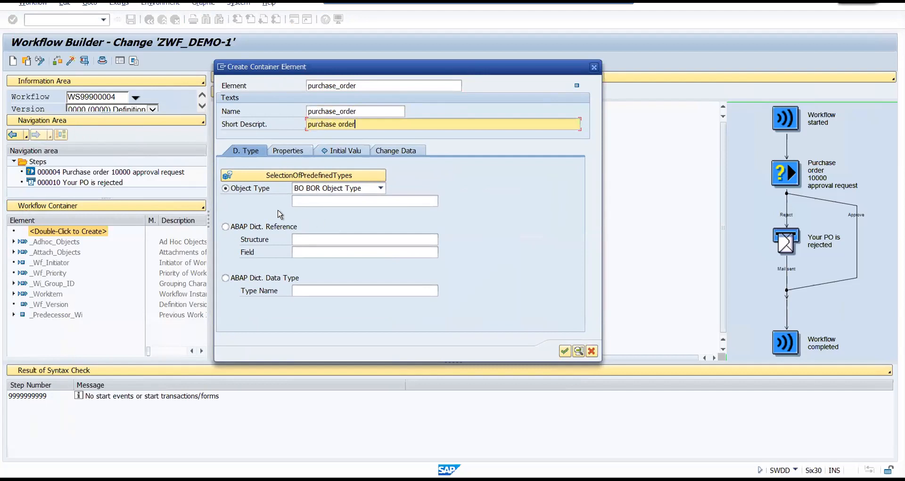
pyautogui.doubleClick(370, 113)
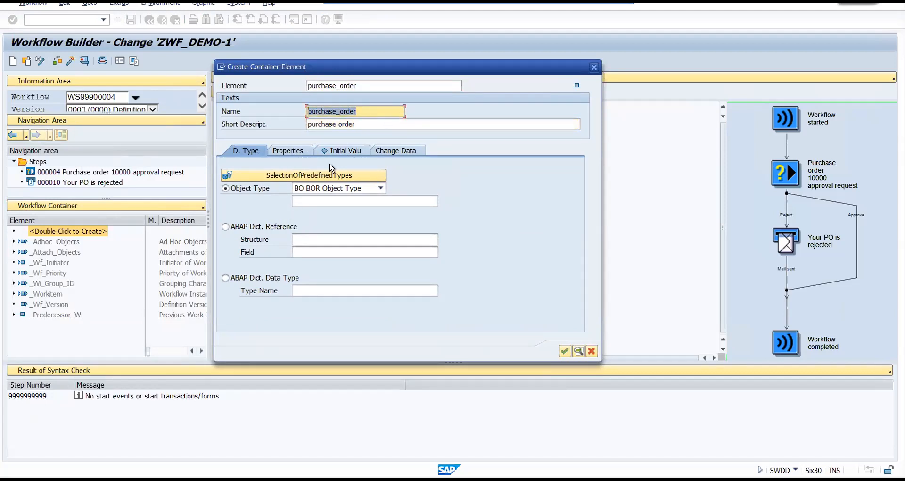
pyautogui.click(380, 188)
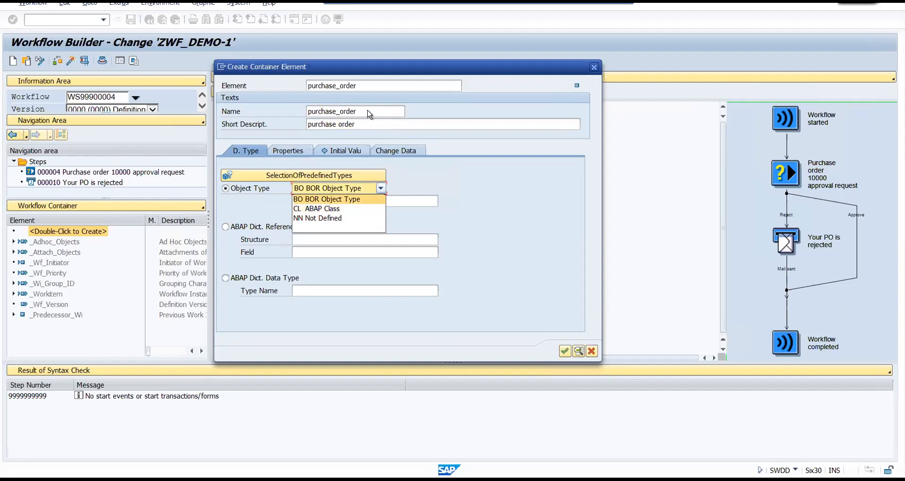
pyautogui.click(472, 214)
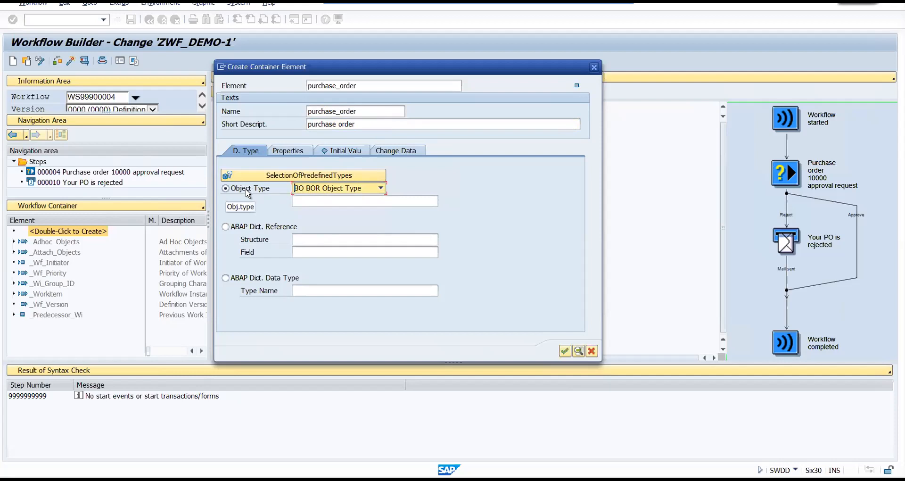
pyautogui.click(226, 227)
pyautogui.click(308, 240)
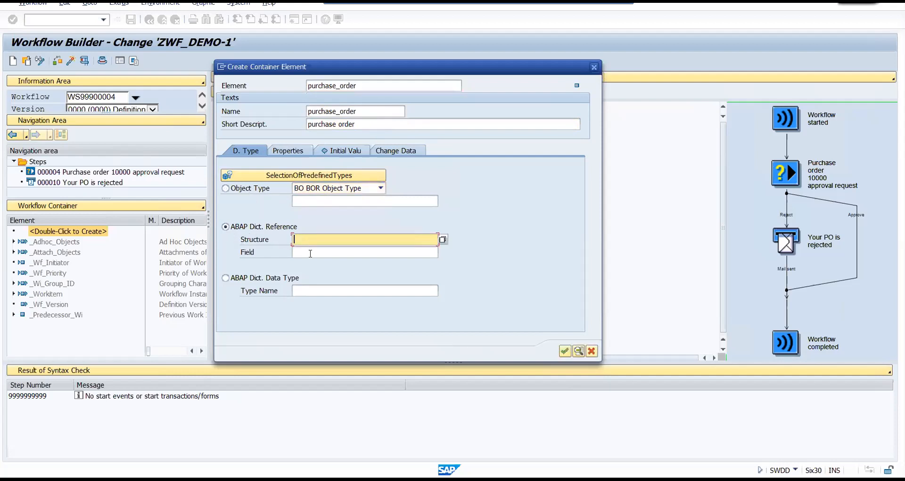
pyautogui.click(307, 240)
pyautogui.click(301, 253)
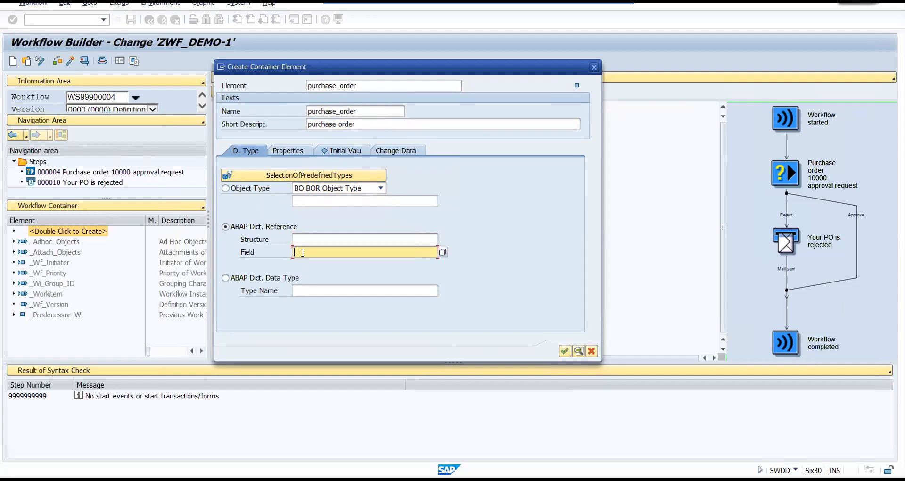
pyautogui.click(301, 239)
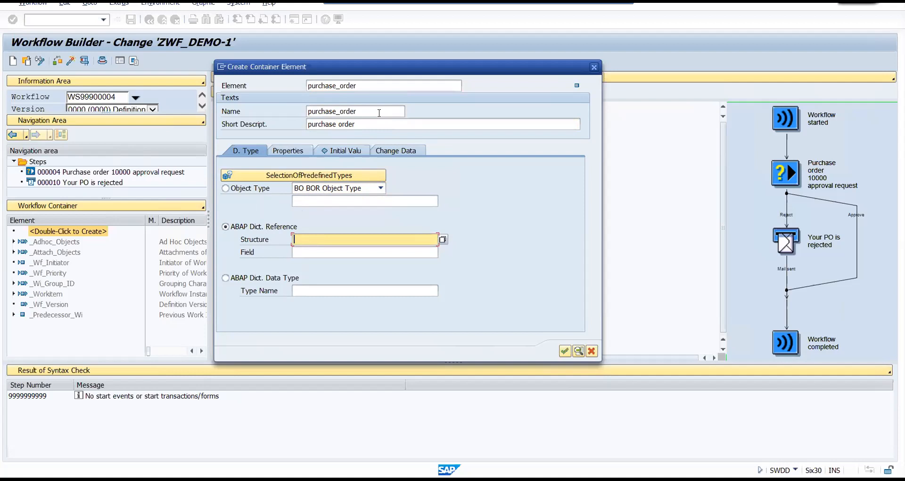
# Type the container element by the ABAP Dictionary data type EBELN and add it to the workflow container.
pyautogui.click(226, 278)
pyautogui.click(379, 290)
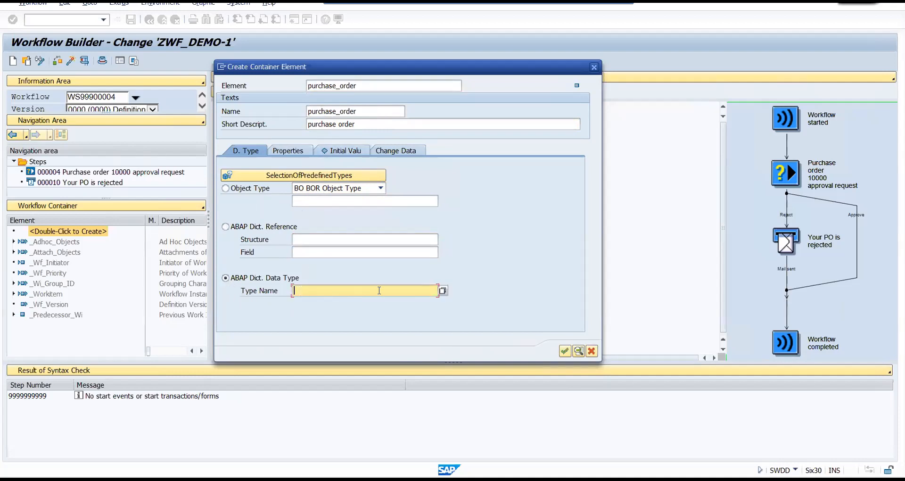
pyautogui.write('ebeln')
pyautogui.doubleClick(323, 290)
pyautogui.click(565, 350)
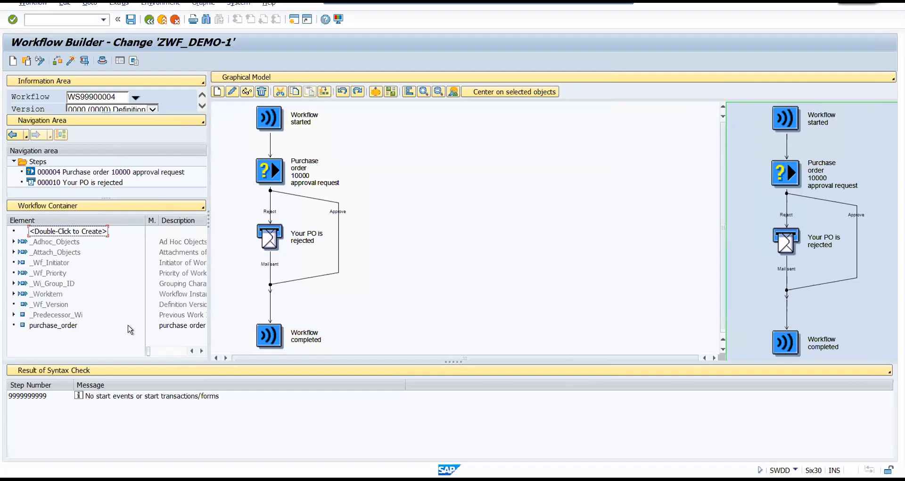
# Save, check and activate the workflow definition ZWF_DEMO-1.
pyautogui.click(131, 20)
pyautogui.click(58, 62)
pyautogui.click(71, 61)
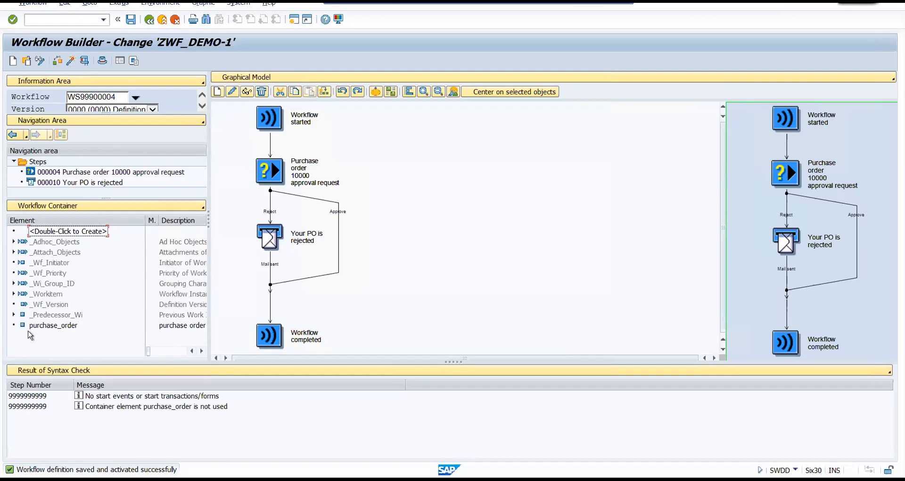
# Mark the purchase_order container element as an import and export parameter and make it mandatory.
pyautogui.doubleClick(64, 326)
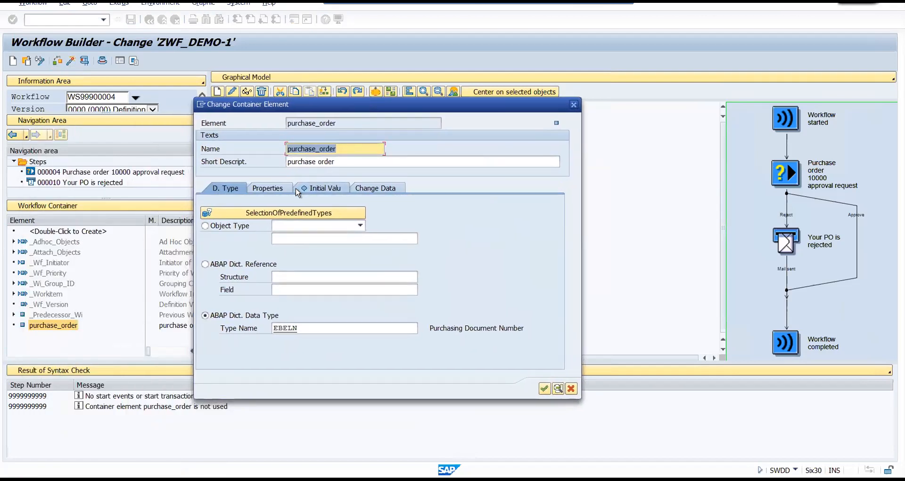
pyautogui.click(268, 188)
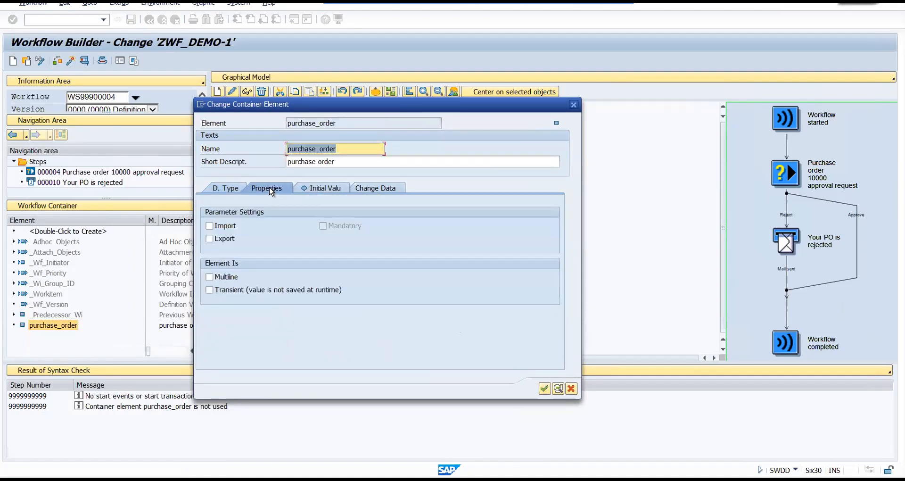
pyautogui.click(209, 226)
pyautogui.click(209, 239)
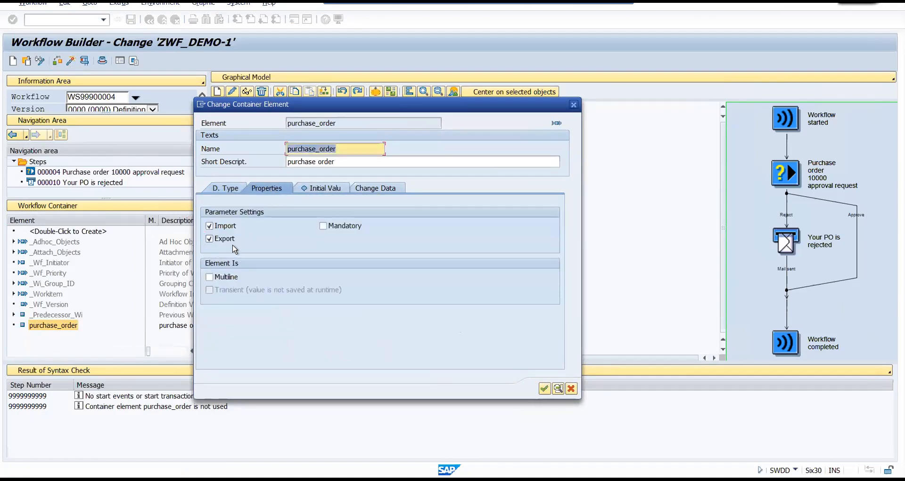
pyautogui.click(323, 228)
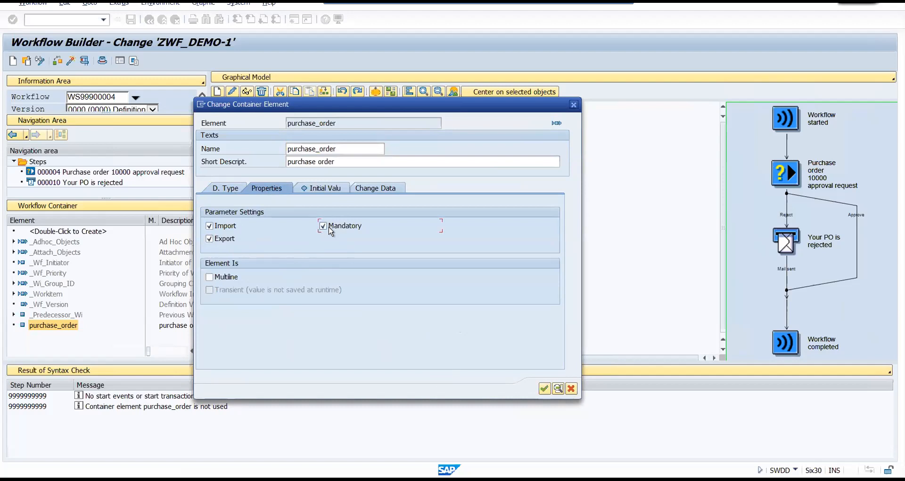
pyautogui.click(544, 388)
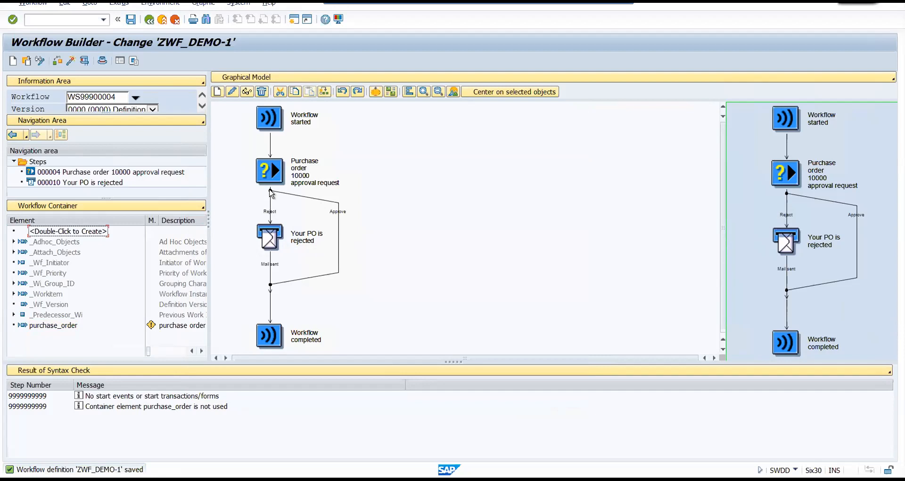
# Open the purchase order approval decision step and replace 10000 in its title with the placeholder &1.
pyautogui.click(267, 174)
pyautogui.doubleClick(267, 173)
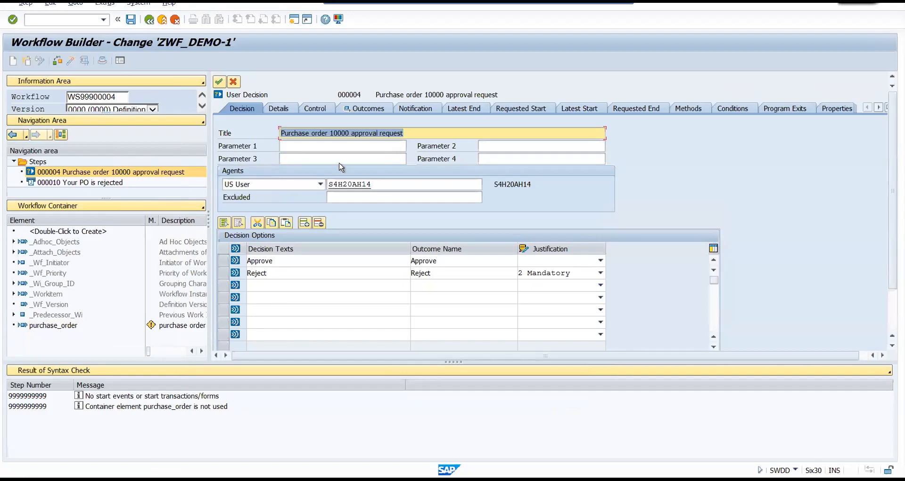
pyautogui.moveTo(348, 133); pyautogui.dragTo(329, 132)
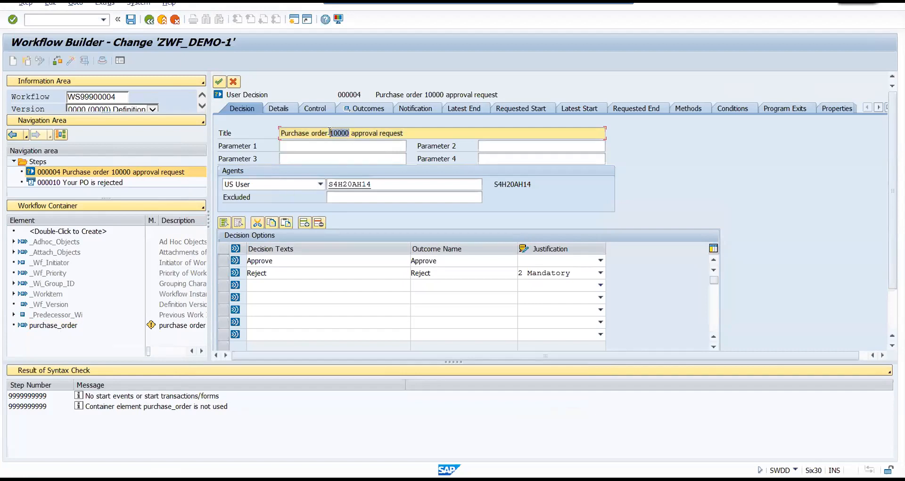
pyautogui.press('Delete')
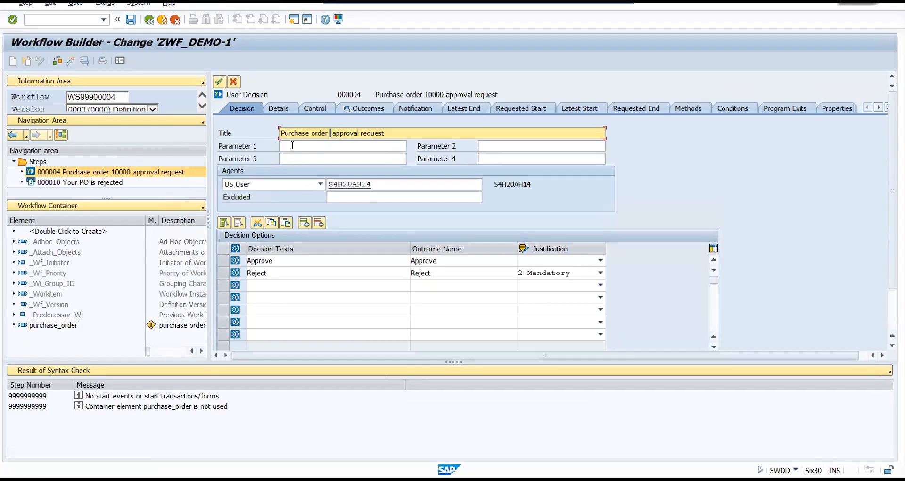
pyautogui.click(292, 145)
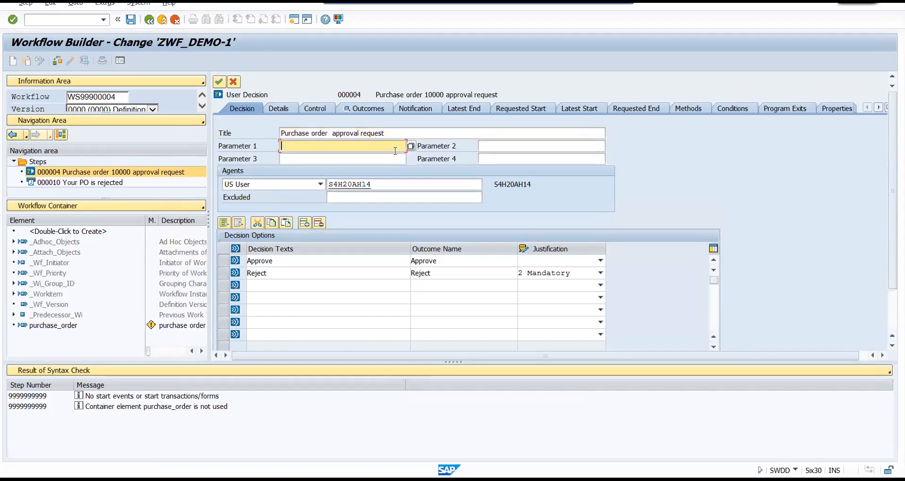
pyautogui.click(330, 134)
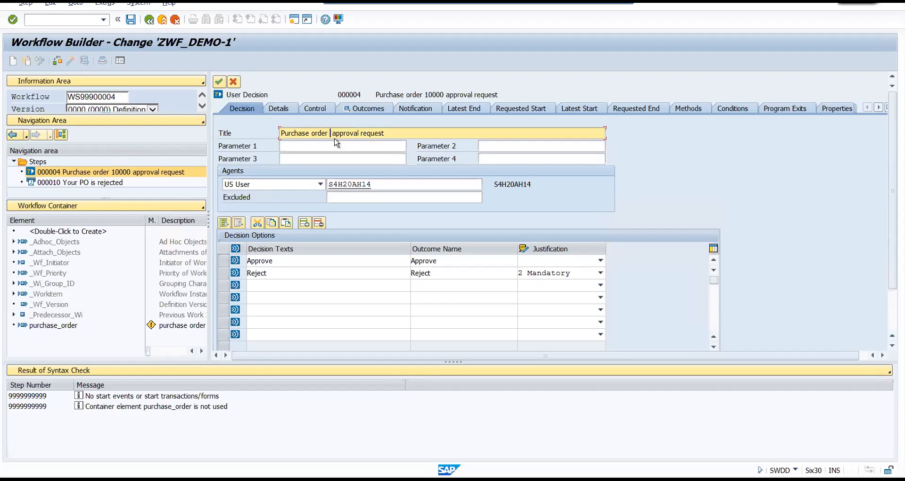
pyautogui.write('&1')
# Examine the &1 placeholder in the decision title together with the fields Parameter 1 to Parameter 4.
pyautogui.click(395, 133)
pyautogui.doubleClick(330, 134)
pyautogui.click(328, 146)
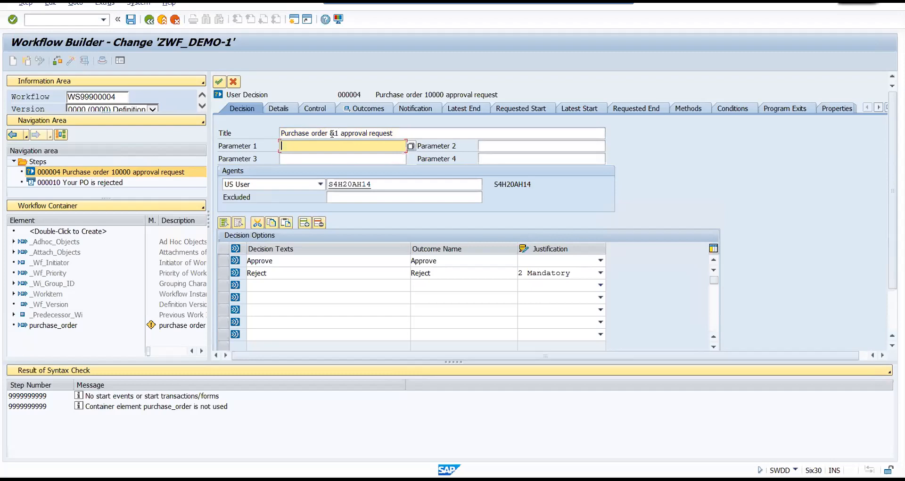
pyautogui.doubleClick(332, 133)
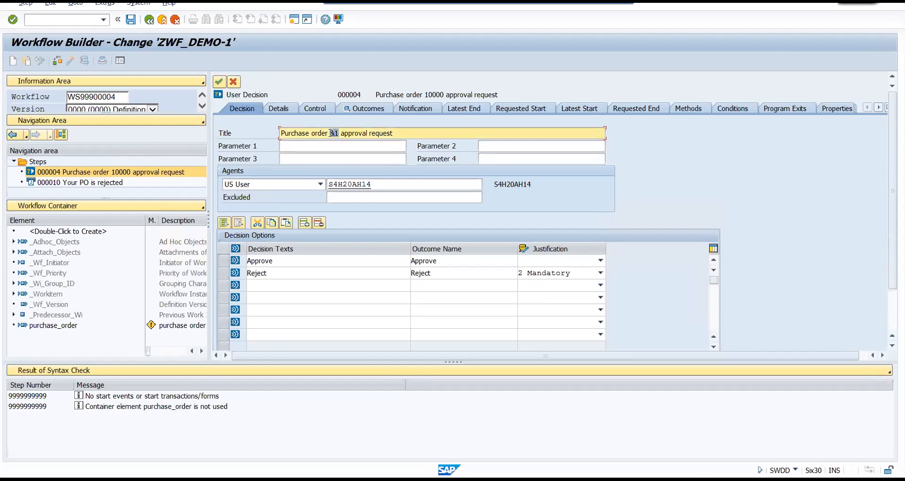
pyautogui.click(301, 147)
pyautogui.click(525, 147)
pyautogui.click(537, 158)
pyautogui.click(337, 146)
pyautogui.click(338, 155)
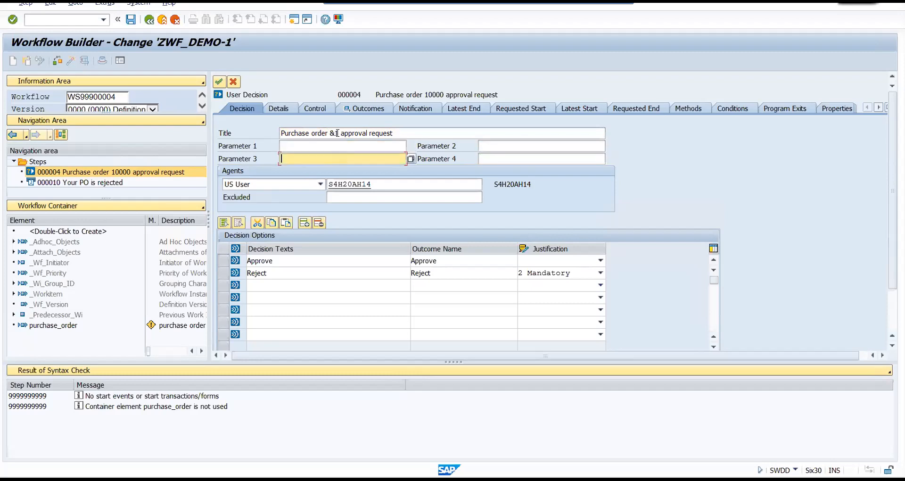
pyautogui.click(340, 134)
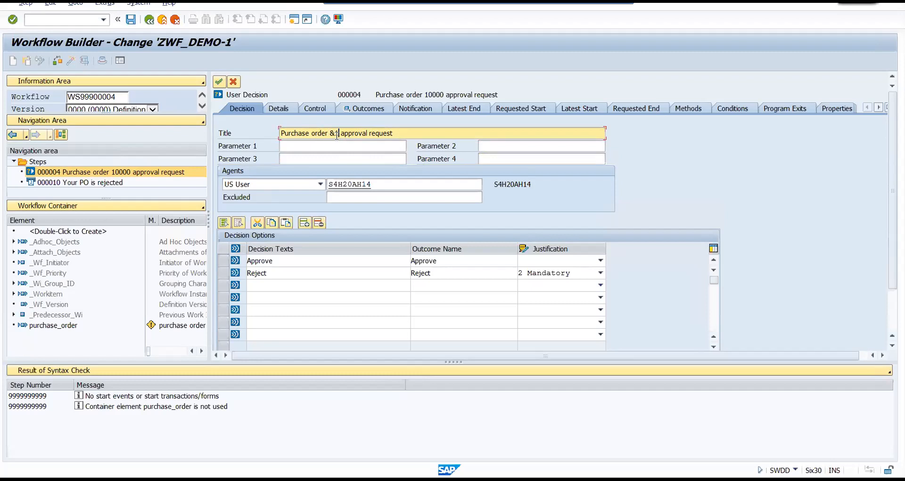
pyautogui.click(325, 148)
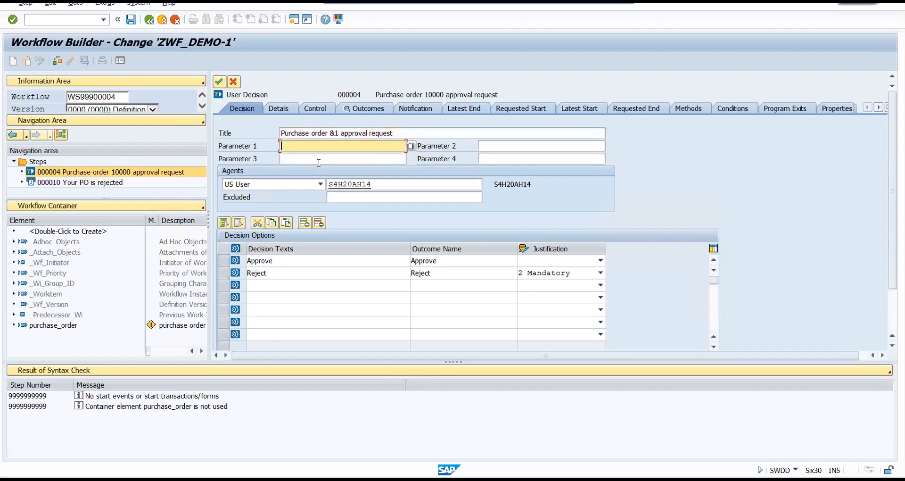
# Assign the purchase_order container element to Parameter 1 of the purchase order approval decision step.
pyautogui.click(340, 158)
pyautogui.doubleClick(333, 133)
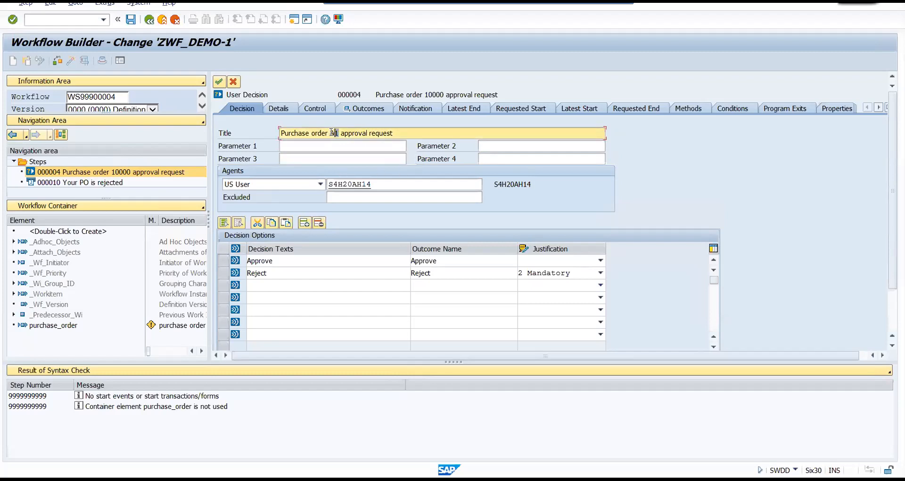
pyautogui.click(300, 145)
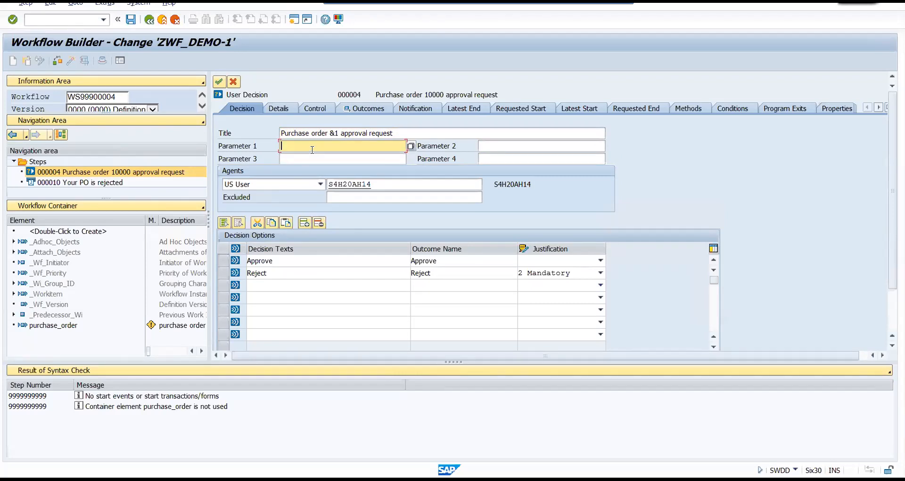
pyautogui.click(411, 147)
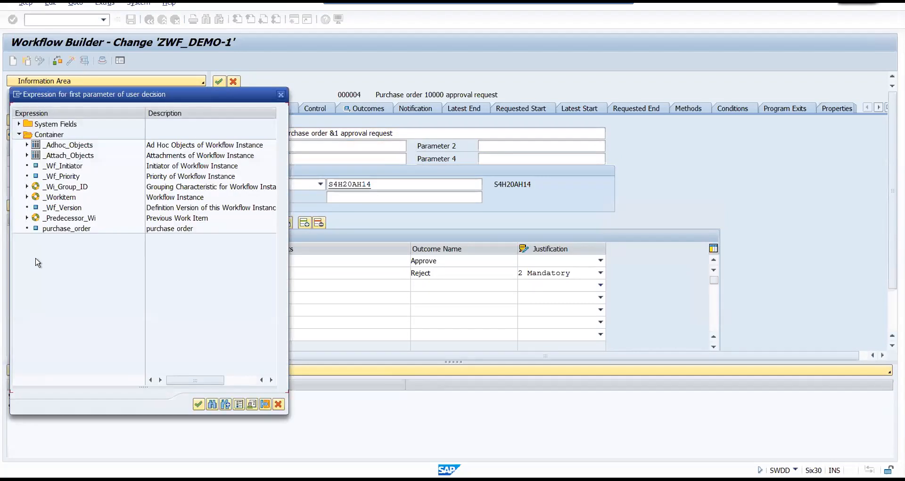
pyautogui.doubleClick(56, 231)
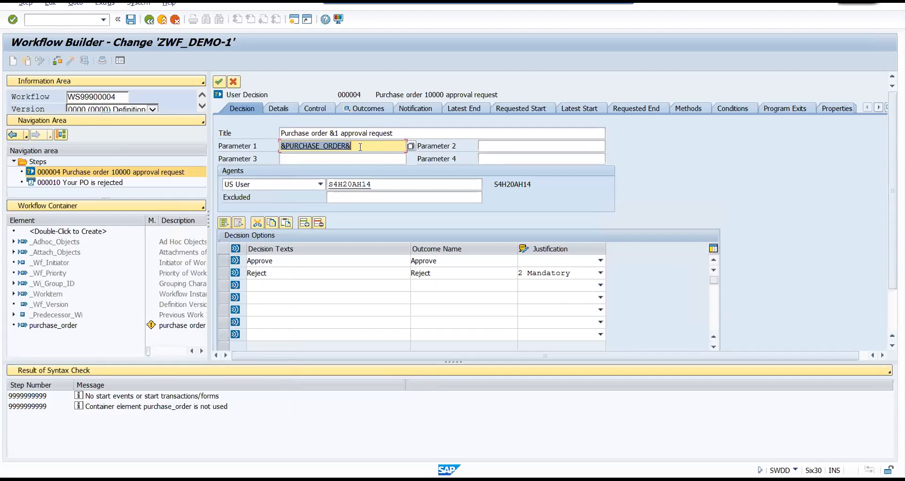
# Apply the decision step changes, then save and activate the workflow definition ZWF_DEMO-1.
pyautogui.click(131, 22)
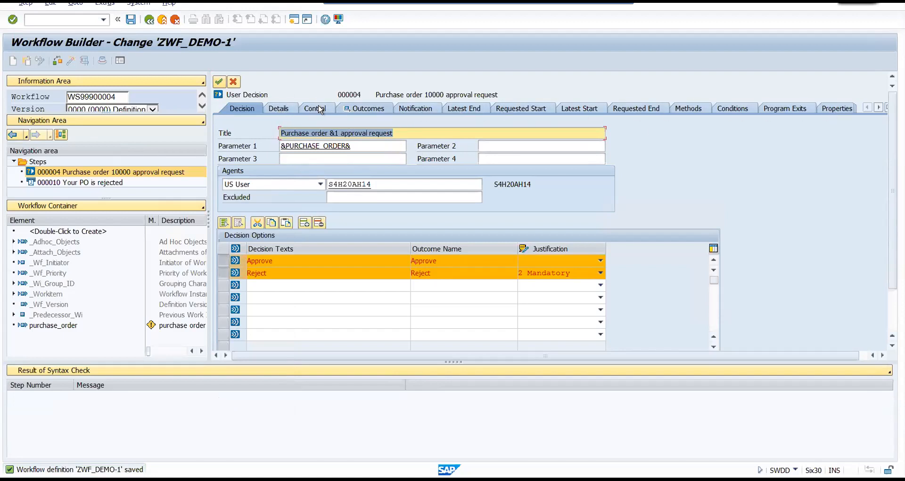
pyautogui.click(131, 21)
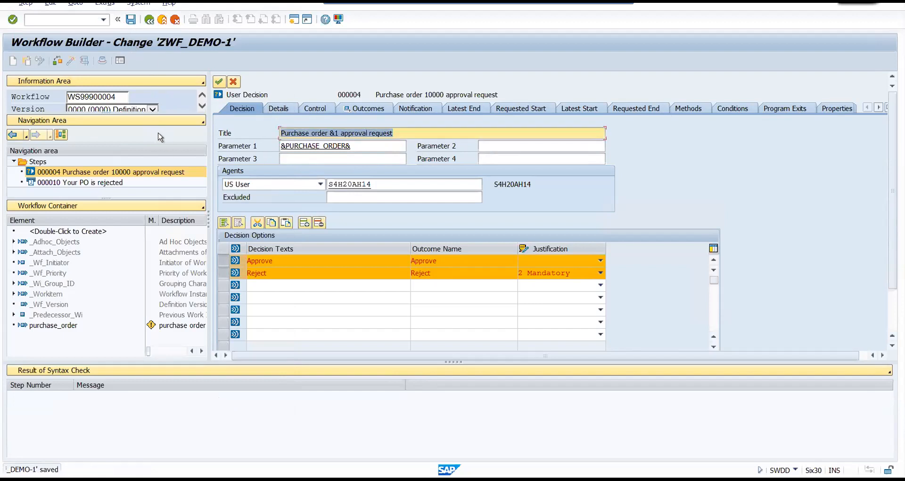
pyautogui.click(218, 82)
pyautogui.click(70, 61)
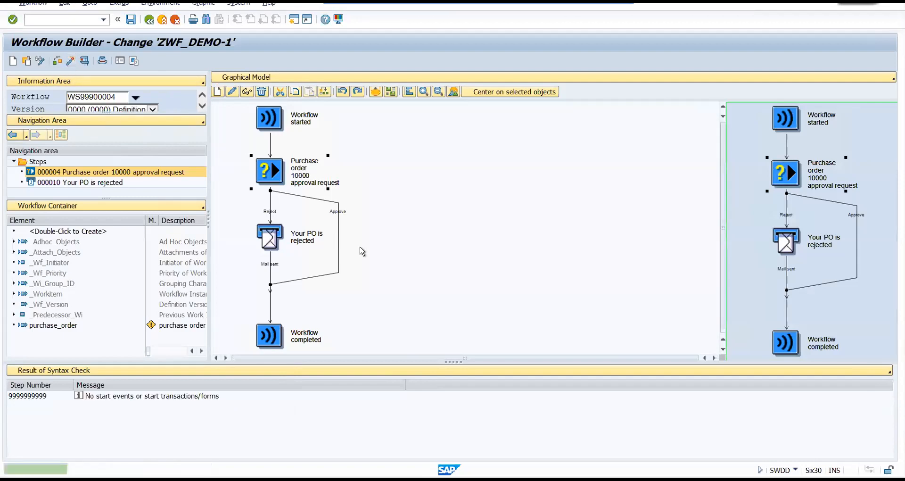
# Test the workflow with a purchase order number in purchase_order, approve the request and return to the workflow definition.
pyautogui.click(84, 61)
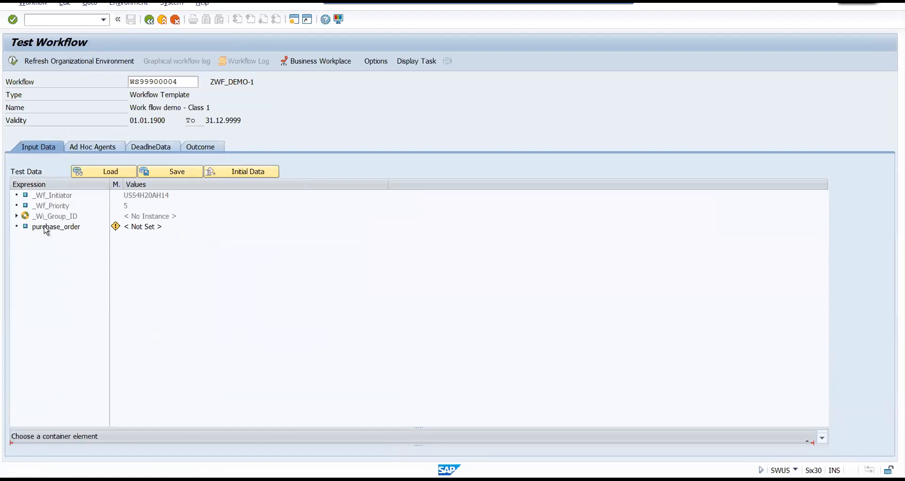
pyautogui.click(46, 227)
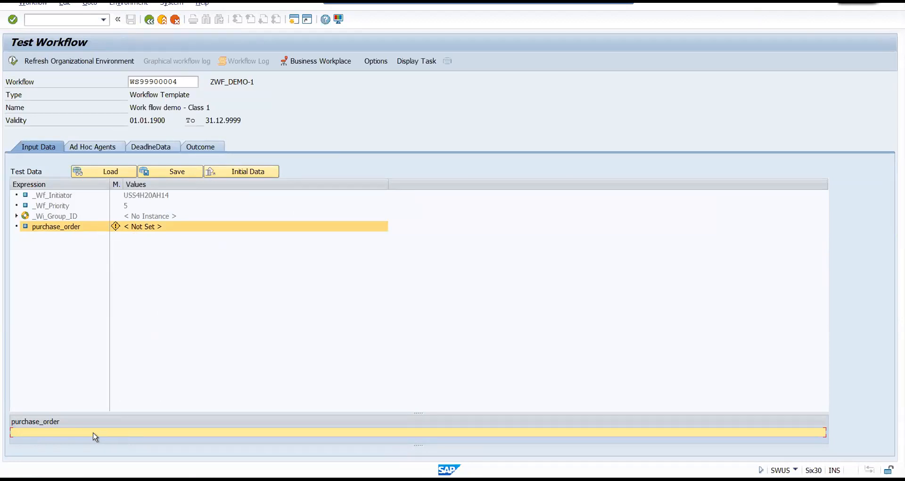
pyautogui.write('9999999')
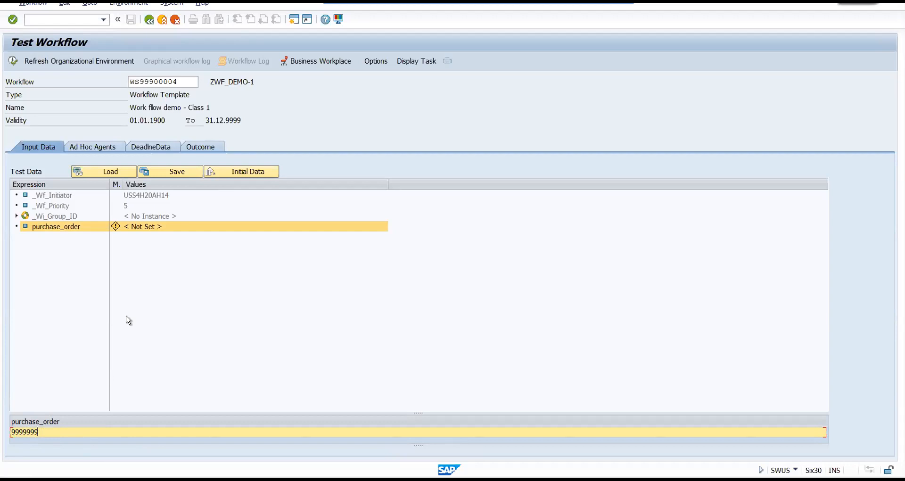
pyautogui.click(13, 62)
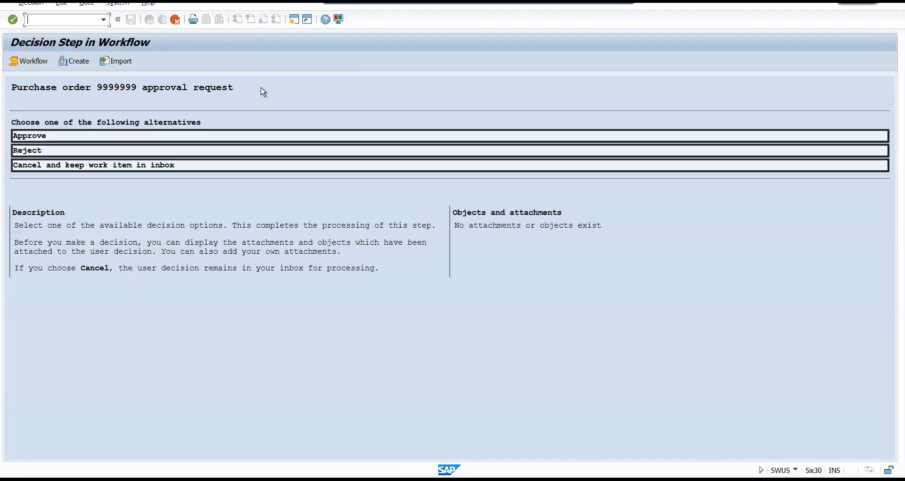
pyautogui.click(43, 136)
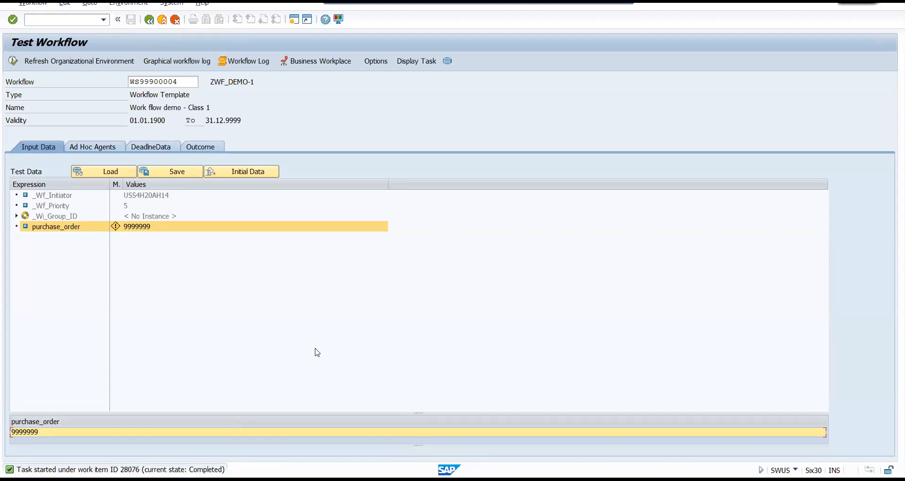
pyautogui.click(149, 20)
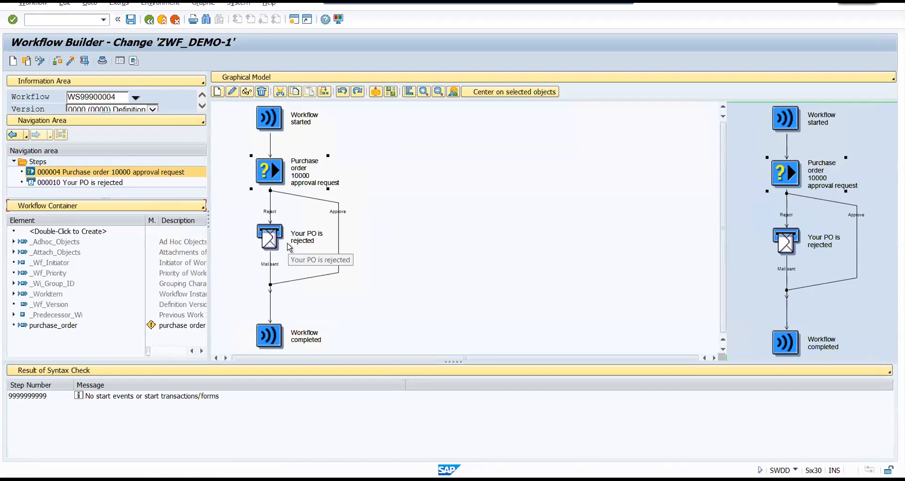
# Start another workflow test with a different purchase order number as the purchase_order value.
pyautogui.click(85, 61)
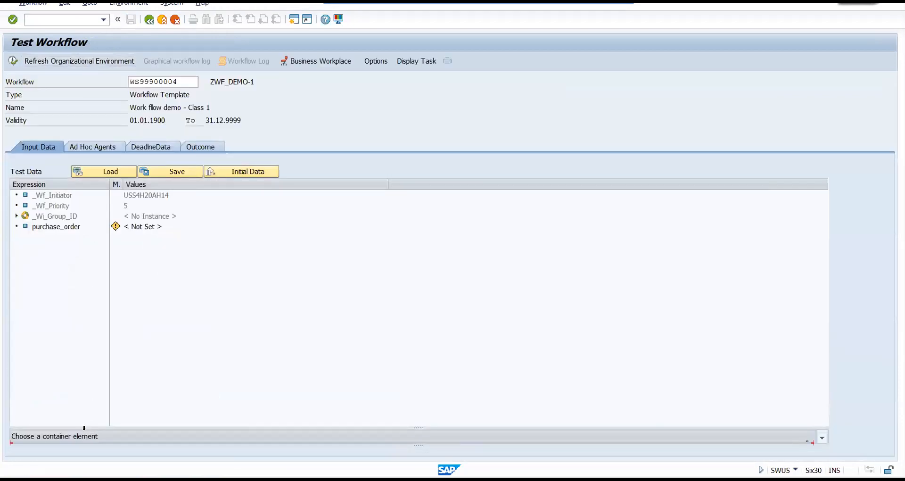
pyautogui.click(49, 227)
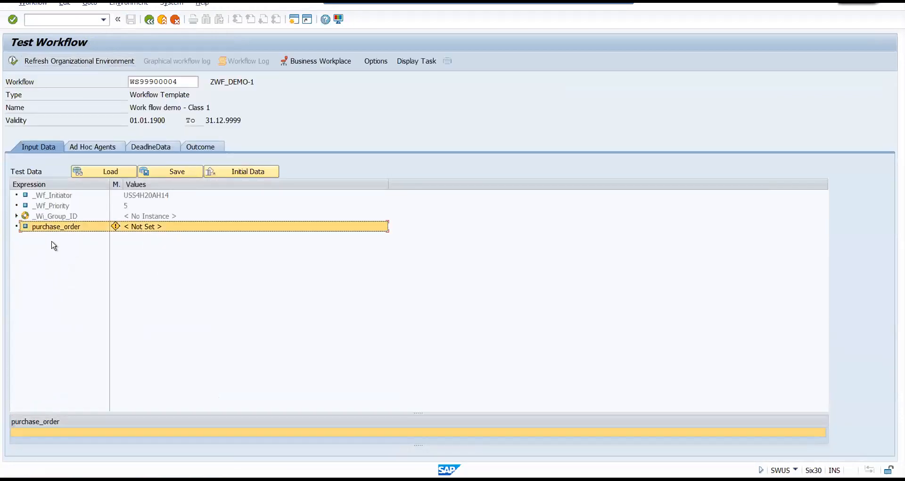
pyautogui.click(33, 436)
pyautogui.write('987654')
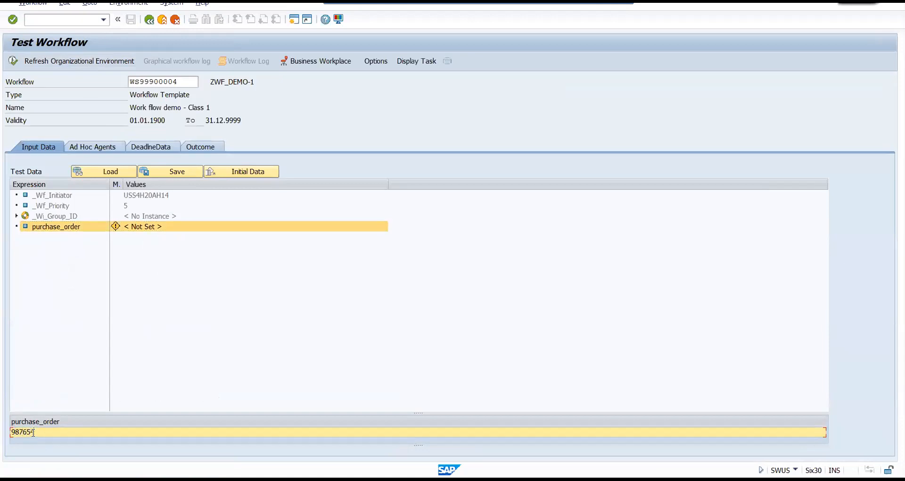
pyautogui.write('321')
pyautogui.press('Return')
pyautogui.press('F8')
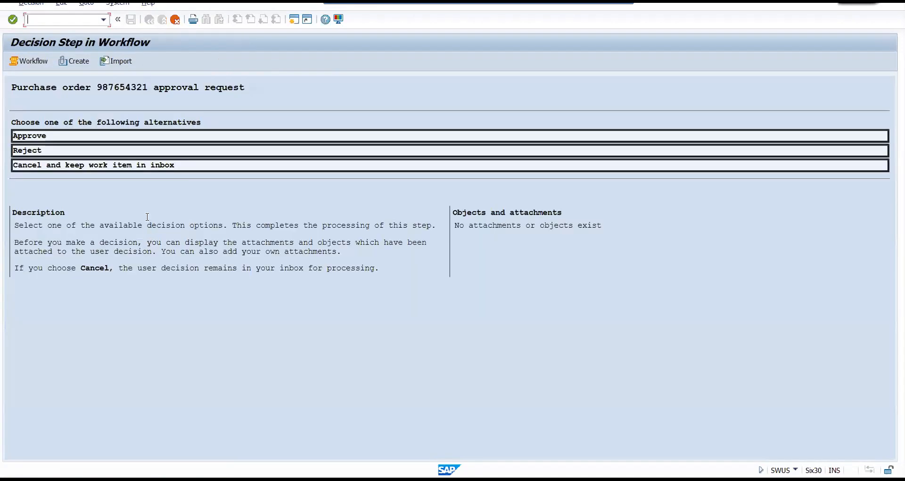
# Reject the purchase order approval request with the justification "rejected - this is not right time to raise".
pyautogui.click(61, 150)
pyautogui.write('rejected -')
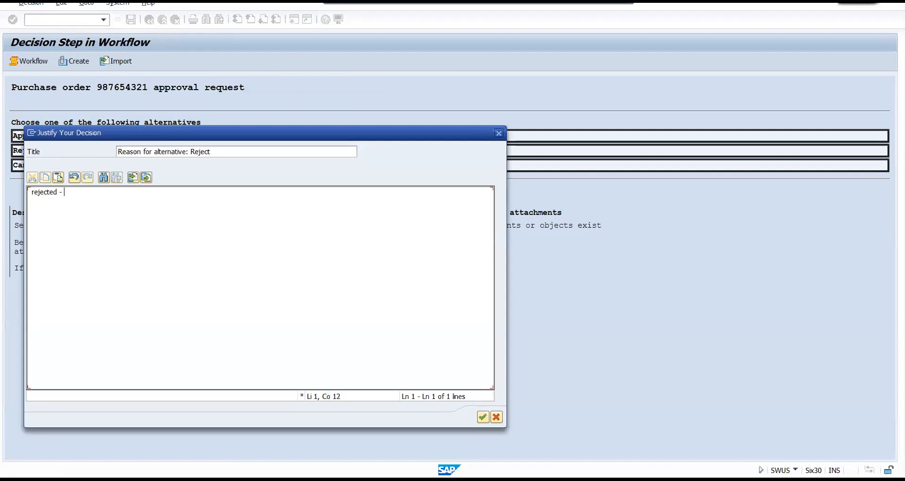
pyautogui.write('this is not right time to raise po')
pyautogui.click(482, 417)
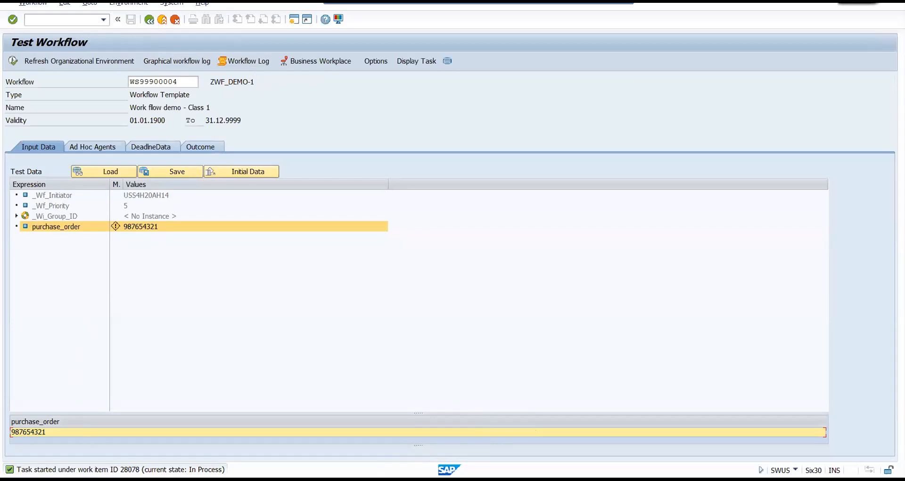
# Open the details of the task-started message and copy the work item ID from it.
pyautogui.click(120, 469)
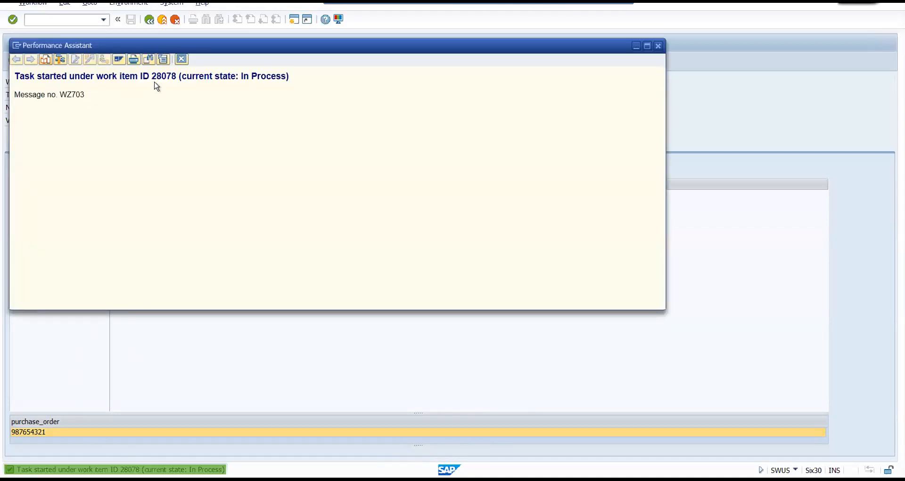
pyautogui.doubleClick(164, 76)
pyautogui.hotkey('ctrl', 'c')
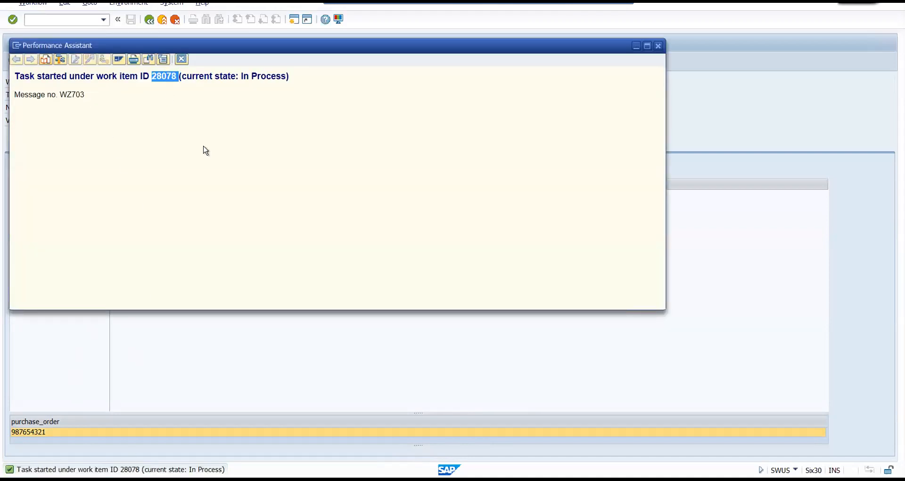
pyautogui.click(659, 47)
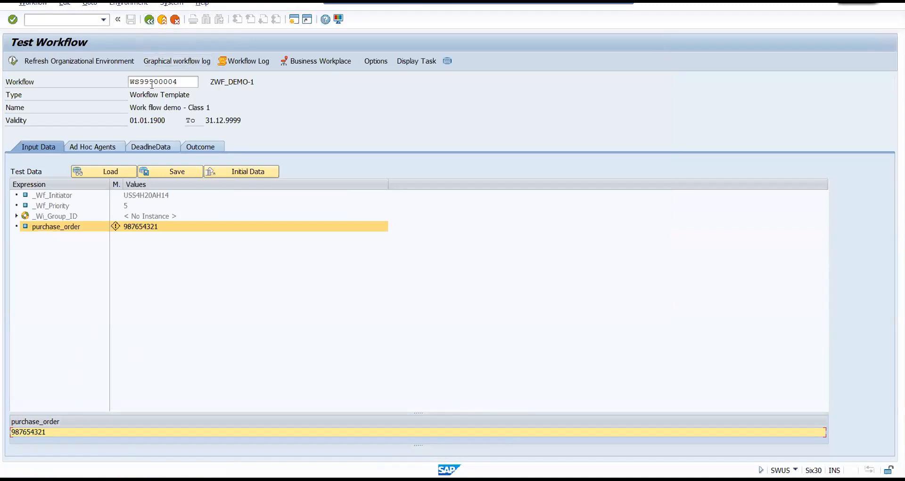
# Leave the workflow test, run transaction SWI1 and select work items by the copied work item ID.
pyautogui.click(149, 20)
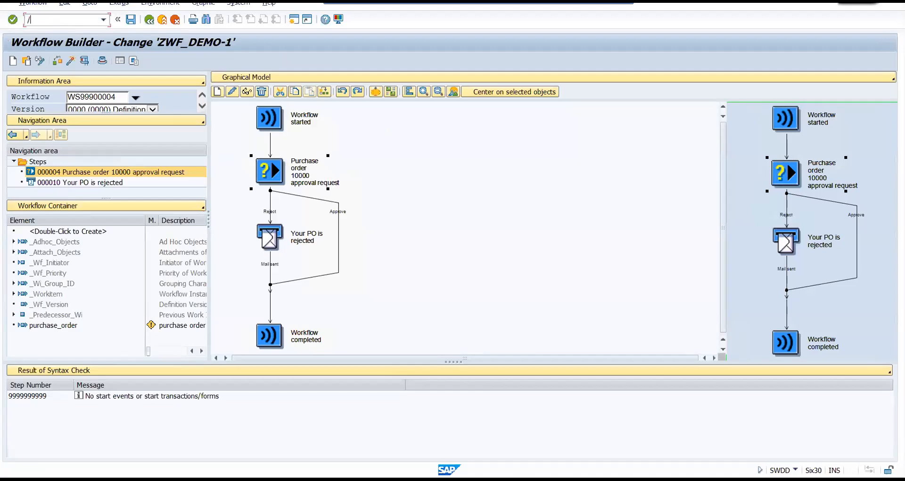
pyautogui.write('/nswi1')
pyautogui.press('Return')
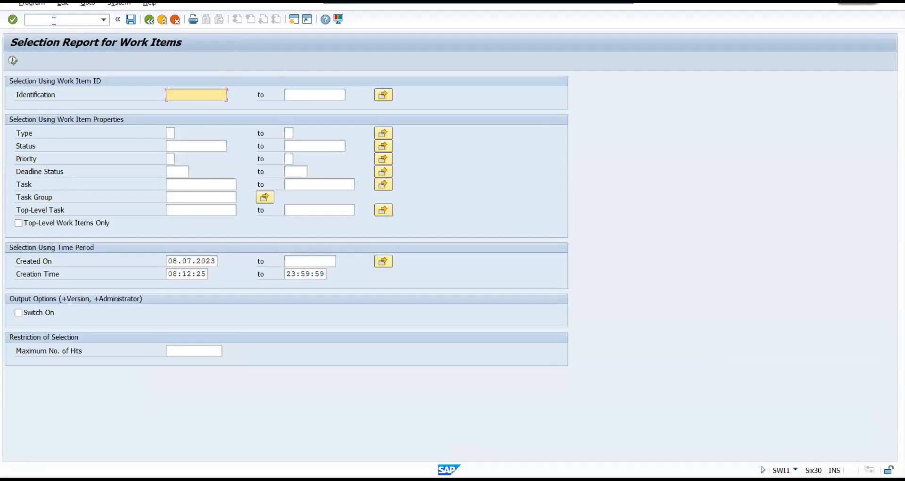
pyautogui.hotkey('ctrl', 'v')
pyautogui.click(14, 61)
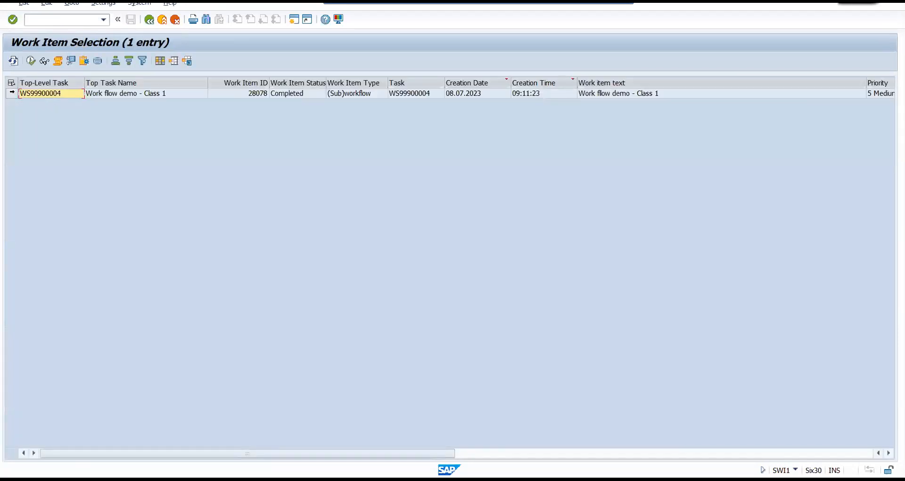
# Open the technical workflow log of the selected work item and switch it to the chronological view.
pyautogui.click(11, 93)
pyautogui.click(58, 61)
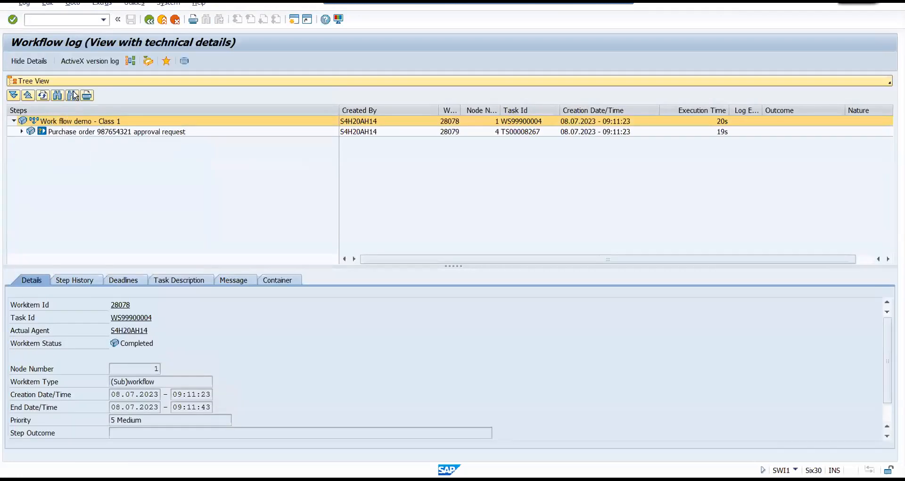
pyautogui.click(70, 82)
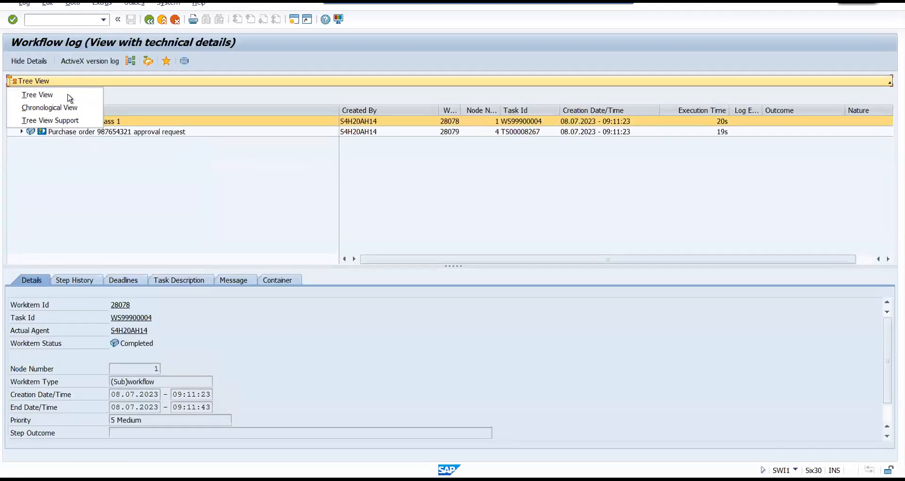
pyautogui.click(66, 108)
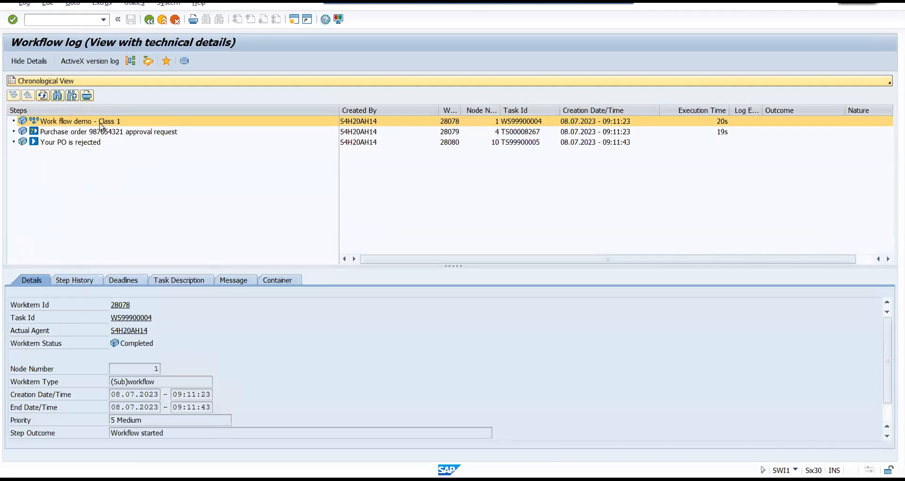
# Open the print version of the complete workflow log and expand the workflow and purchase order decision entries.
pyautogui.click(23, 3)
pyautogui.moveTo(40, 16)
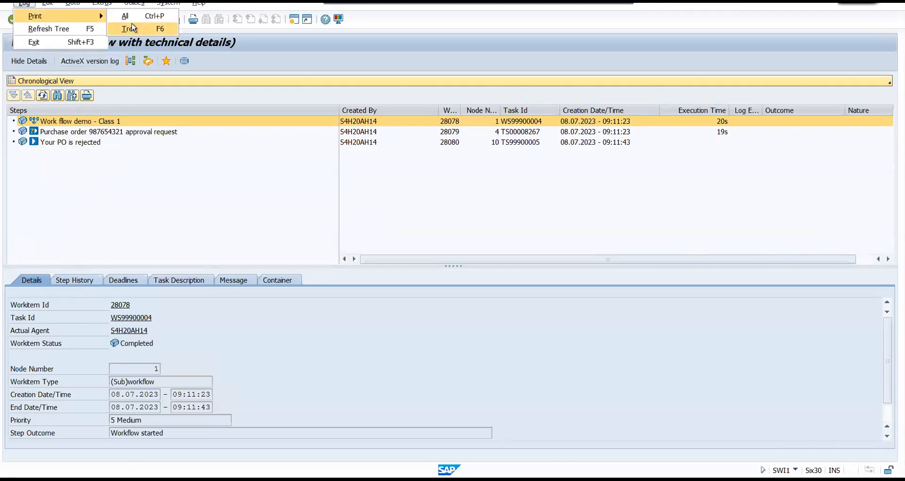
pyautogui.click(158, 17)
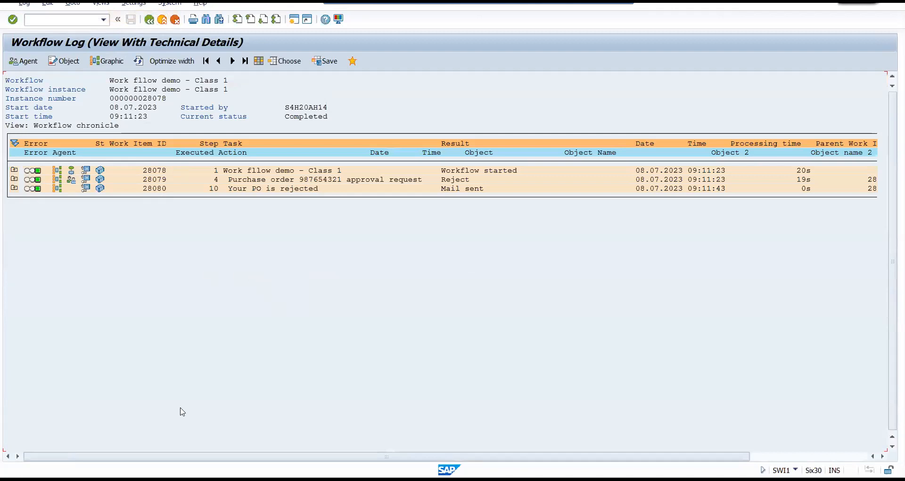
pyautogui.click(14, 170)
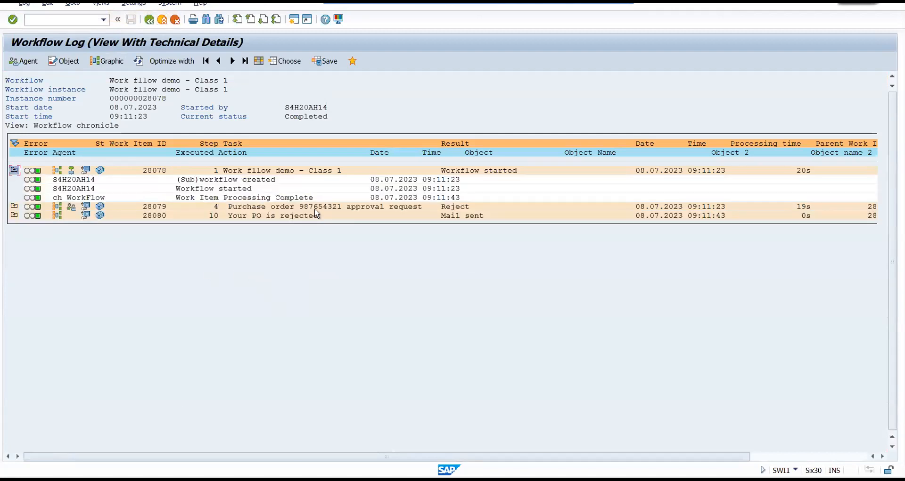
pyautogui.click(14, 206)
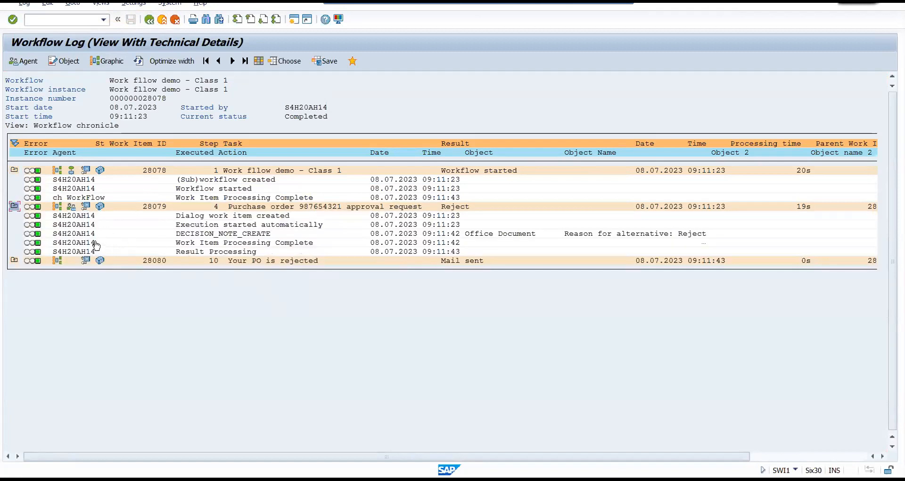
# Return to the workflow log, open the print version of its tree and expand all three work item entries.
pyautogui.click(149, 20)
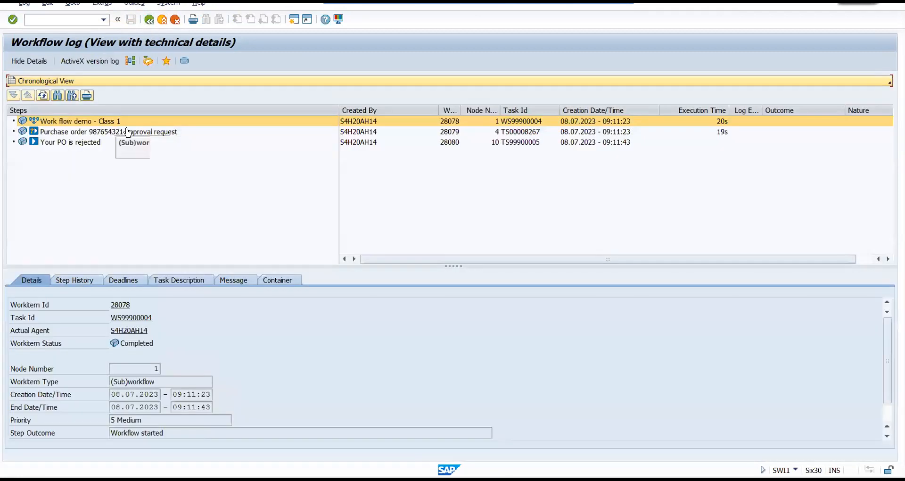
pyautogui.click(24, 3)
pyautogui.moveTo(47, 16)
pyautogui.click(129, 29)
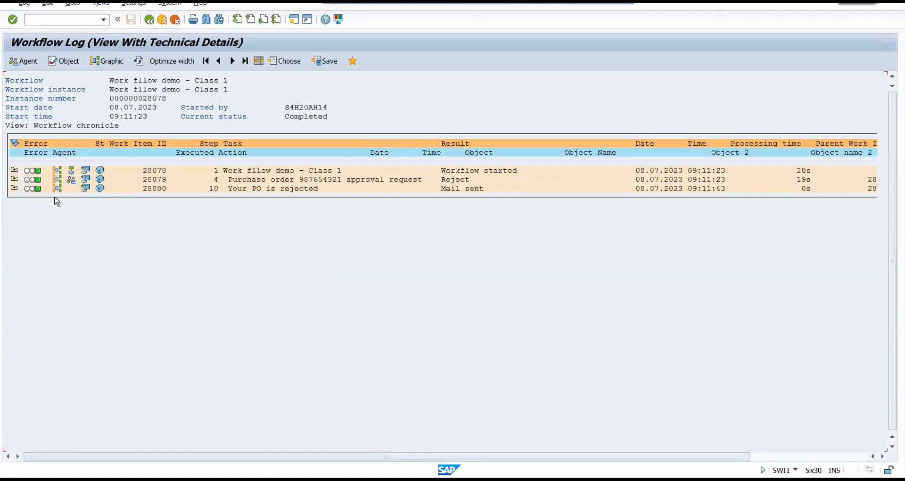
pyautogui.click(14, 170)
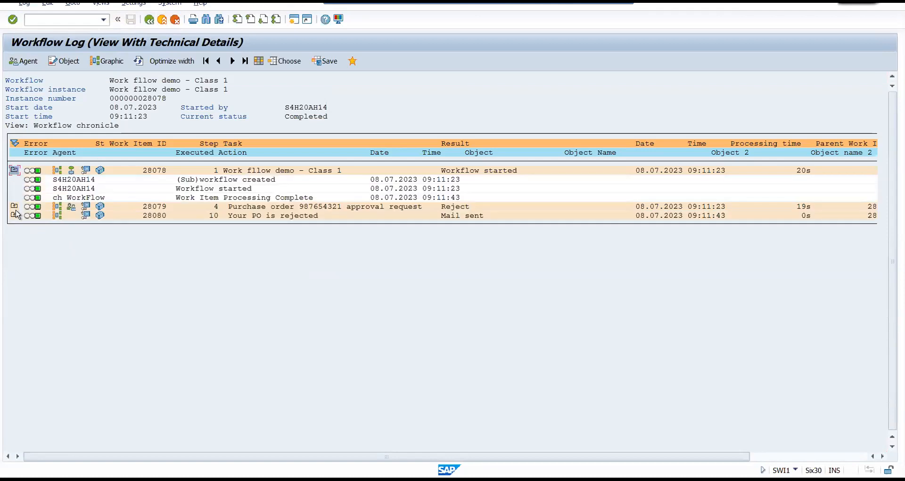
pyautogui.click(14, 206)
pyautogui.click(14, 260)
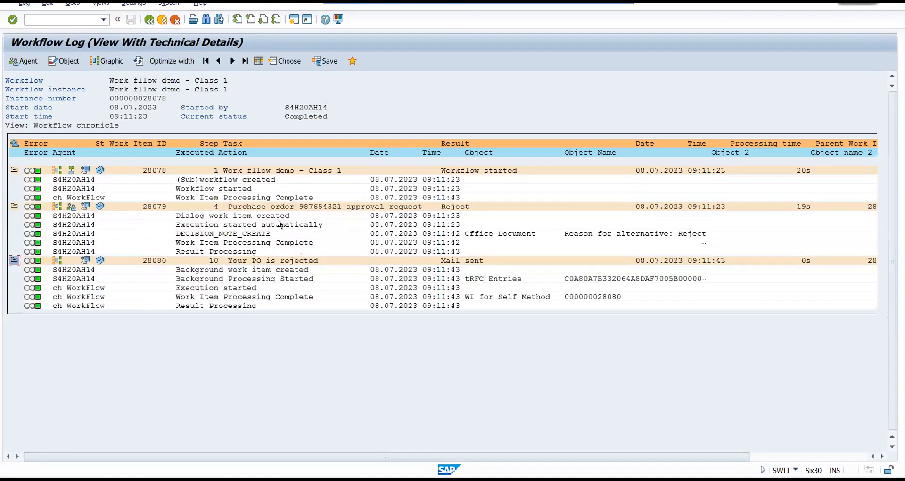